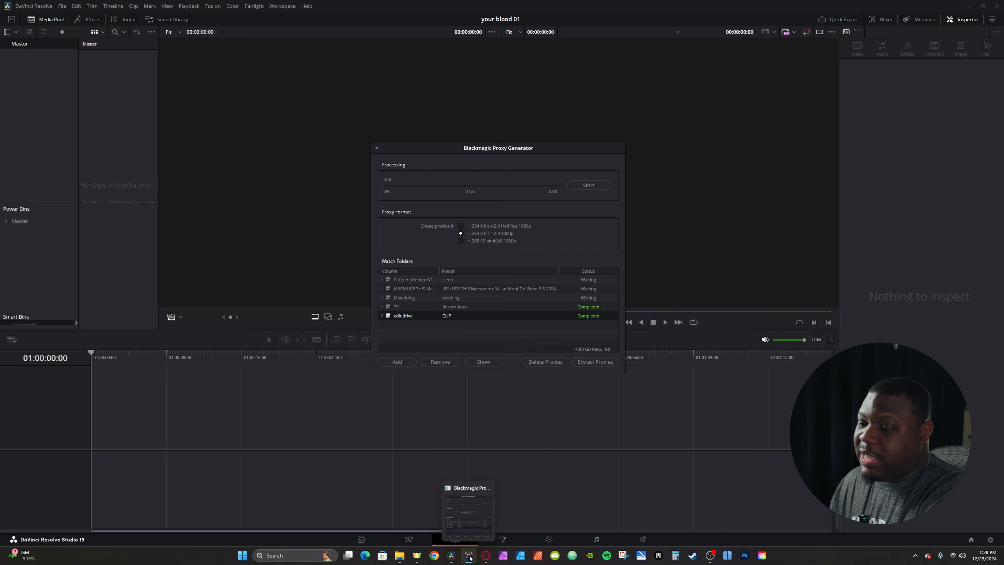
# Locate the Blackmagic Proxy Generator in the Blackmagic Design folder of the installed apps list
pyautogui.click(244, 558)
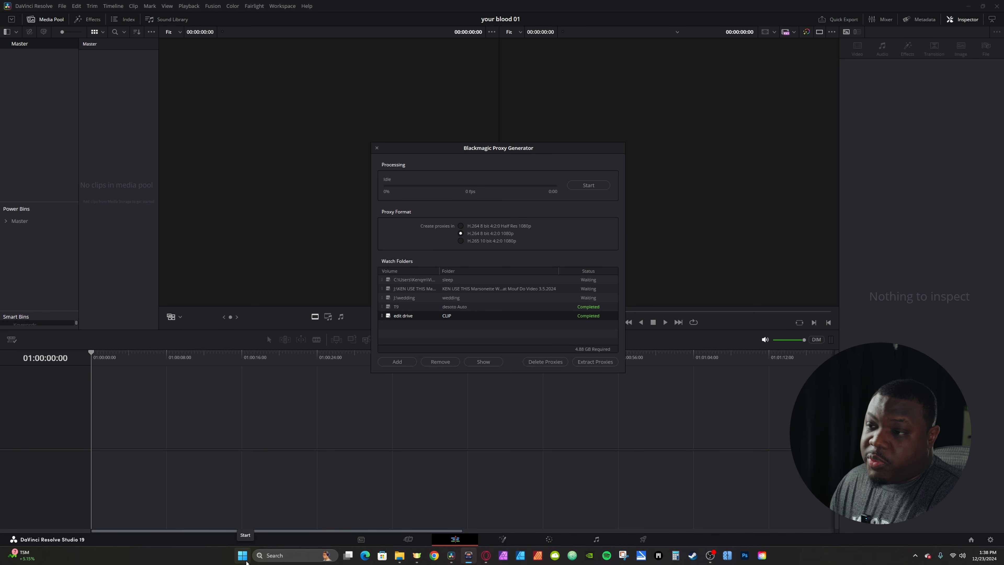
pyautogui.click(597, 305)
pyautogui.scroll(-5, 463, 397)
pyautogui.scroll(-4, 463, 397)
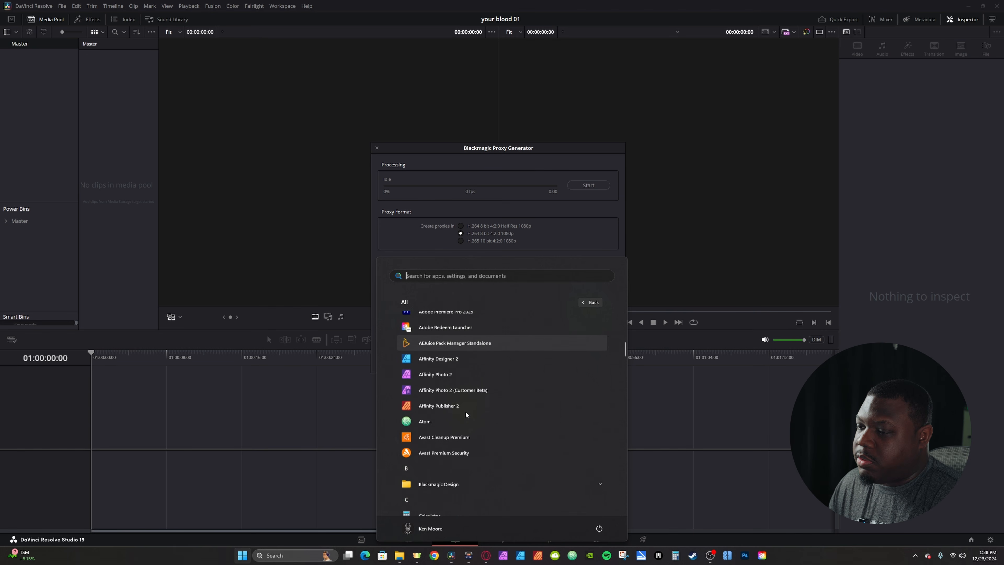
pyautogui.click(464, 422)
pyautogui.scroll(-1, 464, 427)
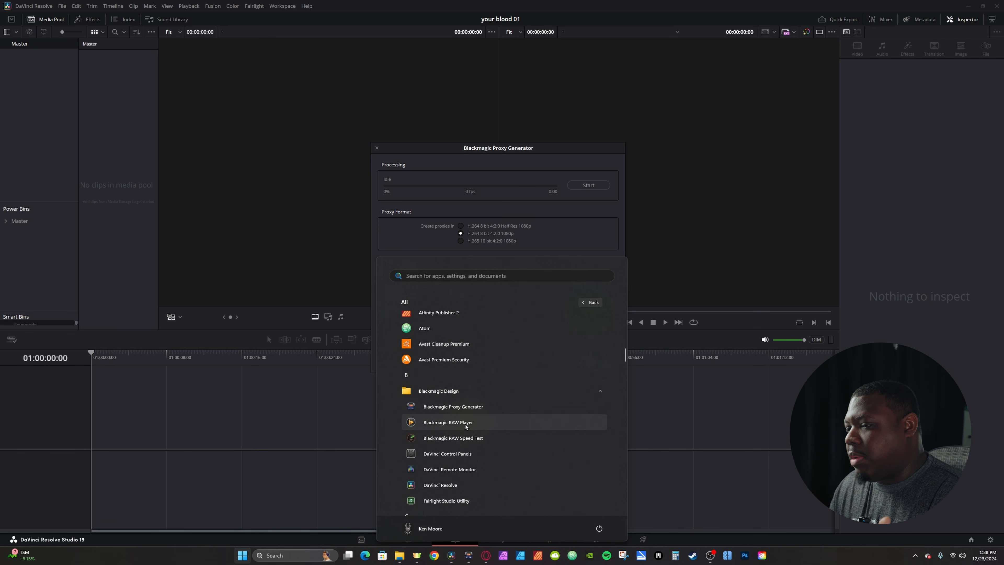
pyautogui.scroll(-2, 492, 446)
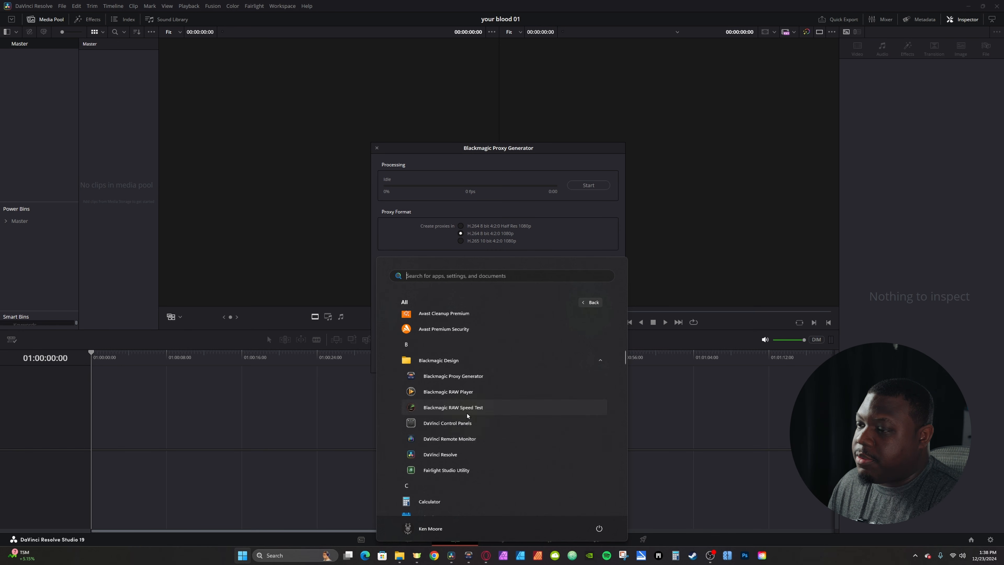
pyautogui.click(541, 262)
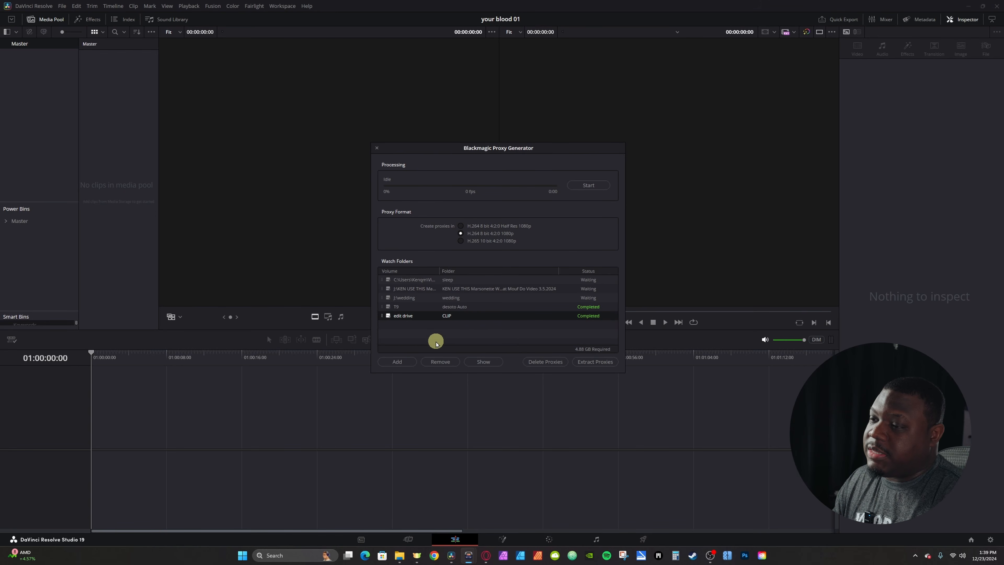
pyautogui.click(397, 361)
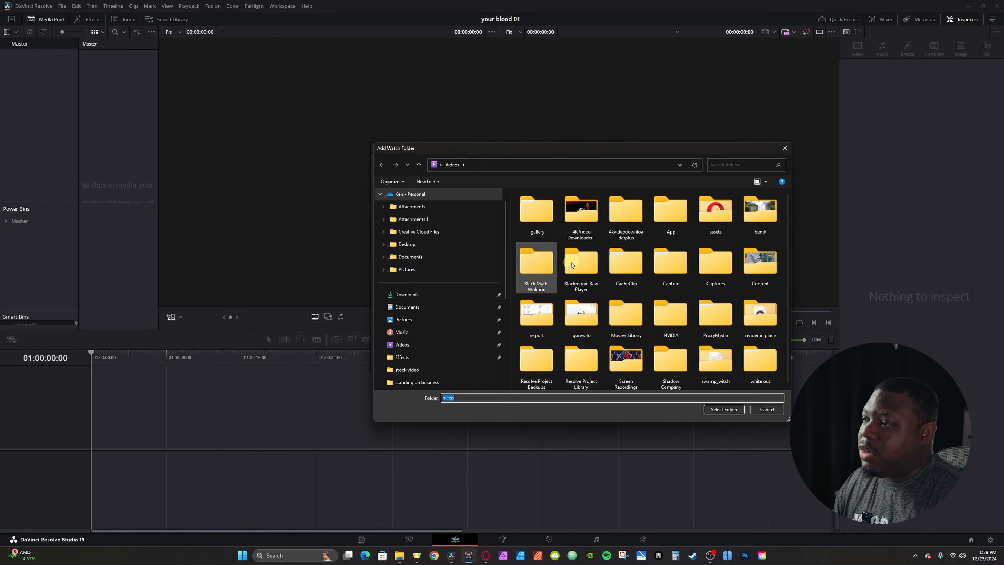
pyautogui.scroll(-4, 451, 308)
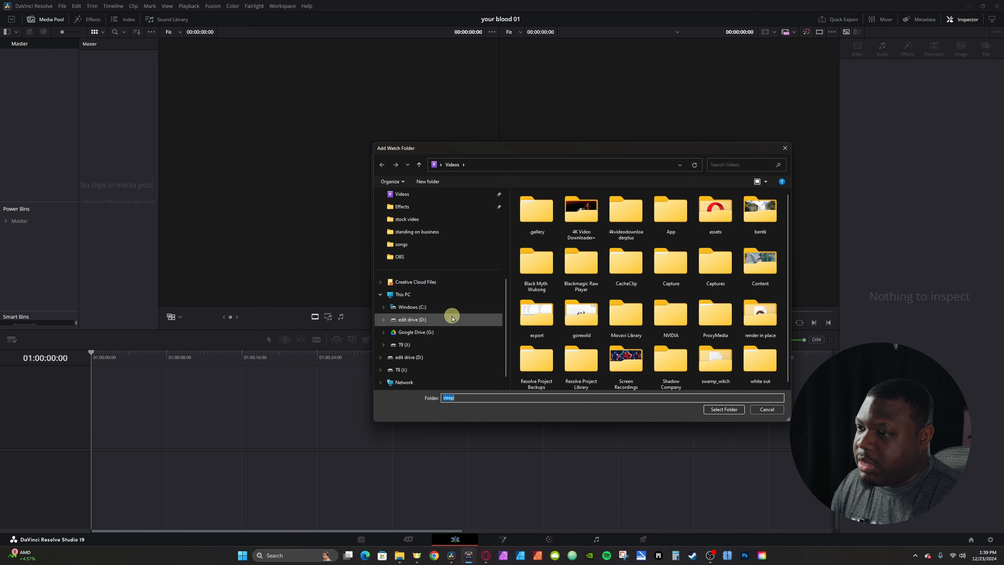
pyautogui.click(421, 320)
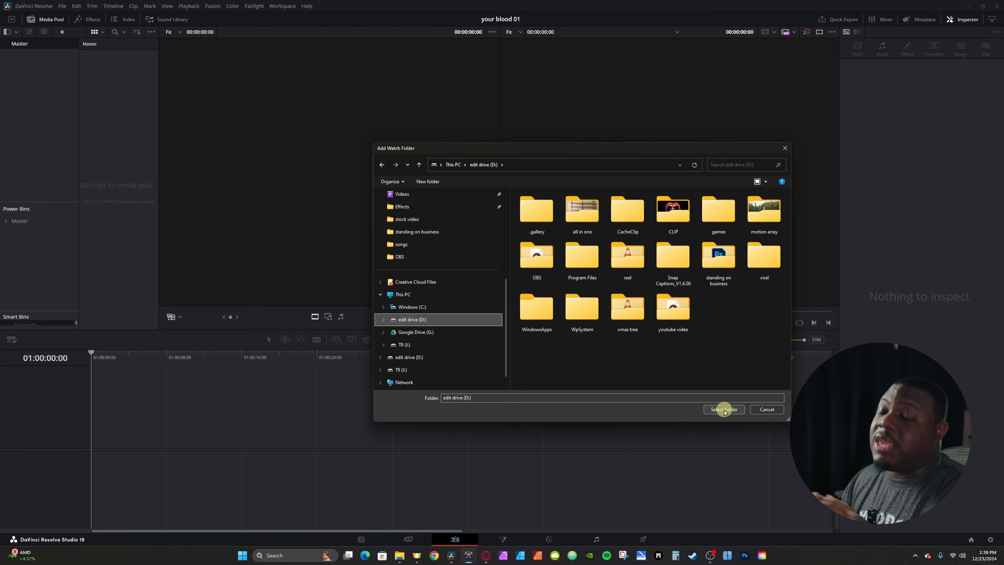
pyautogui.click(764, 409)
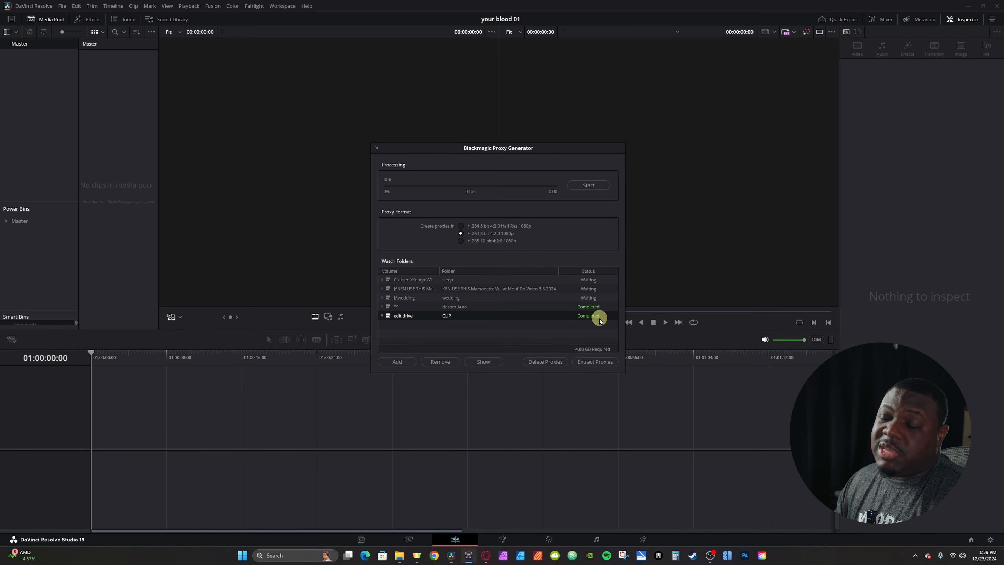
# Close the Proxy Generator and open the project your blood 01 from the Client work library
pyautogui.click(377, 148)
pyautogui.click(973, 540)
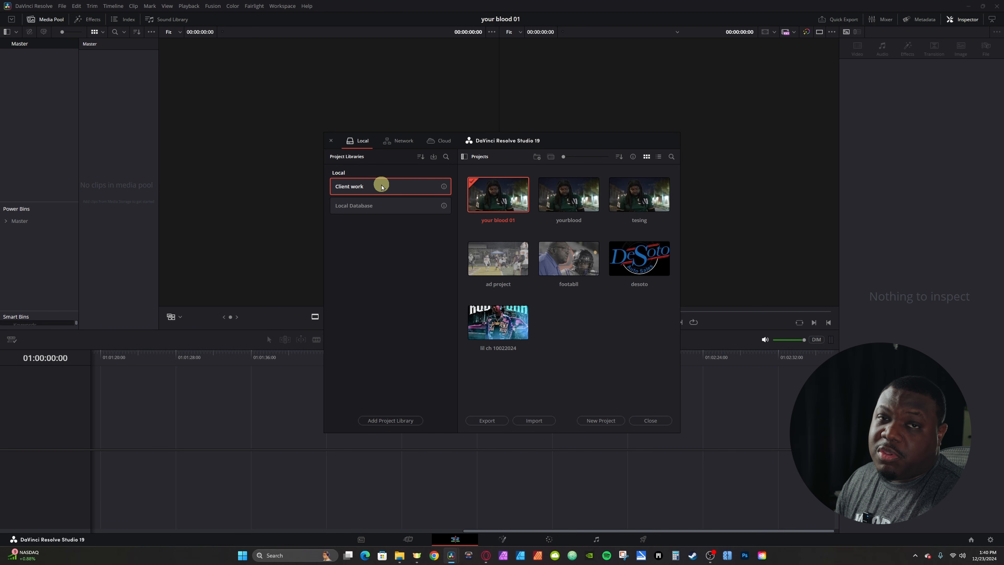
pyautogui.doubleClick(488, 193)
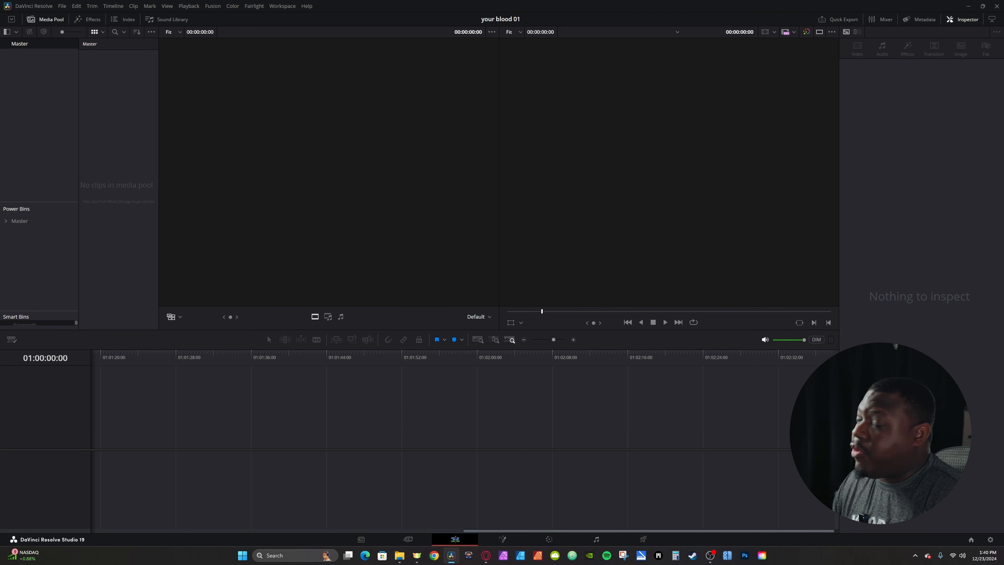
# Import the CLIP folder into the Master bin of the media pool and look through the clips in the CLIP bin
pyautogui.moveTo(368, 0); pyautogui.dragTo(17, 47)
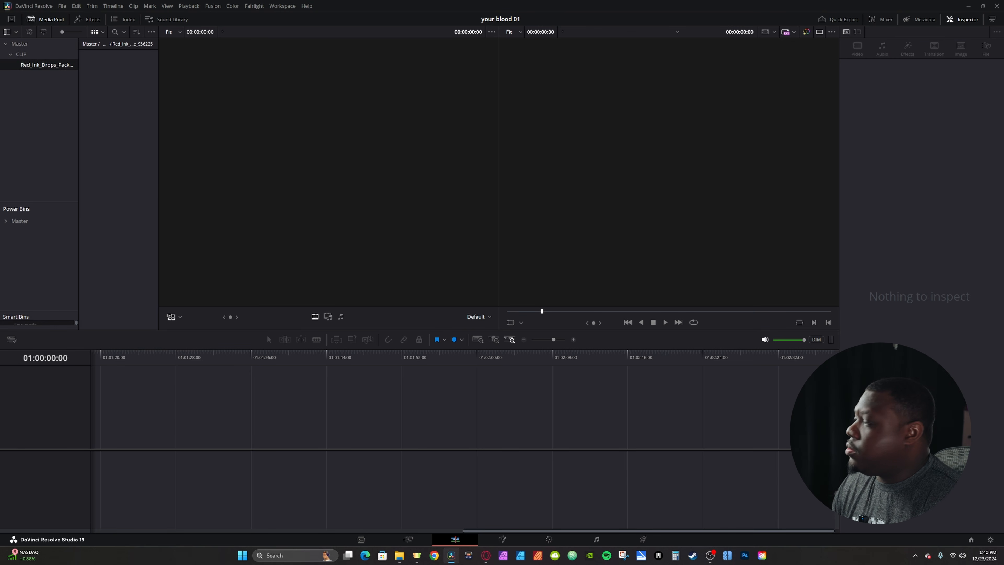
pyautogui.click(22, 54)
pyautogui.scroll(-10, 123, 111)
pyautogui.scroll(-10, 123, 121)
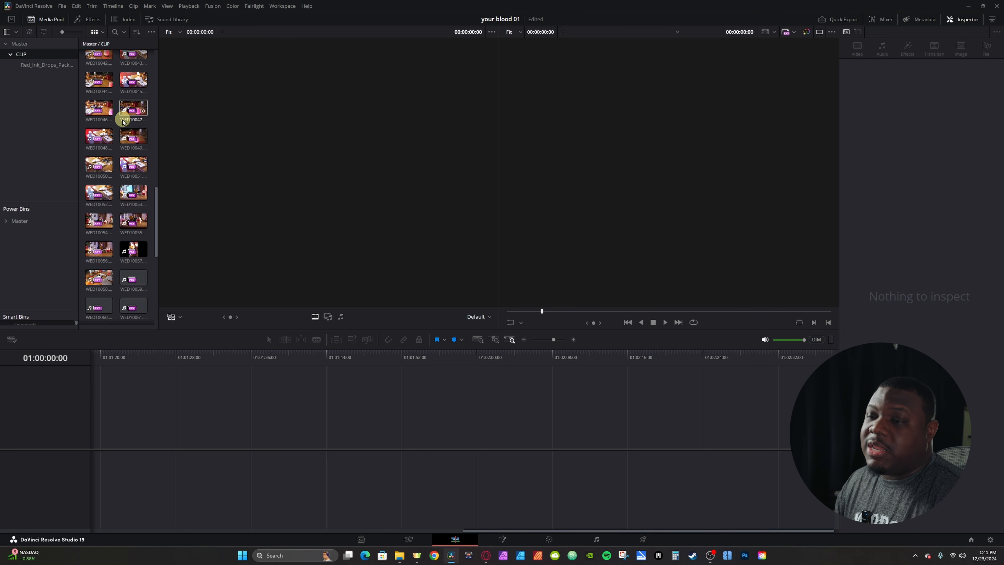
# Select the clip WED10062.MP4 in the CLIP bin and examine its metadata
pyautogui.click(124, 125)
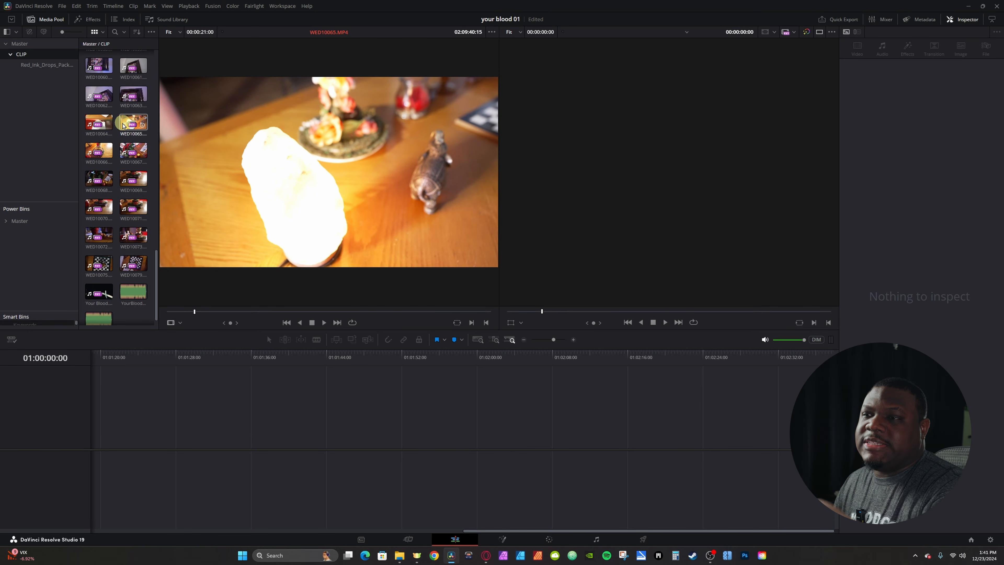
pyautogui.click(101, 93)
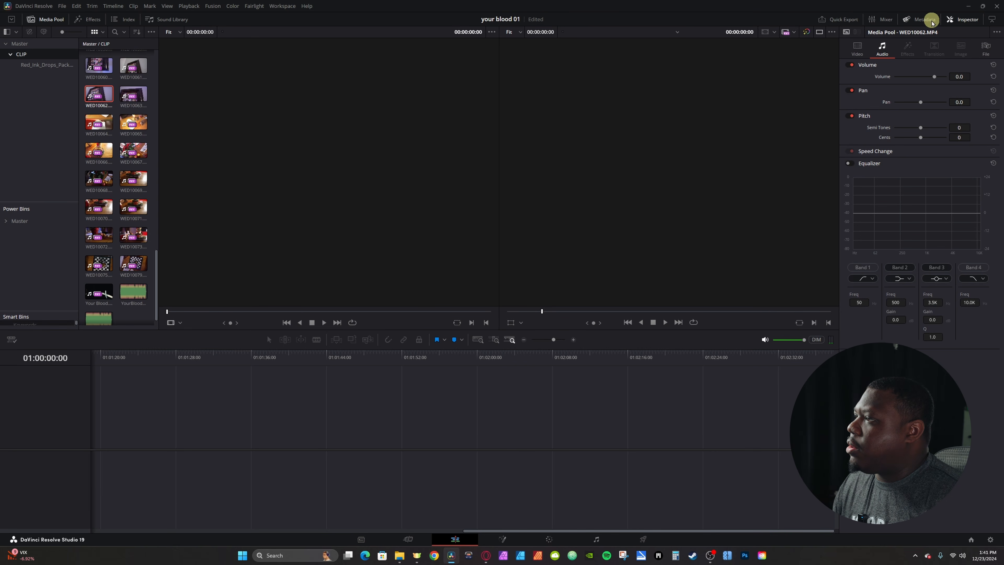
pyautogui.click(931, 21)
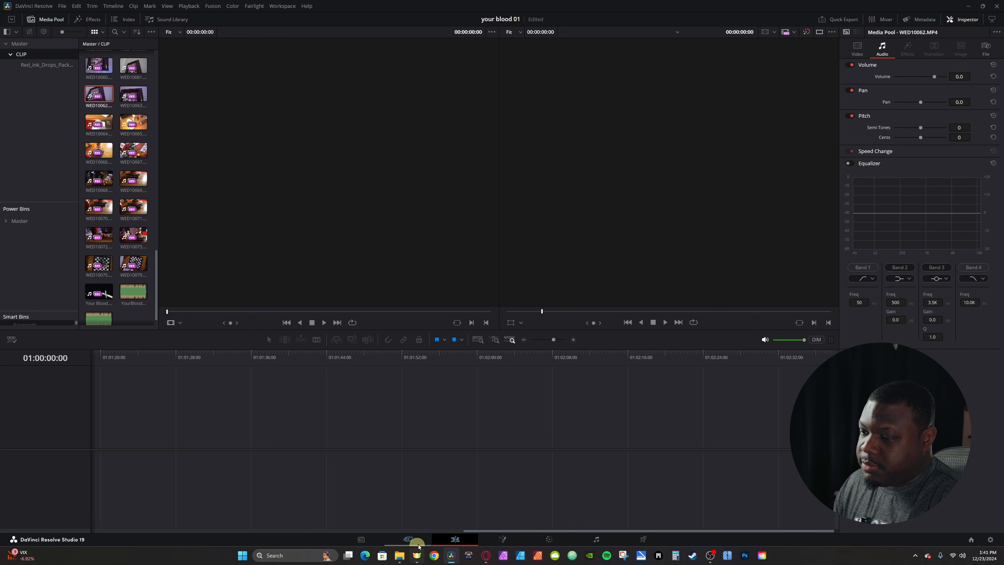
# Go to the Cut page and compare the media pool's metadata, list, strip and thumbnail views
pyautogui.click(409, 538)
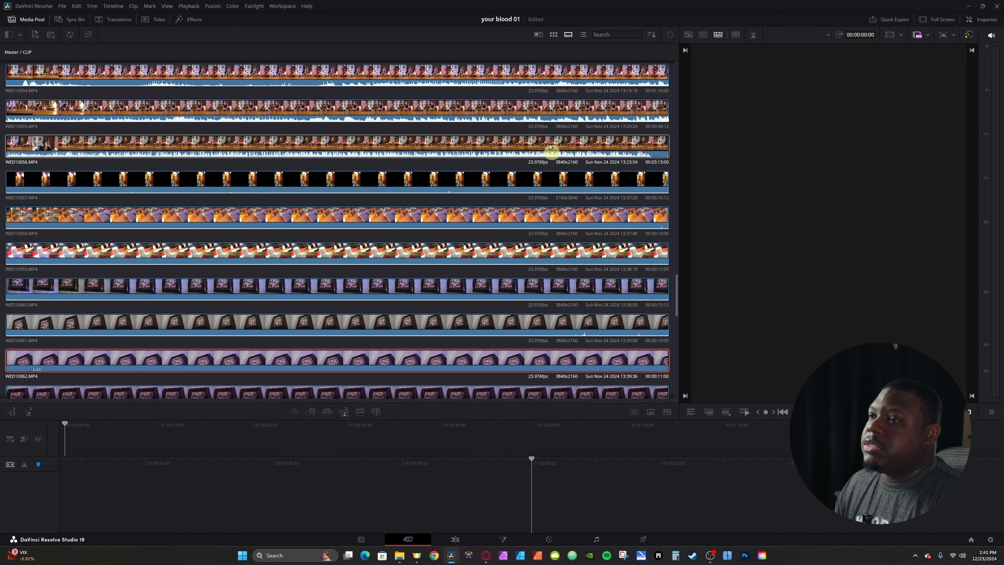
pyautogui.click(537, 35)
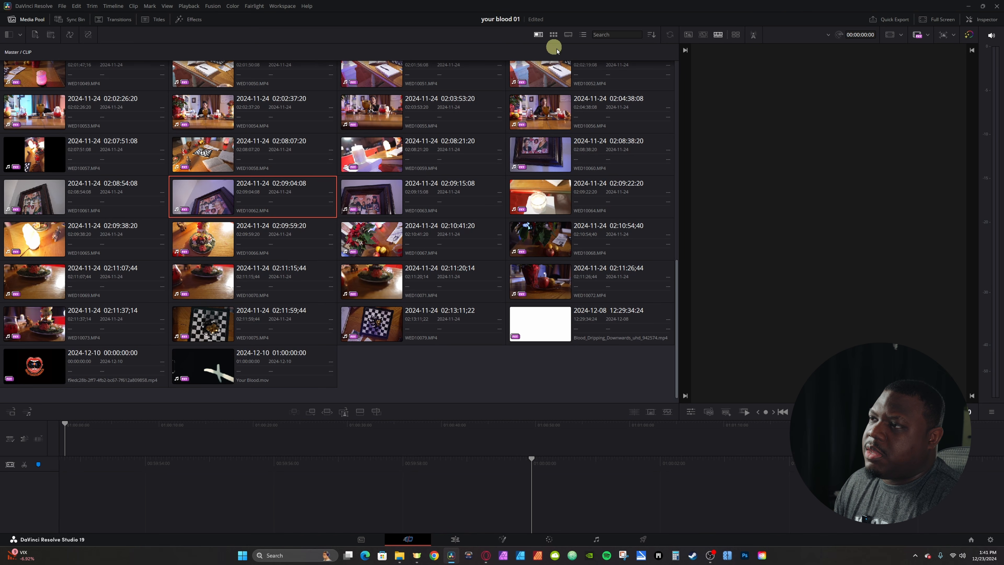
pyautogui.click(582, 35)
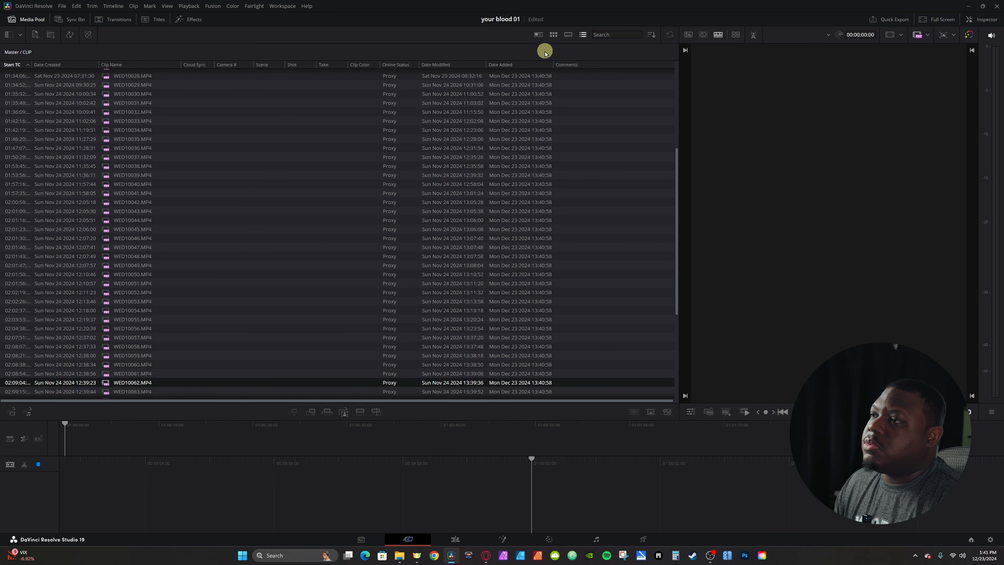
pyautogui.click(567, 35)
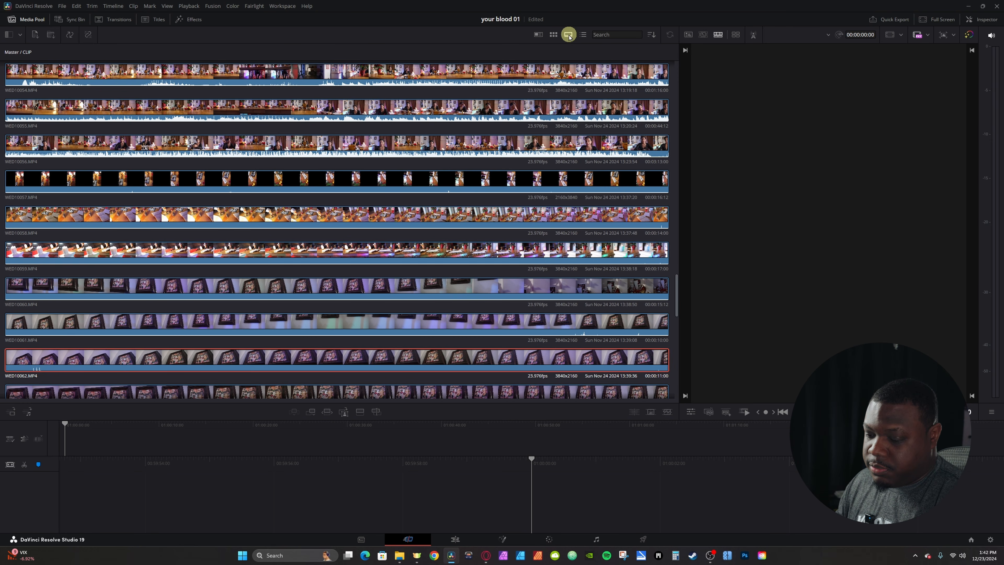
pyautogui.click(554, 35)
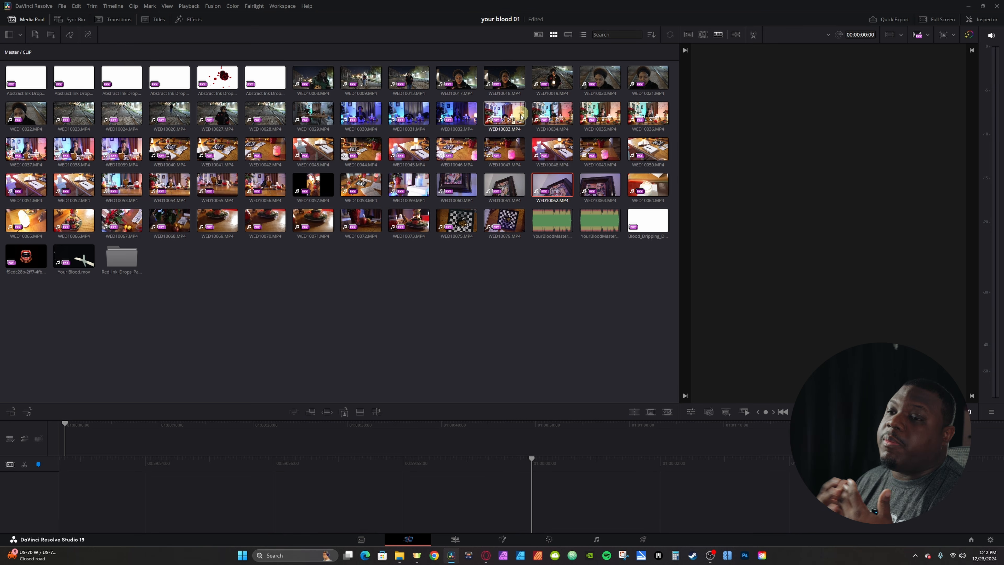
# Check the proxy handling setting for playback and display the CLIP bin's clips in strip view
pyautogui.click(194, 7)
pyautogui.moveTo(203, 24)
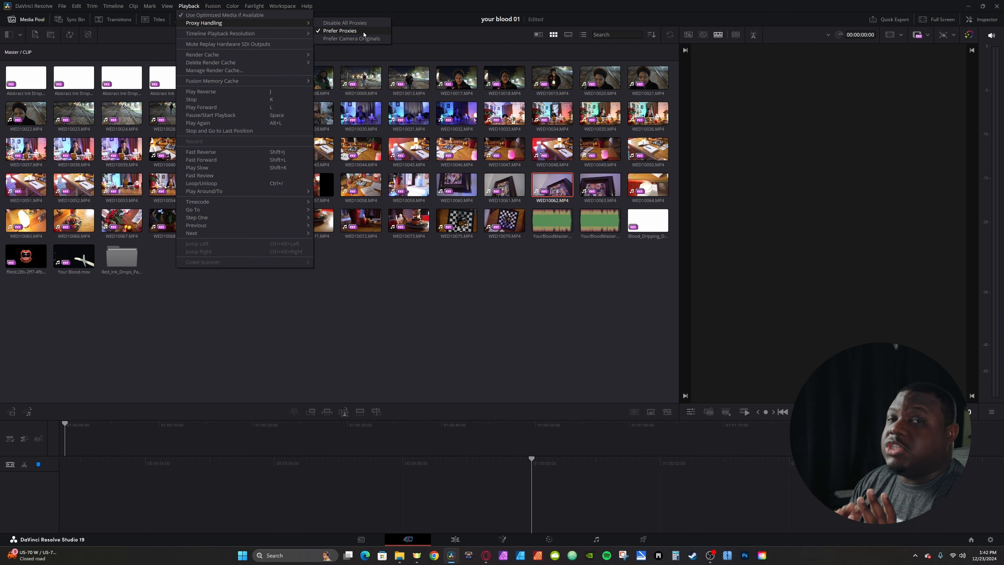
pyautogui.click(568, 34)
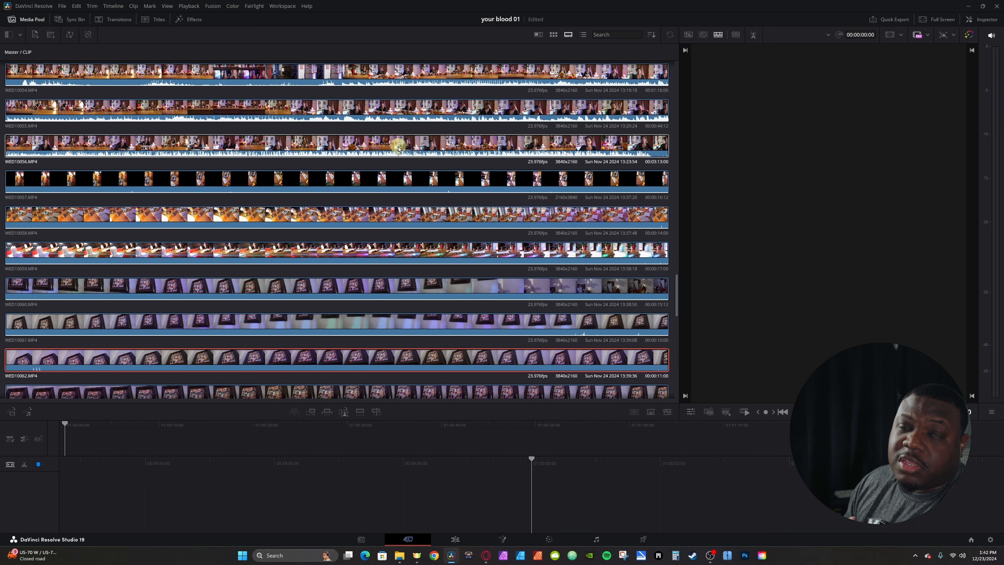
# Select the clips WED10054.MP4 and WED10056.MP4 together with the song file YourBloodMaster4.wav
pyautogui.click(438, 82)
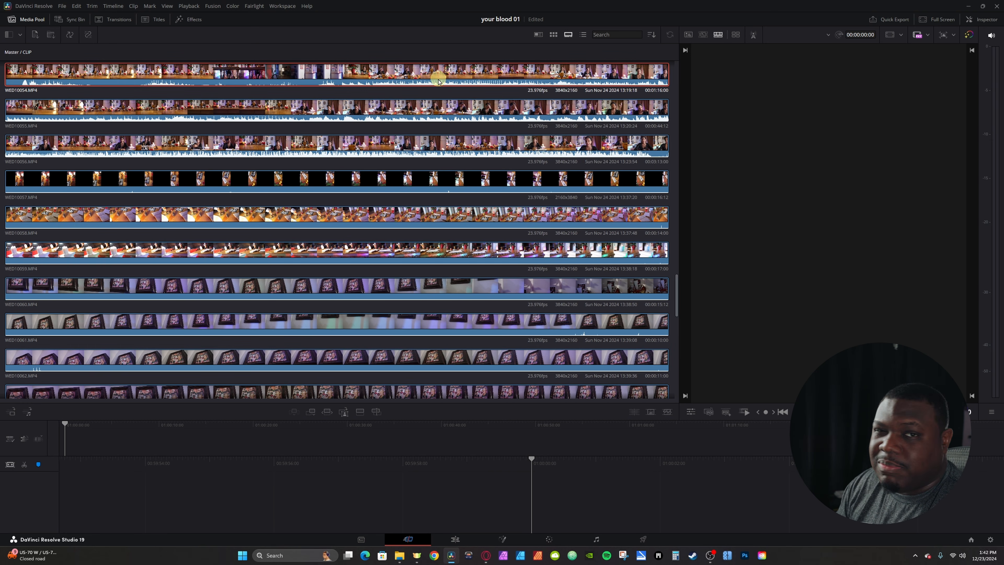
pyautogui.keyDown('ctrl'); pyautogui.click(427, 146); pyautogui.keyUp('ctrl')
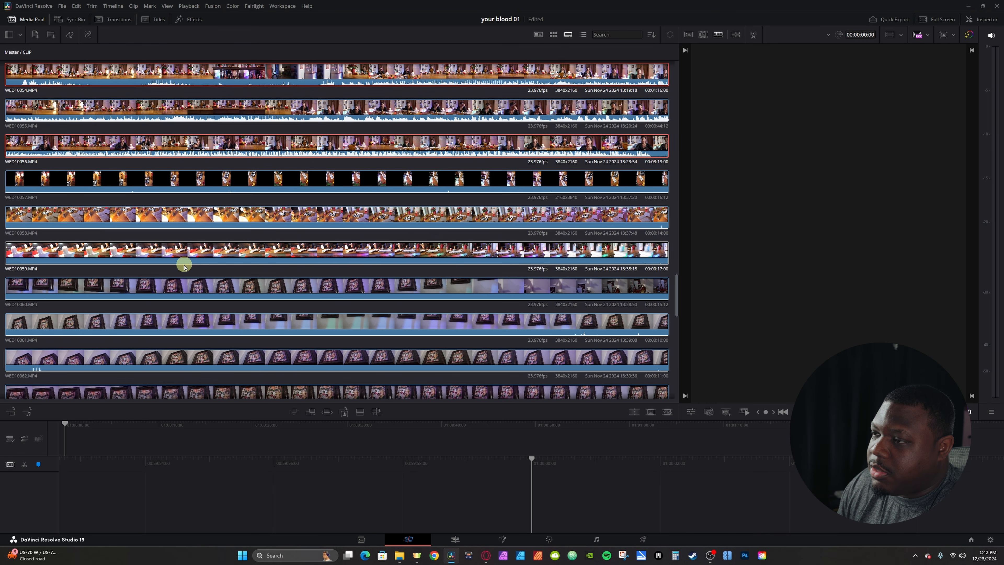
pyautogui.scroll(-5, 415, 261)
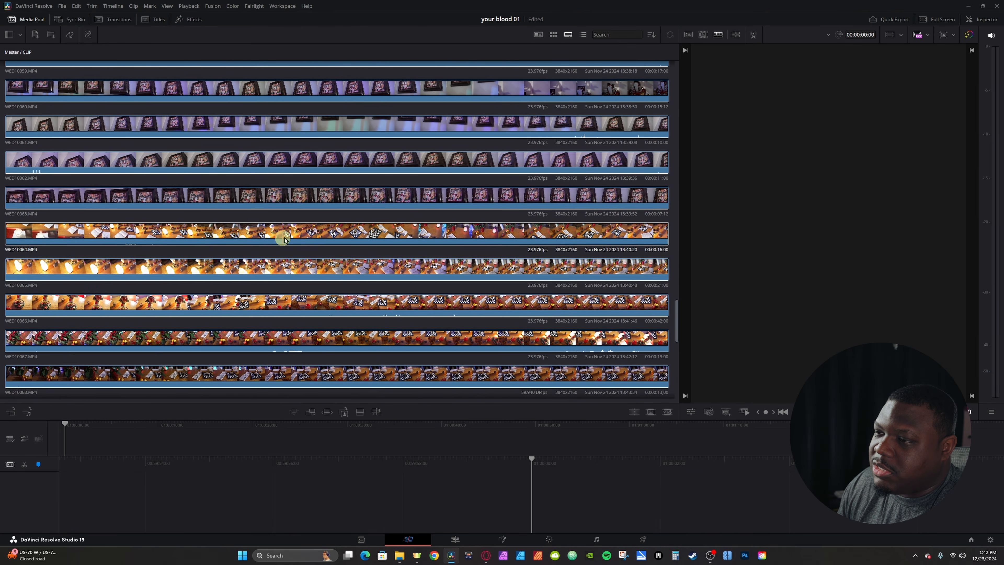
pyautogui.scroll(-8, 294, 229)
pyautogui.scroll(-4, 294, 232)
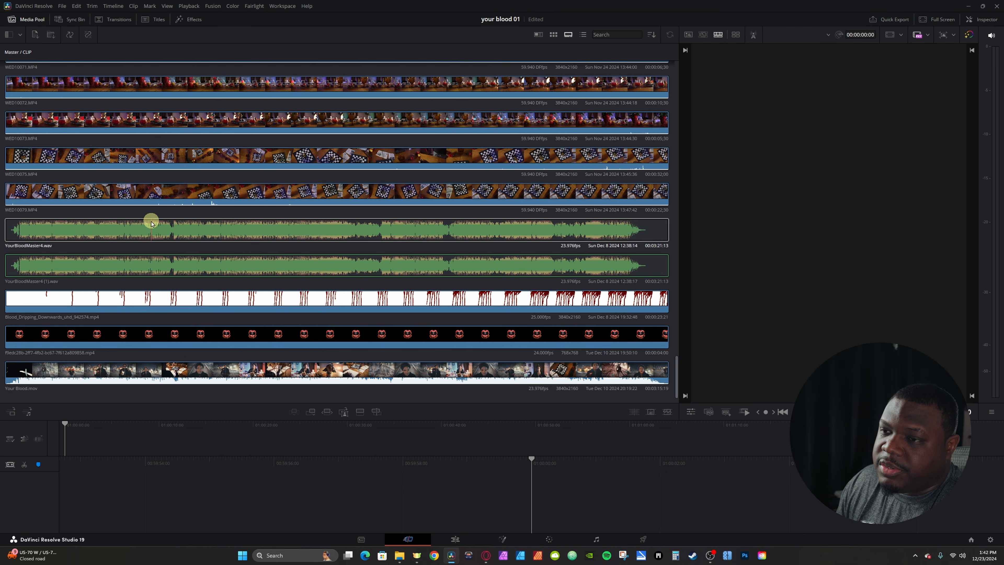
pyautogui.click(258, 232)
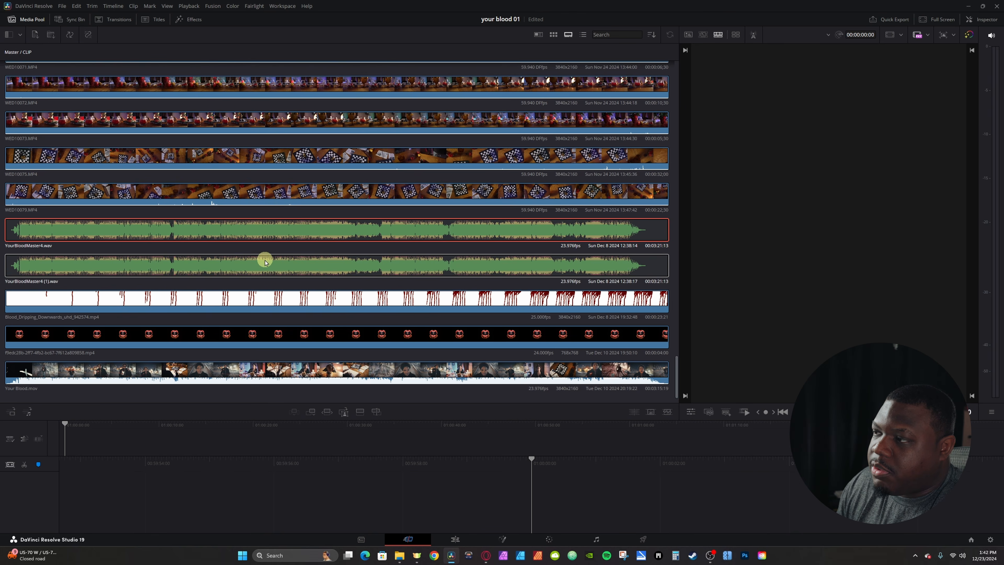
# Add the performance clips WED10037.MP4 and WED10036.MP4 to the selection
pyautogui.scroll(15, 265, 257)
pyautogui.scroll(15, 266, 264)
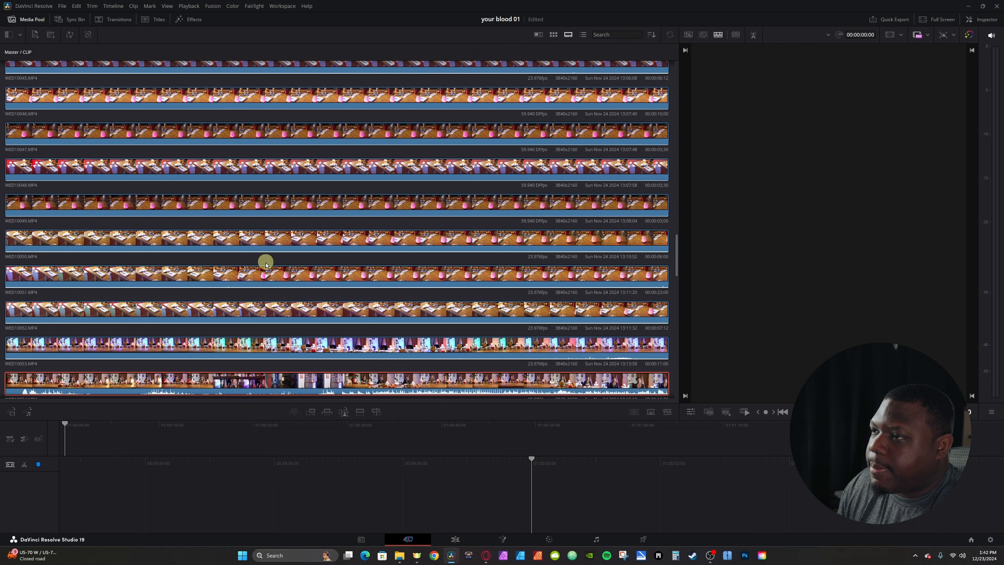
pyautogui.scroll(2, 265, 264)
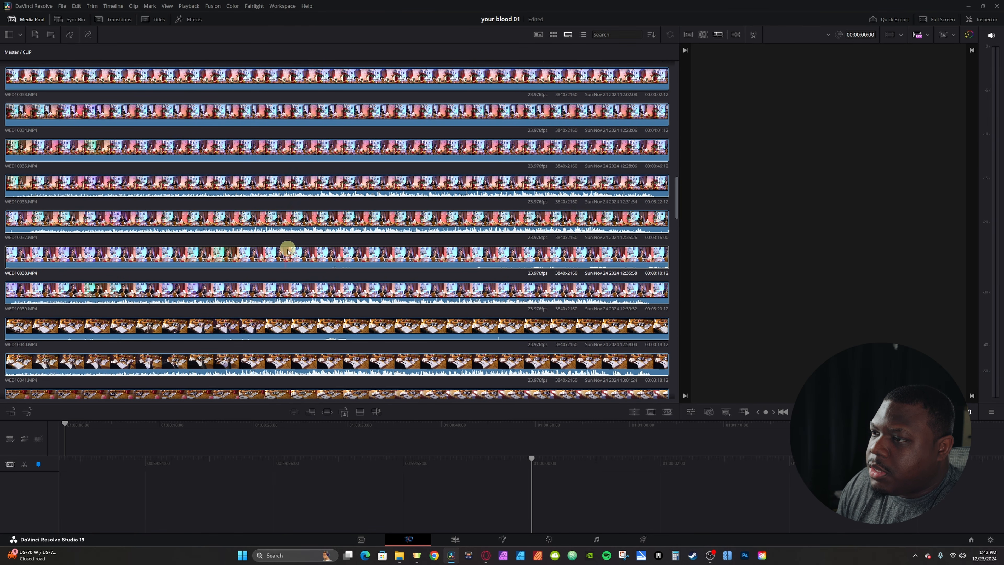
pyautogui.click(306, 224)
pyautogui.keyDown('ctrl'); pyautogui.click(309, 193); pyautogui.keyUp('ctrl')
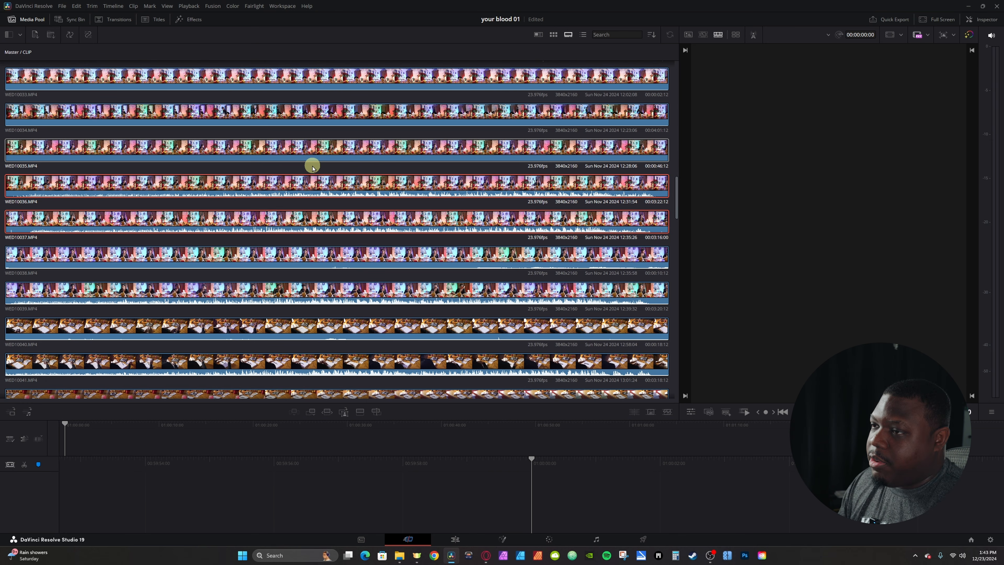
# Add the clips WED10022, WED10021, WED10020, WED10018, WED10017 and WED10013.MP4 to the selection
pyautogui.scroll(2, 391, 203)
pyautogui.scroll(13, 391, 204)
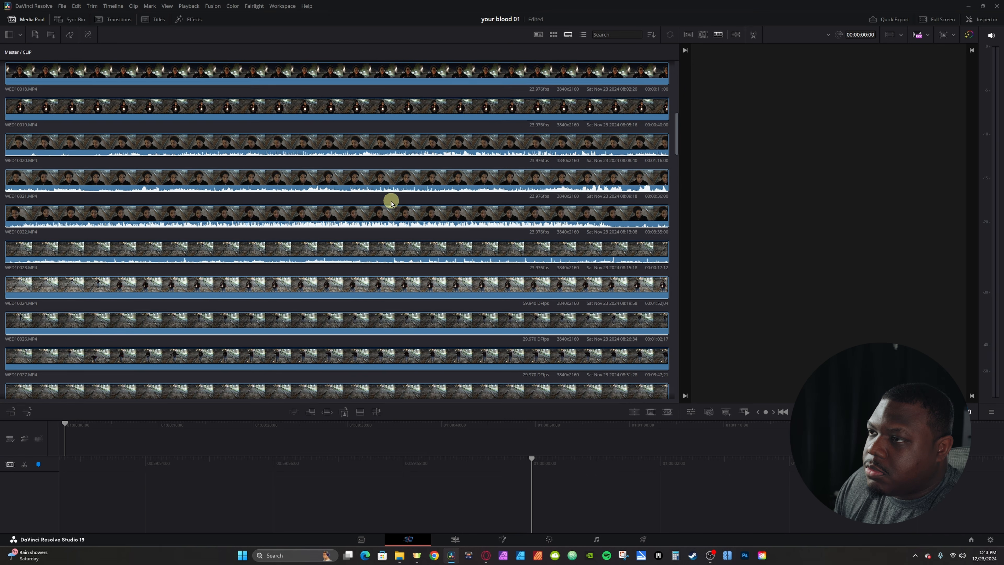
pyautogui.click(328, 216)
pyautogui.keyDown('ctrl'); pyautogui.click(338, 181); pyautogui.keyUp('ctrl')
pyautogui.keyDown('ctrl'); pyautogui.click(339, 146); pyautogui.keyUp('ctrl')
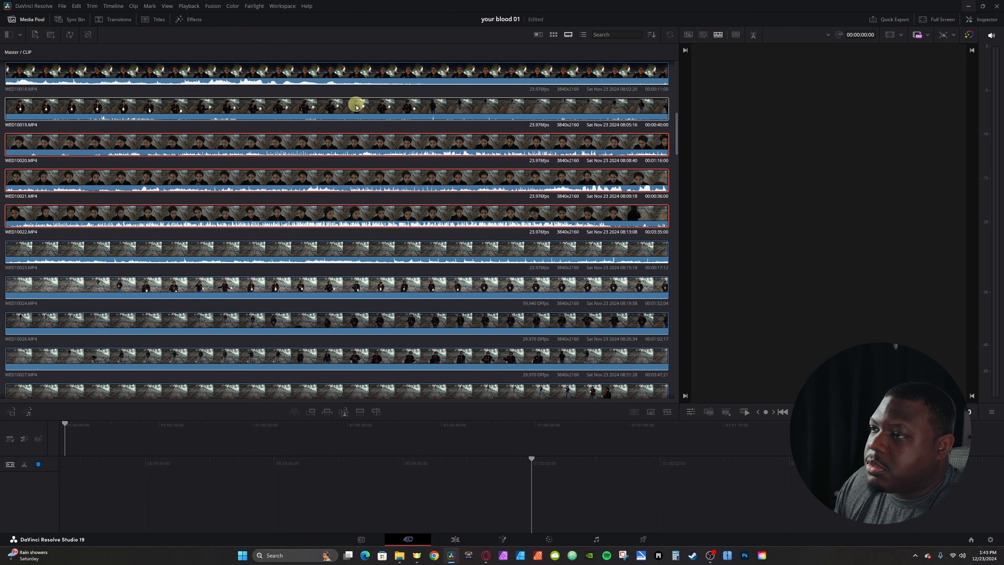
pyautogui.scroll(3, 538, 119)
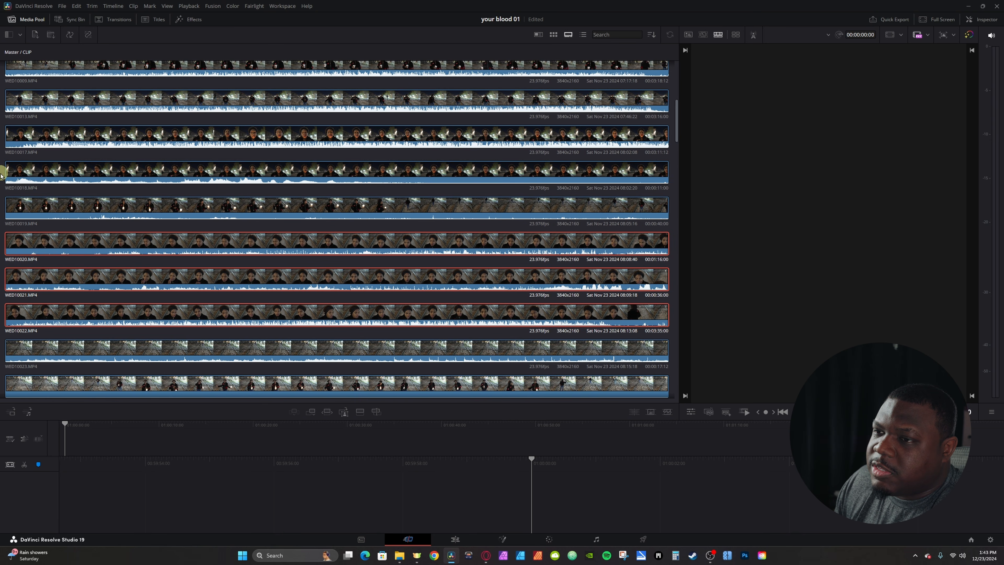
pyautogui.keyDown('ctrl'); pyautogui.click(232, 175); pyautogui.keyUp('ctrl')
pyautogui.keyDown('ctrl'); pyautogui.click(262, 143); pyautogui.keyUp('ctrl')
pyautogui.keyDown('ctrl'); pyautogui.click(269, 97); pyautogui.keyUp('ctrl')
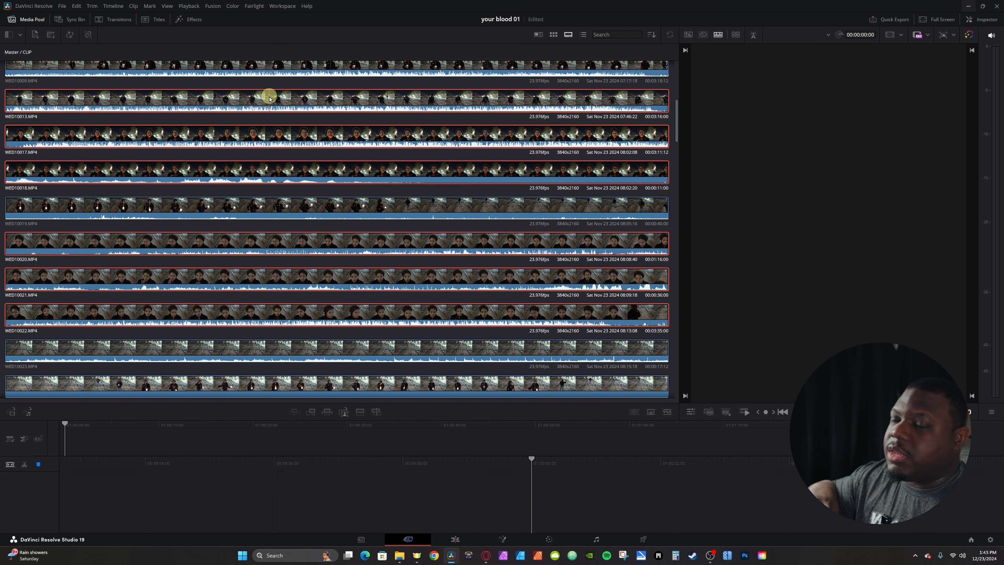
# Create a bin from the selected clips plus WED10009.MP4 and rename it aroll on the Edit page
pyautogui.keyDown('ctrl'); pyautogui.click(176, 65); pyautogui.keyUp('ctrl')
pyautogui.scroll(2, 186, 119)
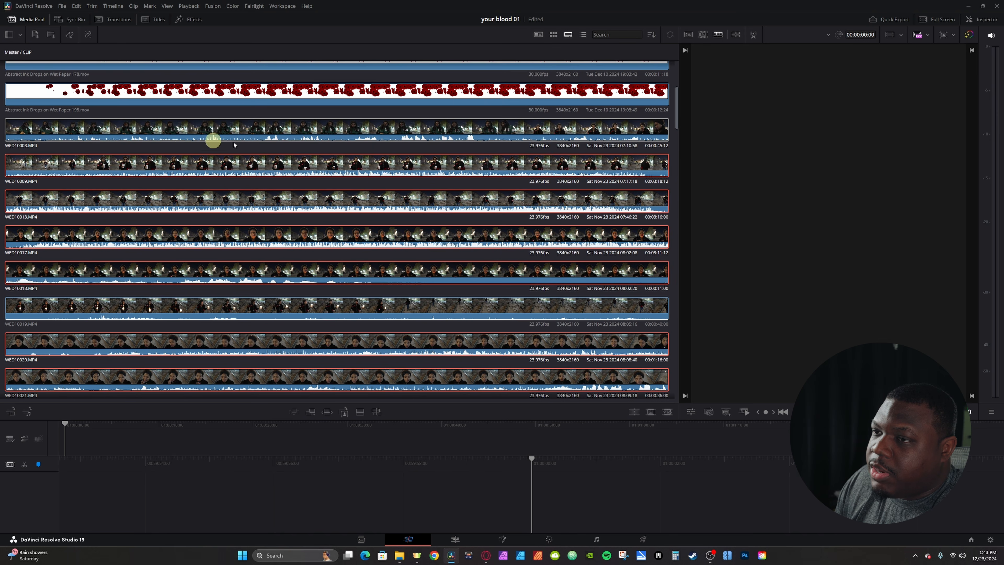
pyautogui.scroll(-1, 270, 228)
pyautogui.rightClick(329, 150)
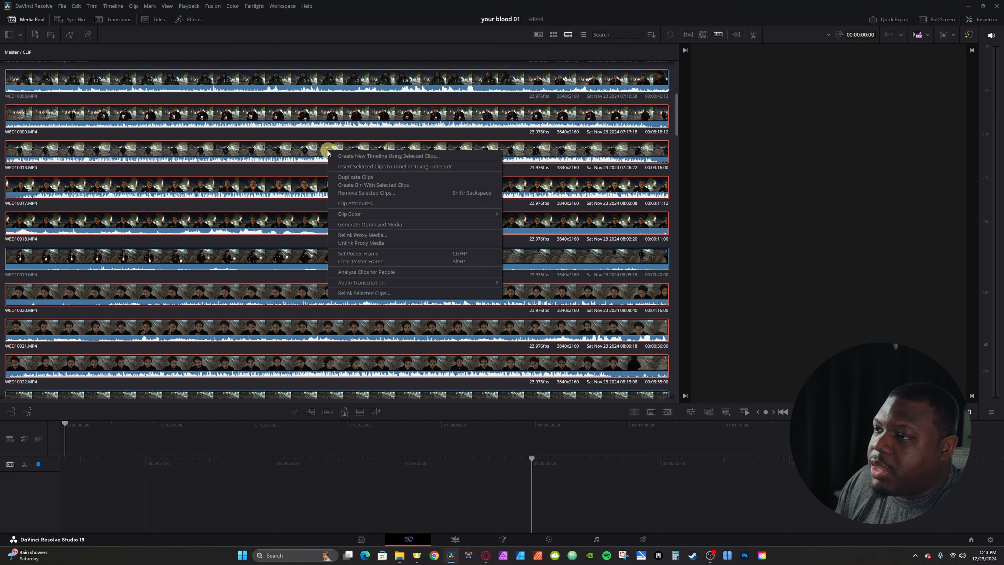
pyautogui.click(360, 185)
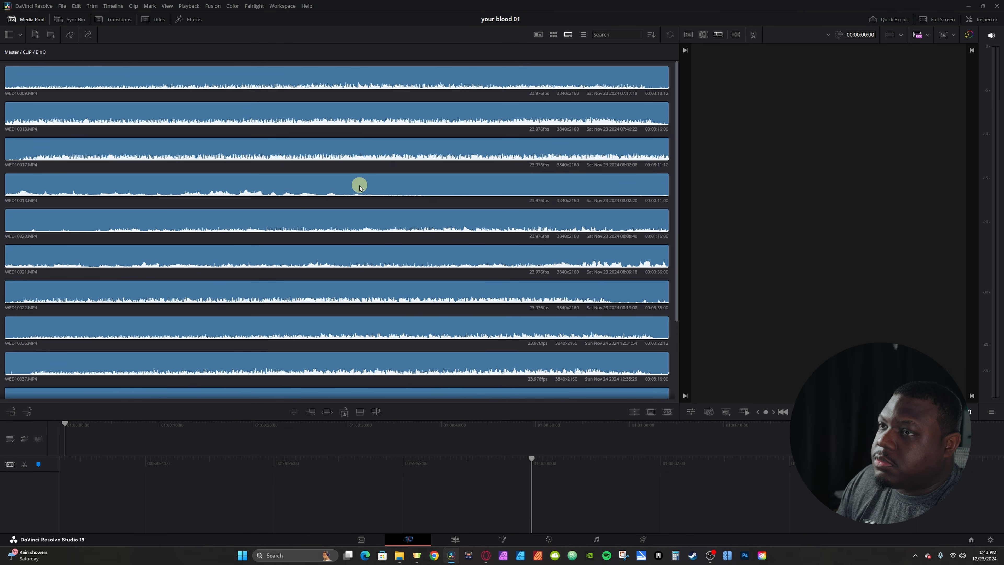
pyautogui.click(455, 539)
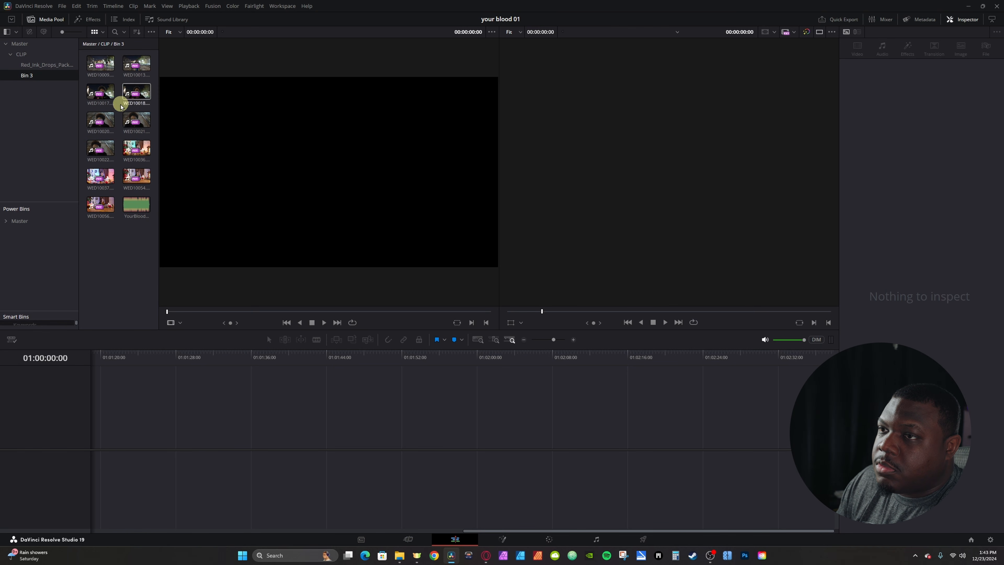
pyautogui.click(27, 77)
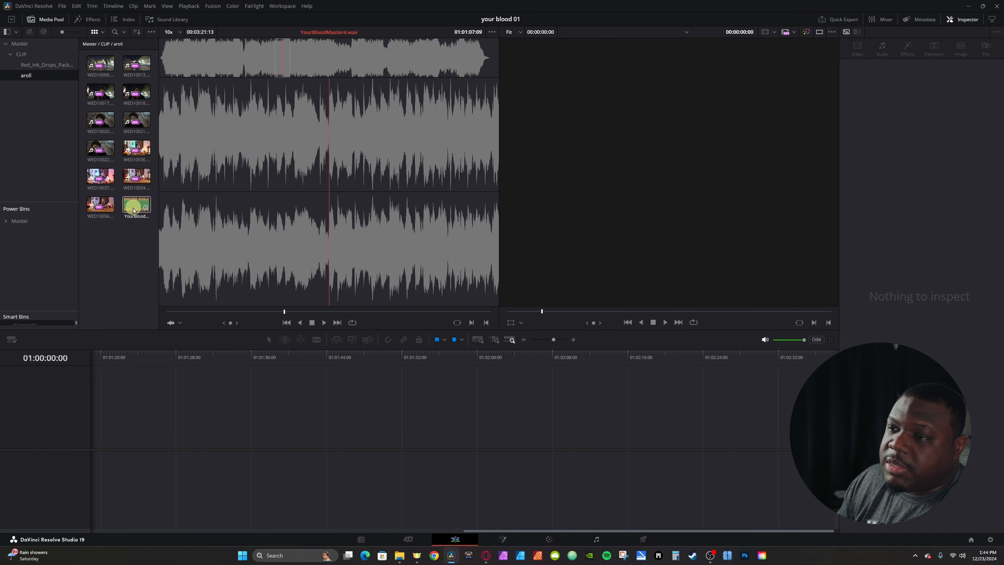
# Auto-sync the audio of all video clips in the aroll bin with the song file, using waveform matching
pyautogui.moveTo(145, 244); pyautogui.dragTo(81, 64)
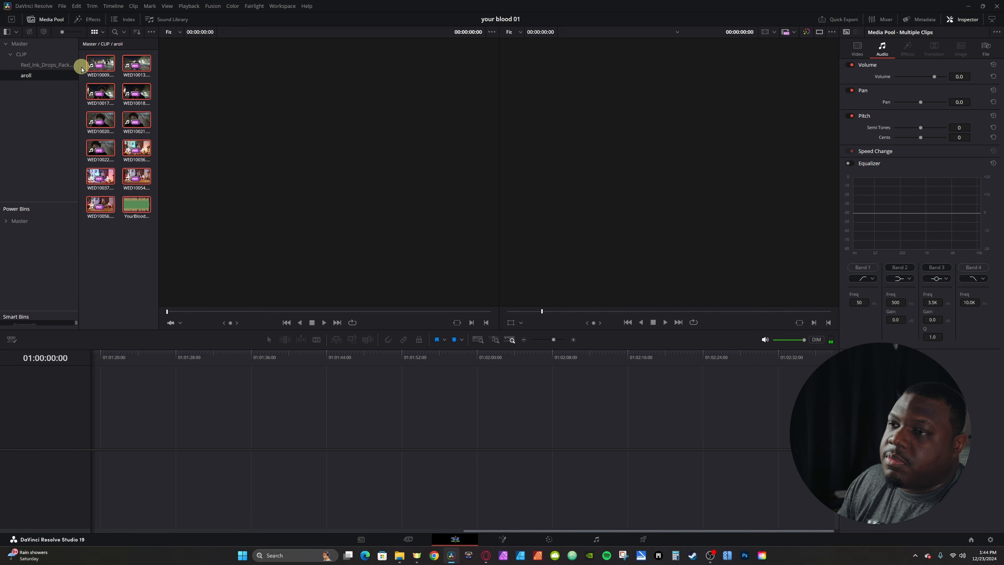
pyautogui.rightClick(91, 87)
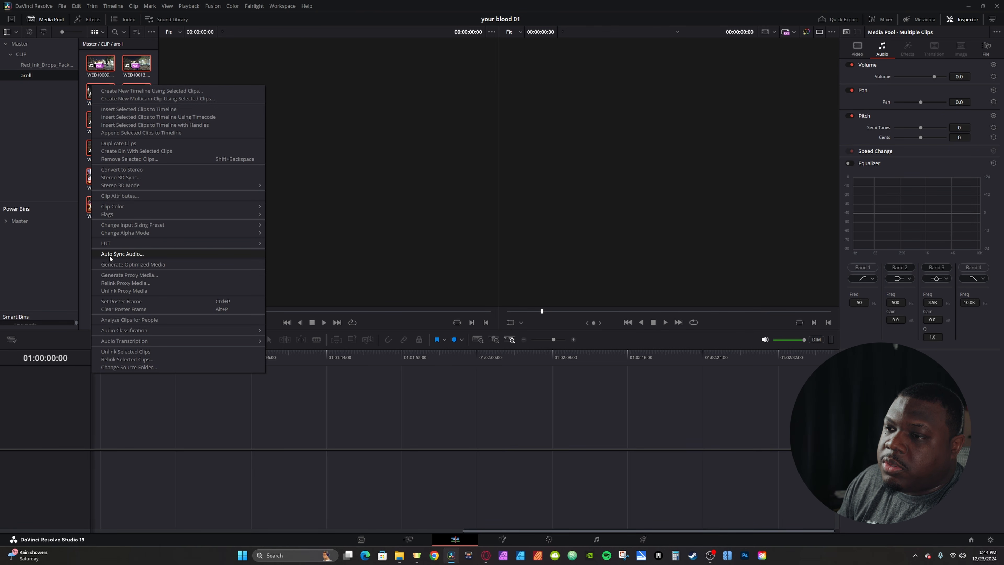
pyautogui.click(118, 254)
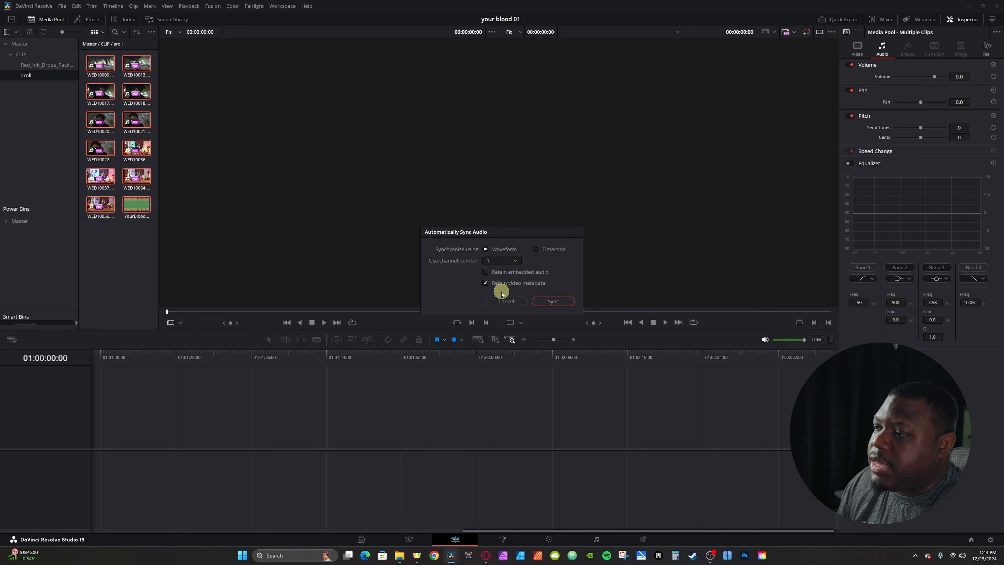
pyautogui.click(553, 301)
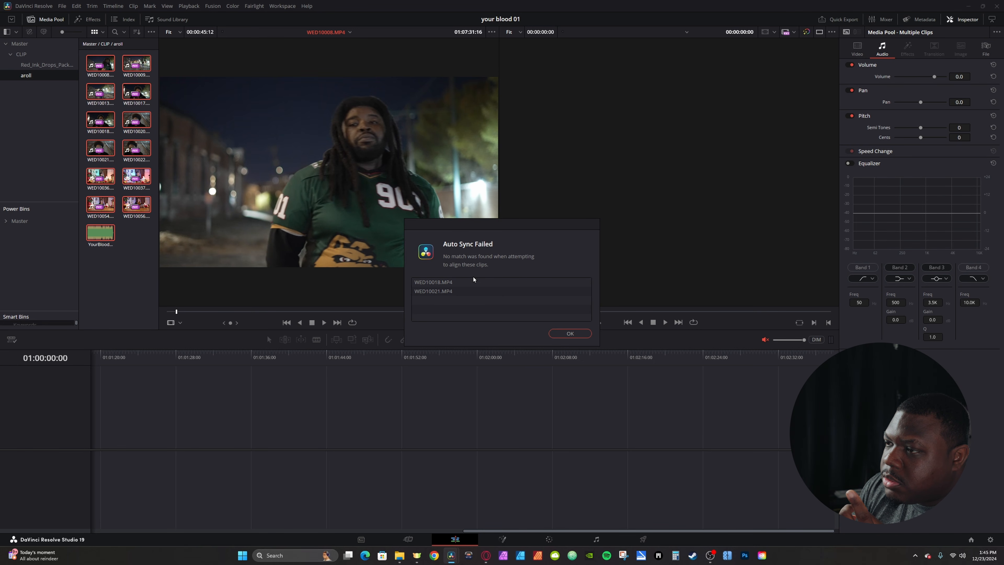
pyautogui.click(569, 333)
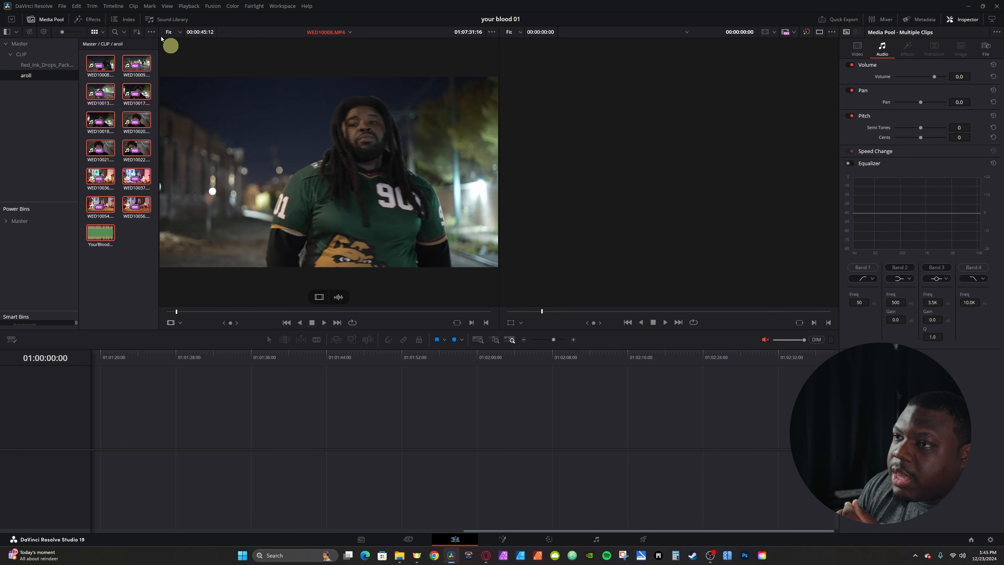
# Widen the media pool and remove the clips WED10018.MP4 and WED10021.MP4 from the aroll bin
pyautogui.moveTo(159, 85); pyautogui.dragTo(497, 103)
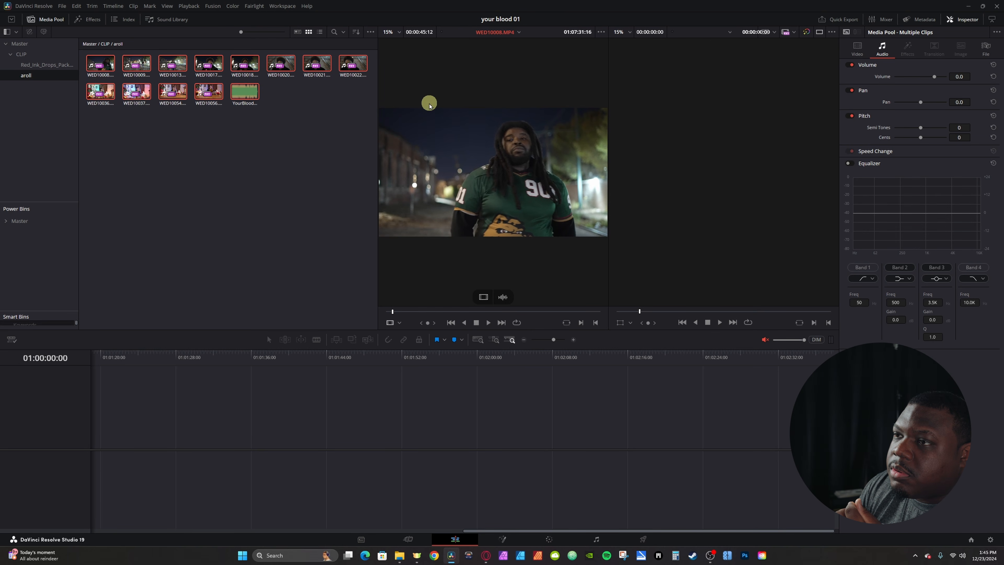
pyautogui.click(317, 64)
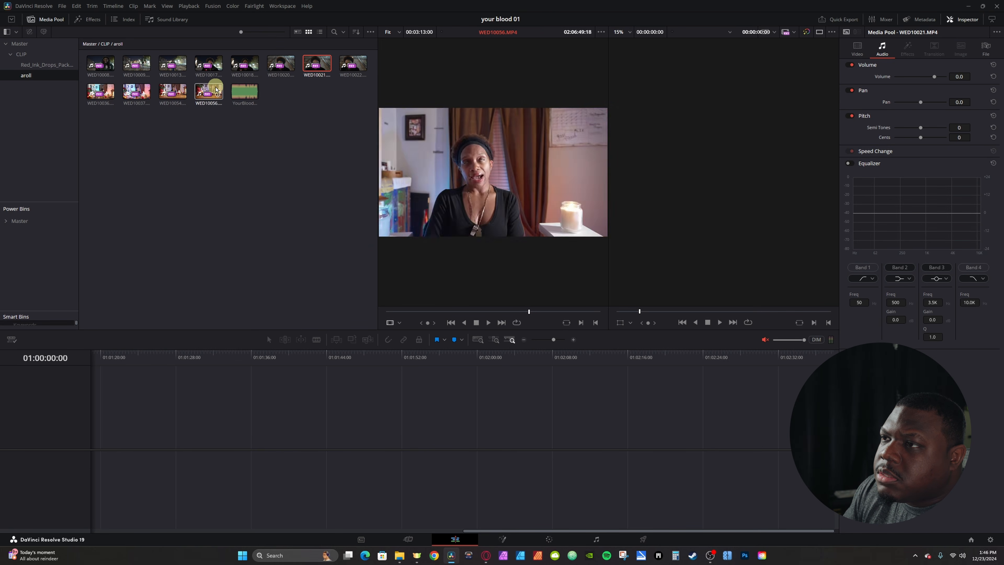
pyautogui.click(248, 74)
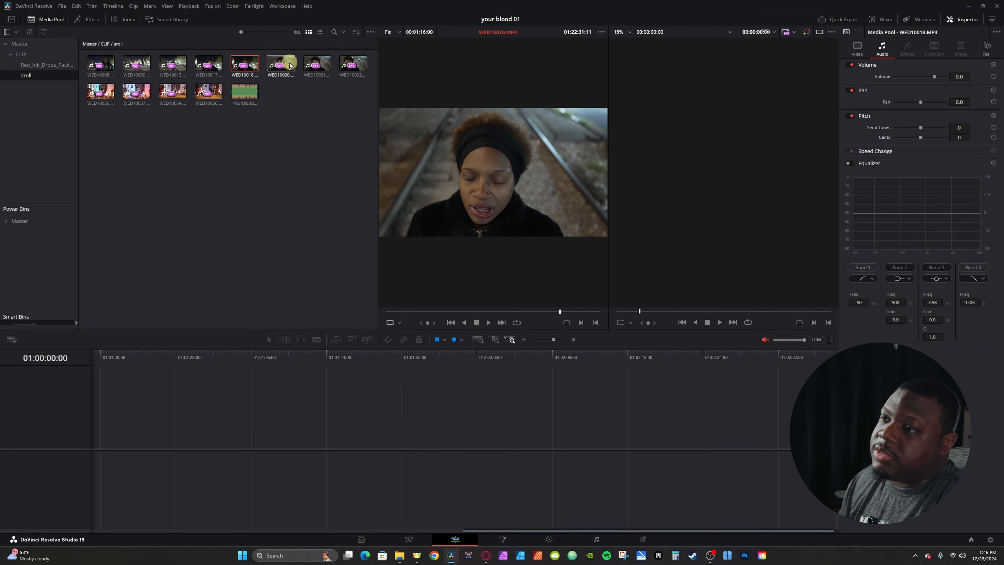
pyautogui.keyDown('ctrl'); pyautogui.click(316, 63); pyautogui.keyUp('ctrl')
pyautogui.press('Delete')
pyautogui.press('Return')
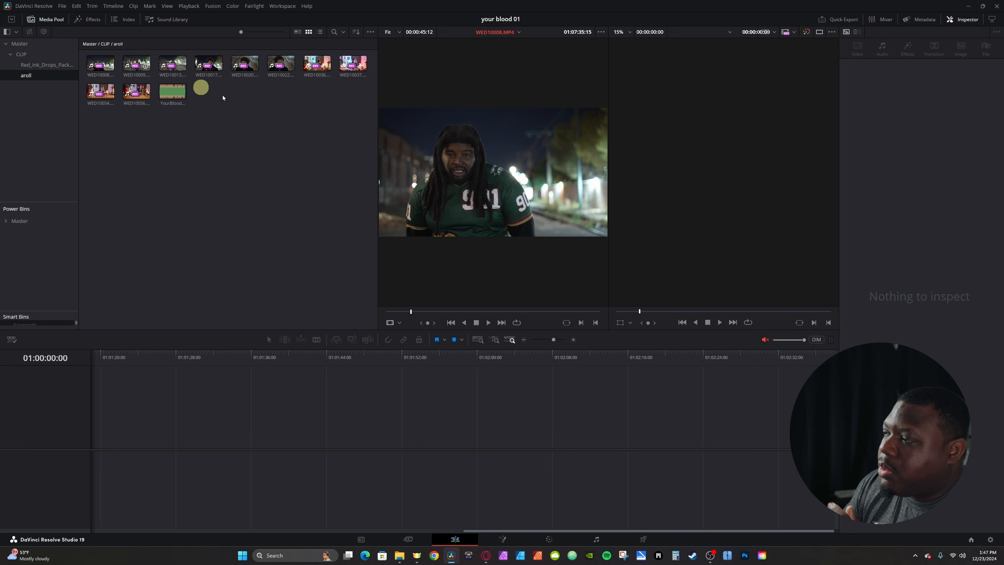
# Select the outdoor clips from WED10008.MP4 through WED10022.MP4 and display their Clip Color options
pyautogui.click(273, 66)
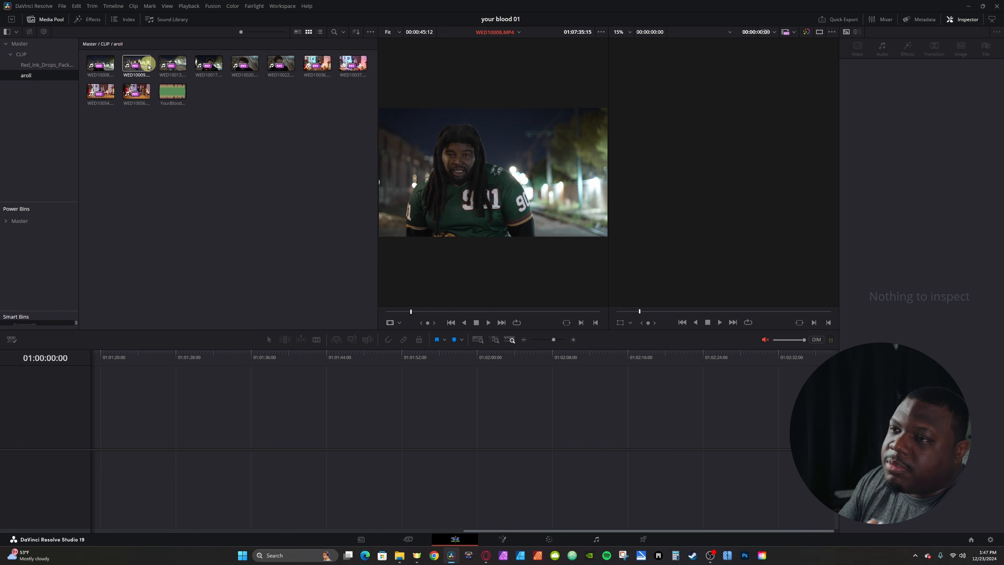
pyautogui.click(102, 68)
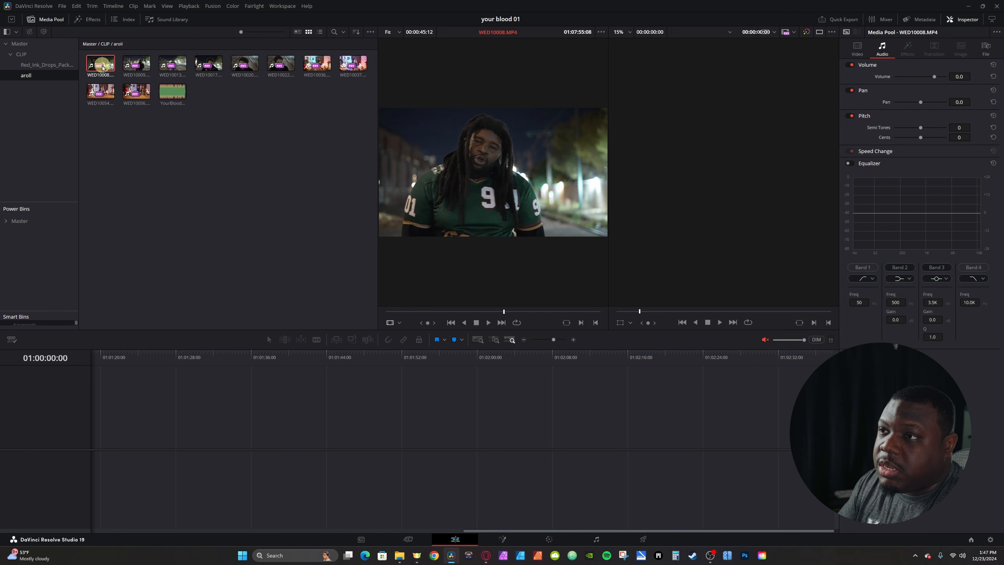
pyautogui.click(289, 69)
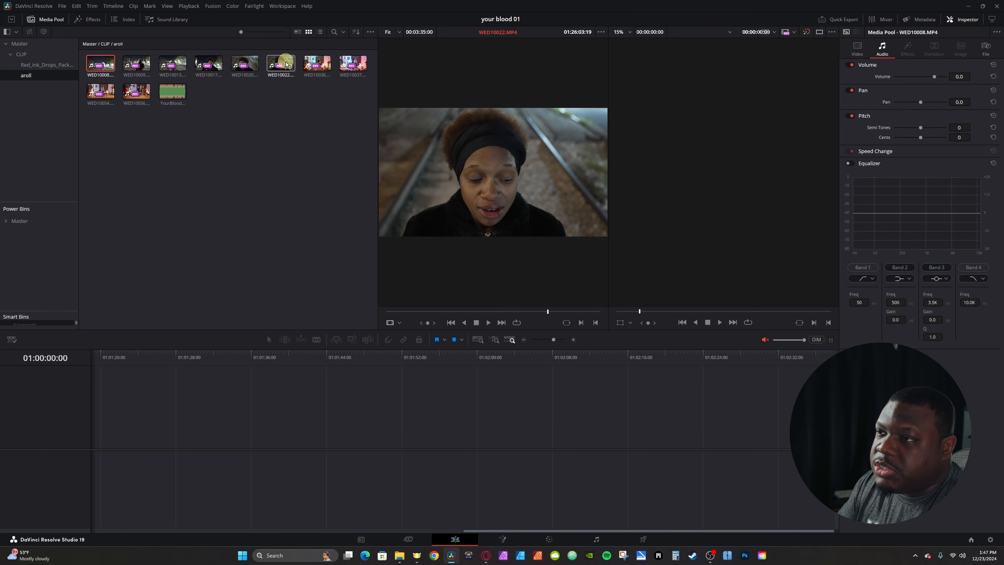
pyautogui.keyDown('shift'); pyautogui.click(288, 68); pyautogui.keyUp('shift')
pyautogui.rightClick(287, 68)
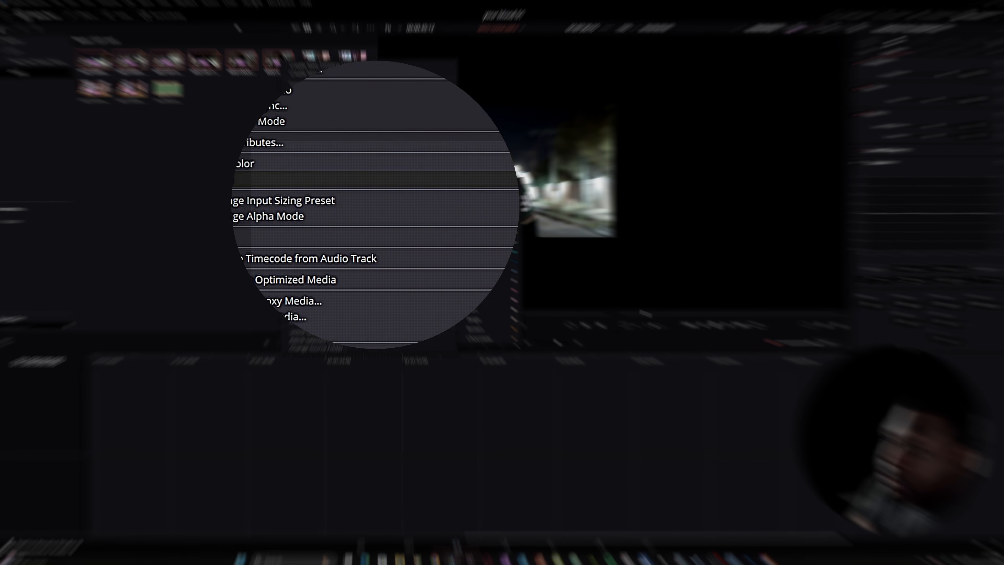
pyautogui.moveTo(277, 164)
pyautogui.click(493, 206)
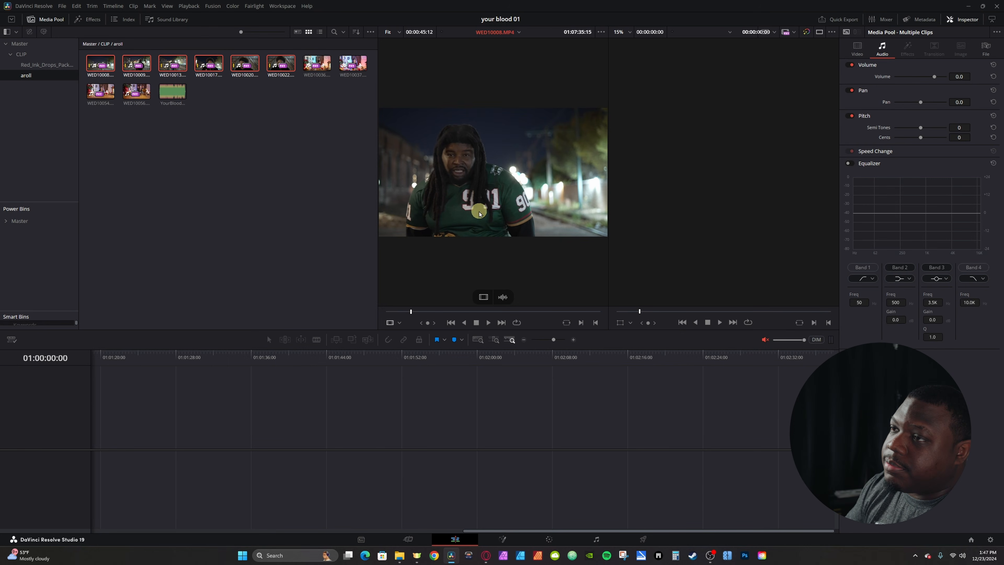
pyautogui.click(252, 232)
# Select the indoor clips WED10036, WED10037, WED10054 and WED10056.MP4 and review the Clip Color choices for them
pyautogui.click(316, 61)
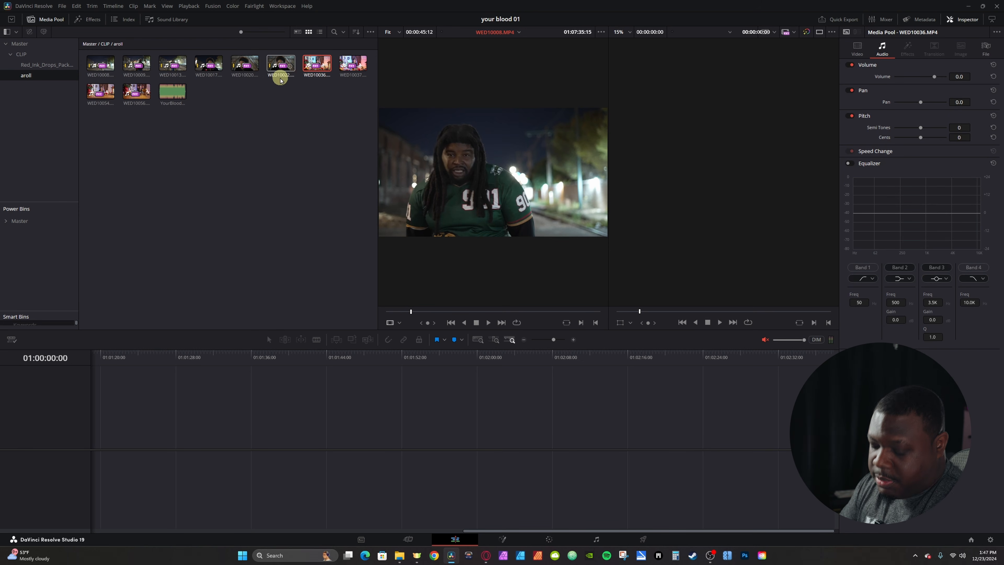
pyautogui.keyDown('shift'); pyautogui.click(136, 93); pyautogui.keyUp('shift')
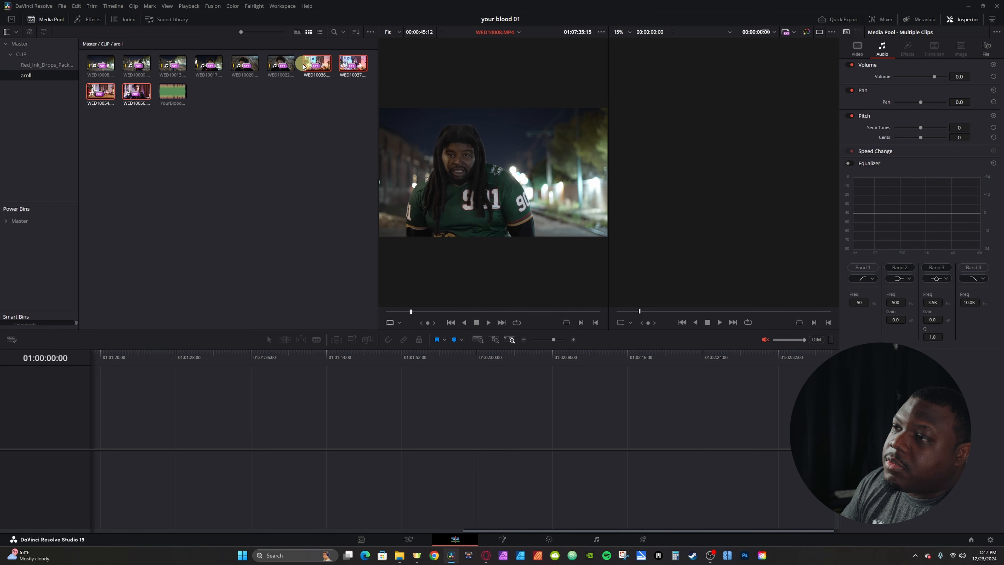
pyautogui.rightClick(326, 66)
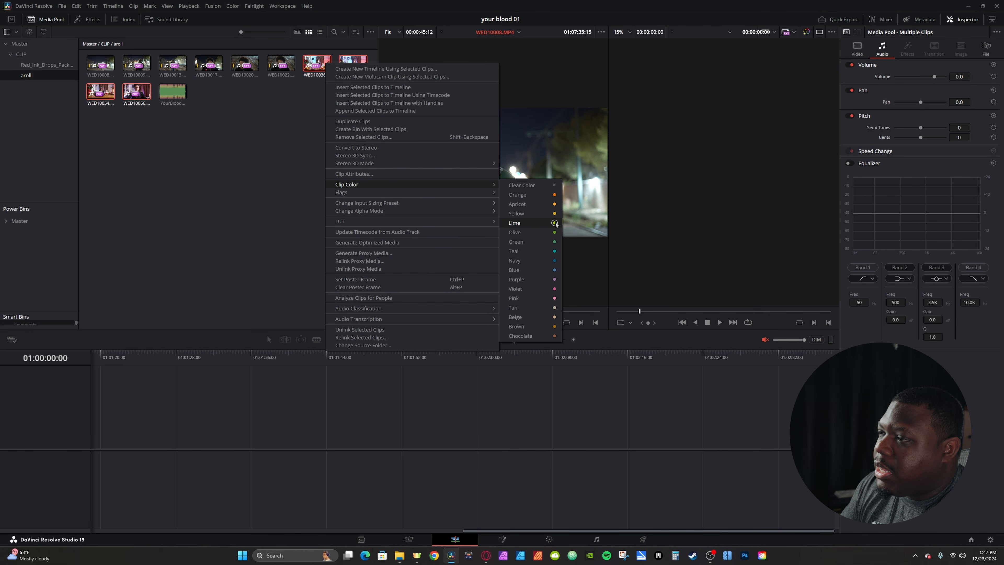
pyautogui.click(320, 194)
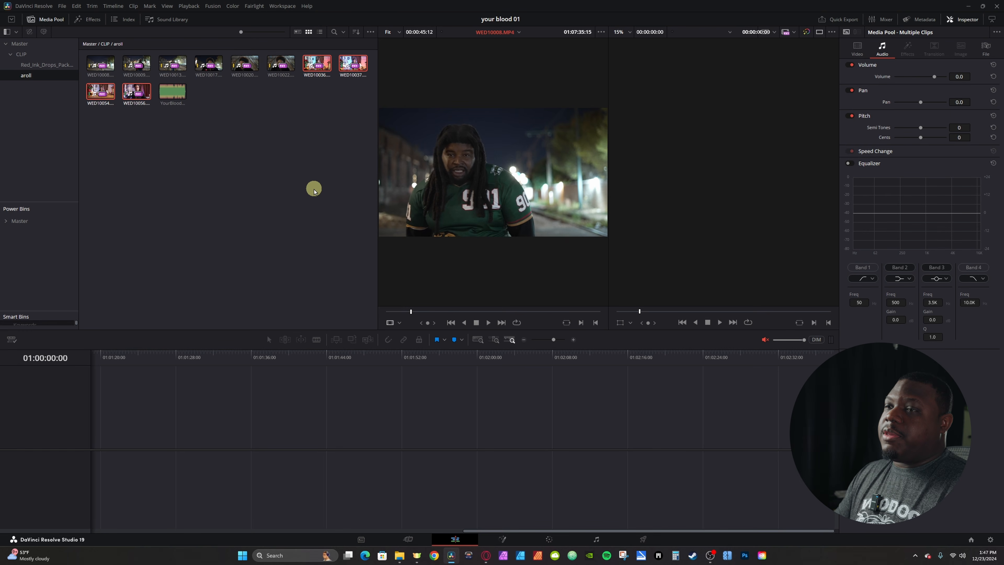
pyautogui.click(314, 191)
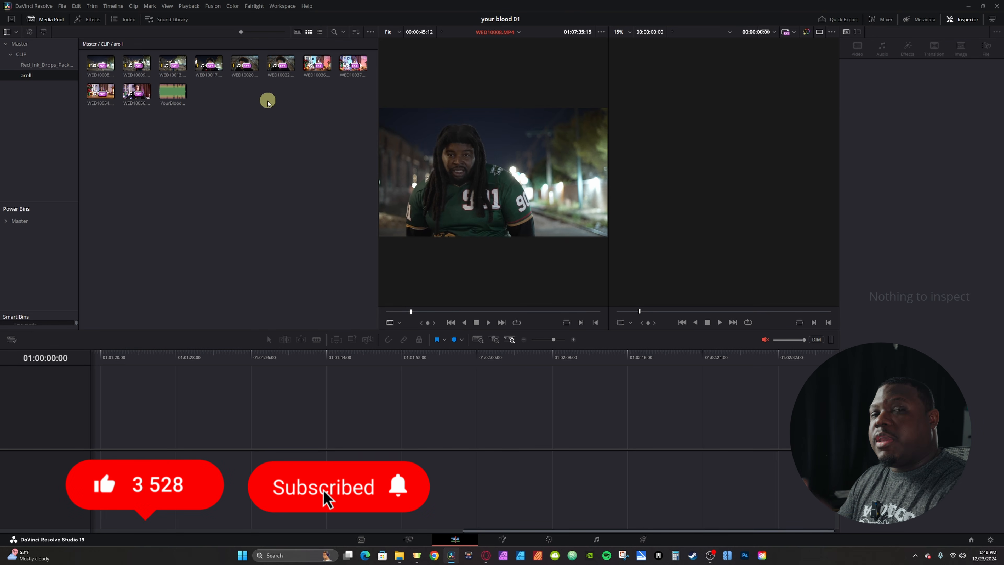
# Create a multicam clip from all aroll clips and the song, with Angle Sync set to Sound and sequential angle names
pyautogui.moveTo(369, 128); pyautogui.dragTo(86, 46)
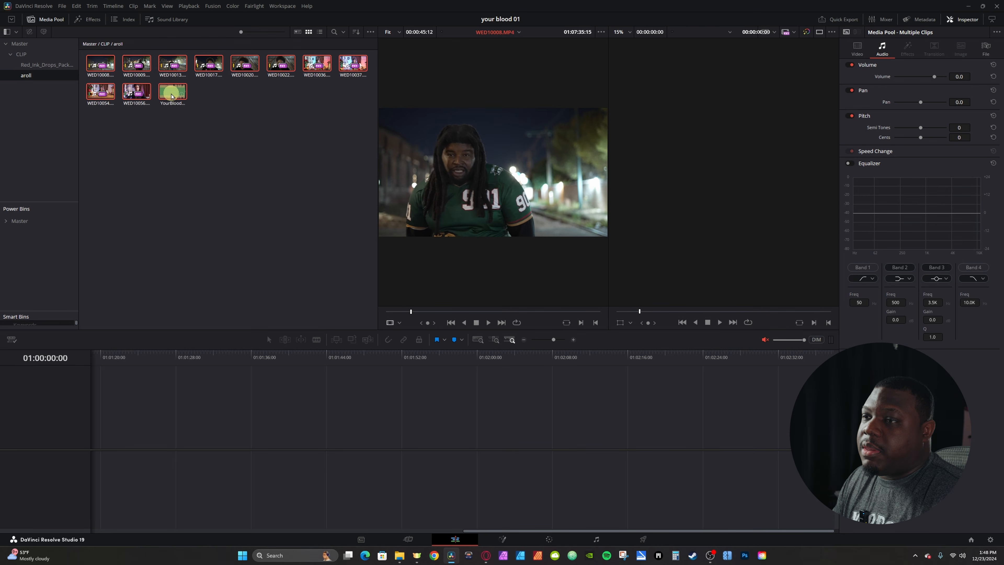
pyautogui.rightClick(173, 93)
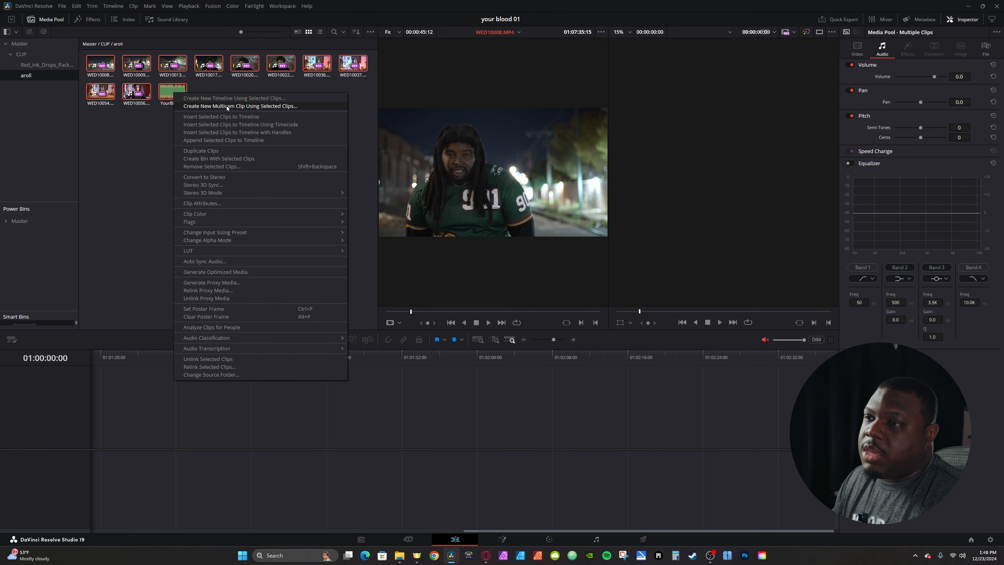
pyautogui.click(227, 106)
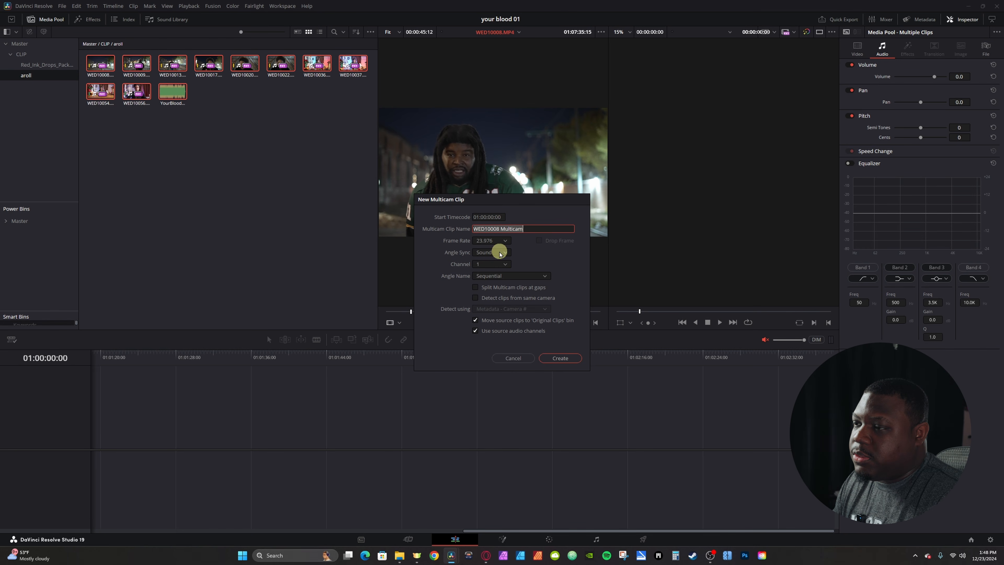
pyautogui.click(500, 254)
pyautogui.click(501, 253)
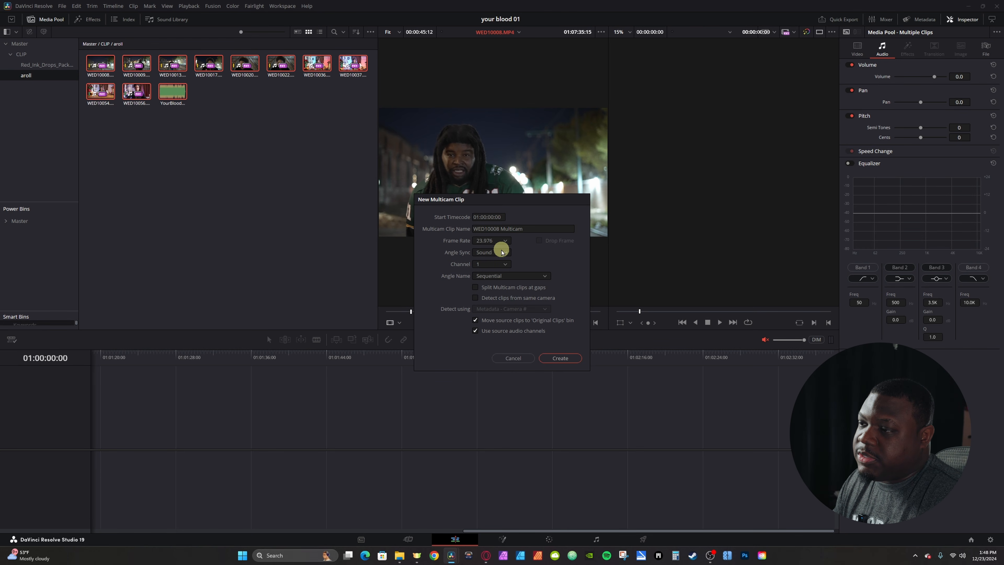
pyautogui.click(503, 254)
pyautogui.click(497, 258)
pyautogui.click(497, 254)
pyautogui.click(491, 273)
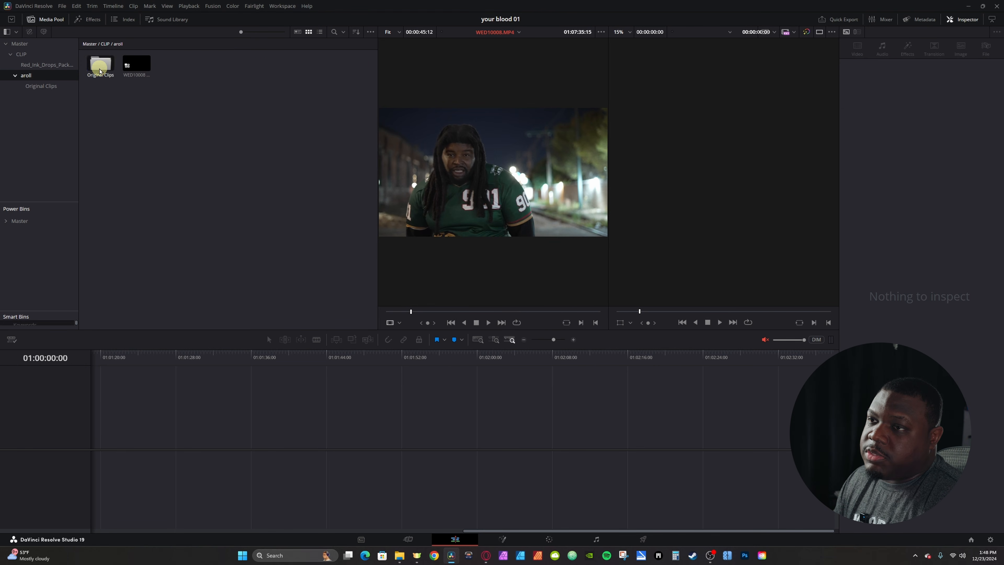
# Check the contents of the Original Clips bin and preview the multicam clip's angles from the aroll bin
pyautogui.doubleClick(101, 65)
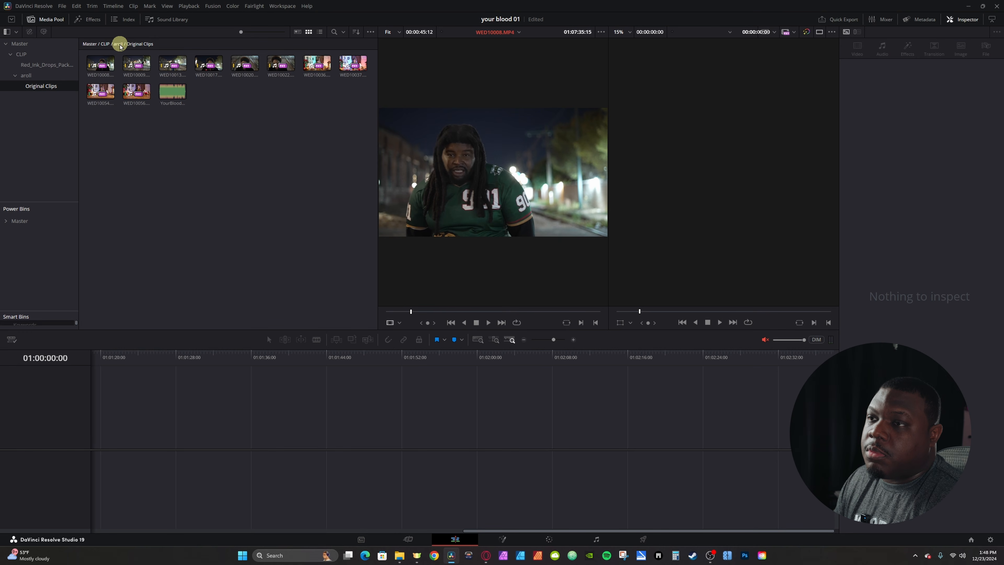
pyautogui.click(118, 44)
pyautogui.click(141, 66)
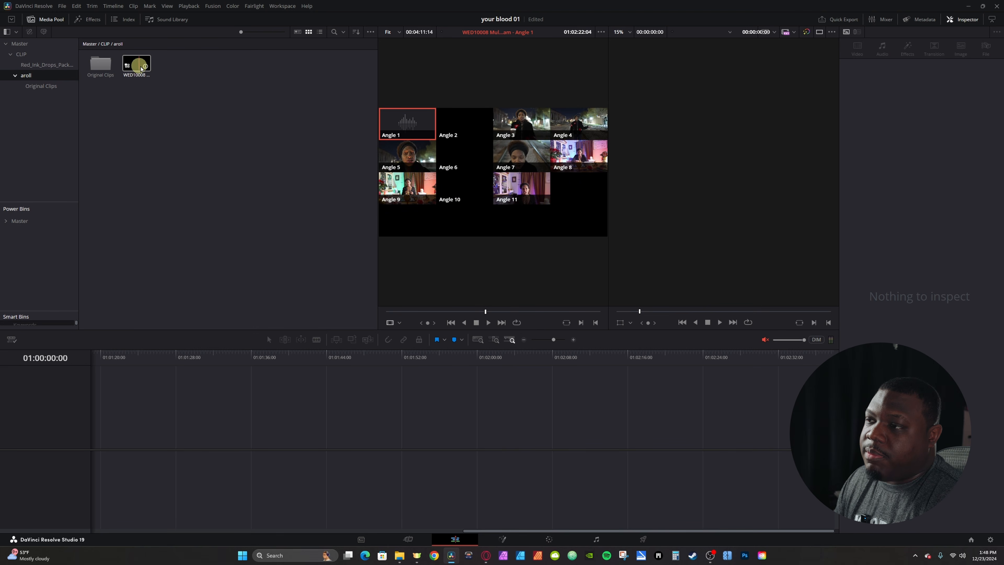
# Place the multicam clip on a new timeline fitted to view, and narrow the media pool to enlarge the viewers
pyautogui.moveTo(142, 68)
pyautogui.mouseDown()
pyautogui.moveTo(173, 393)
pyautogui.moveTo(136, 459)
pyautogui.moveTo(93, 458)
pyautogui.mouseUp()
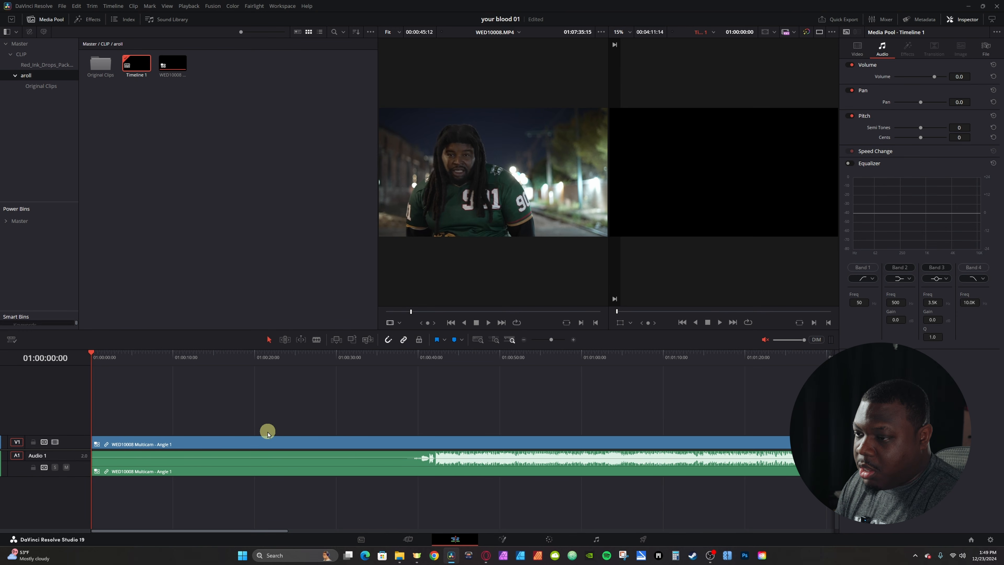
pyautogui.hotkey('shift', 'z')
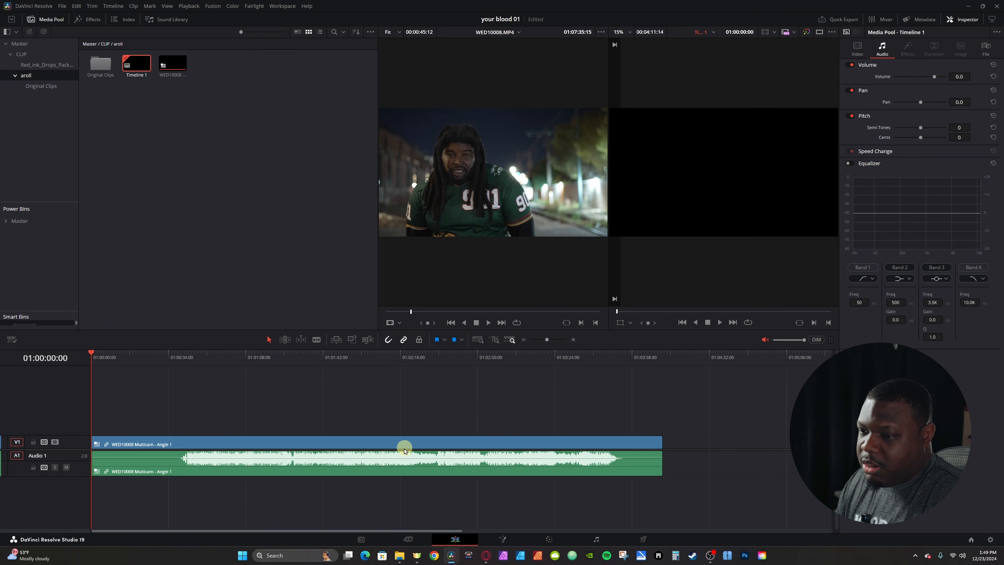
pyautogui.scroll(-3, 395, 449)
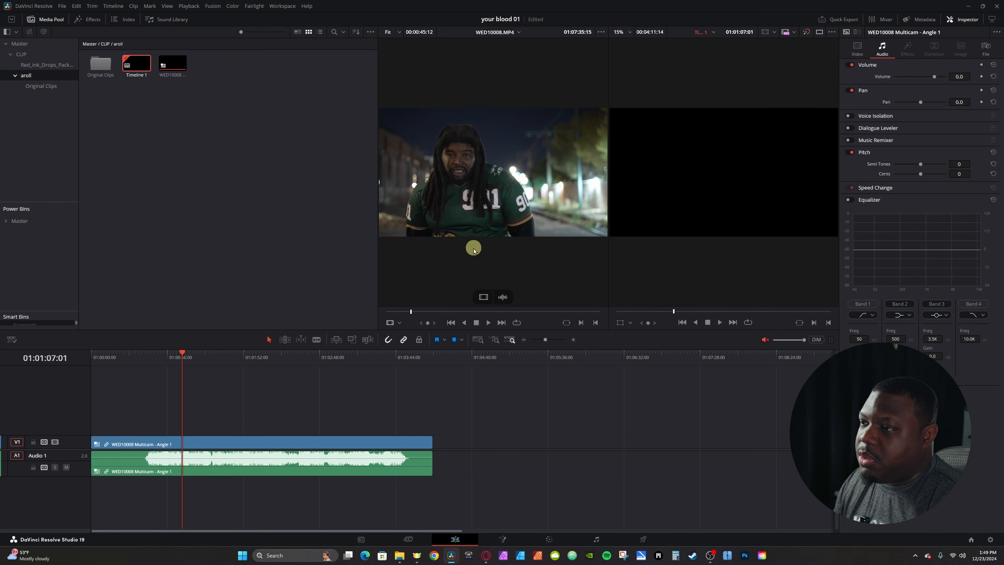
pyautogui.moveTo(377, 153); pyautogui.dragTo(146, 165)
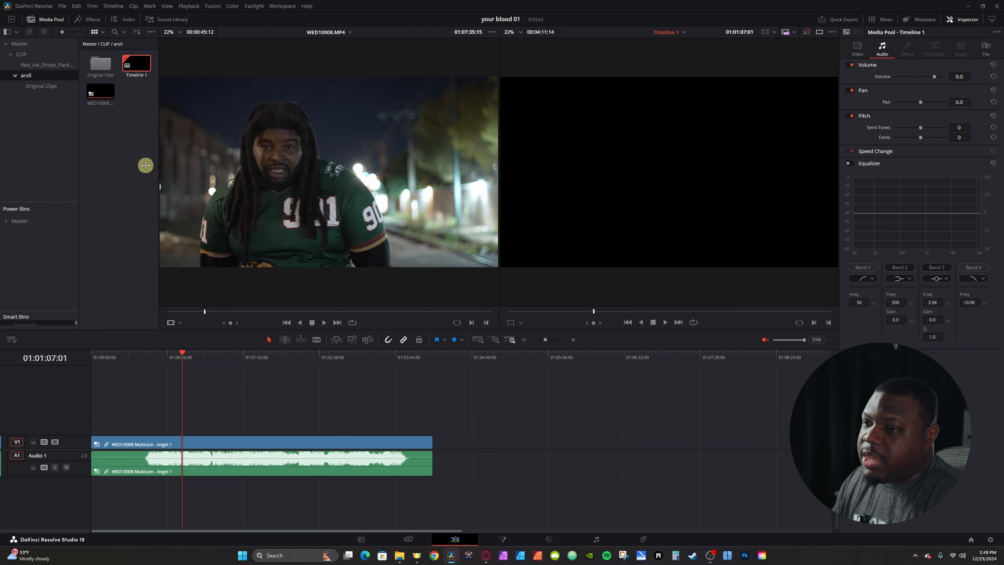
# Switch the source viewer to multicam display to show all angles of the clip on Timeline 1
pyautogui.click(180, 322)
pyautogui.click(190, 365)
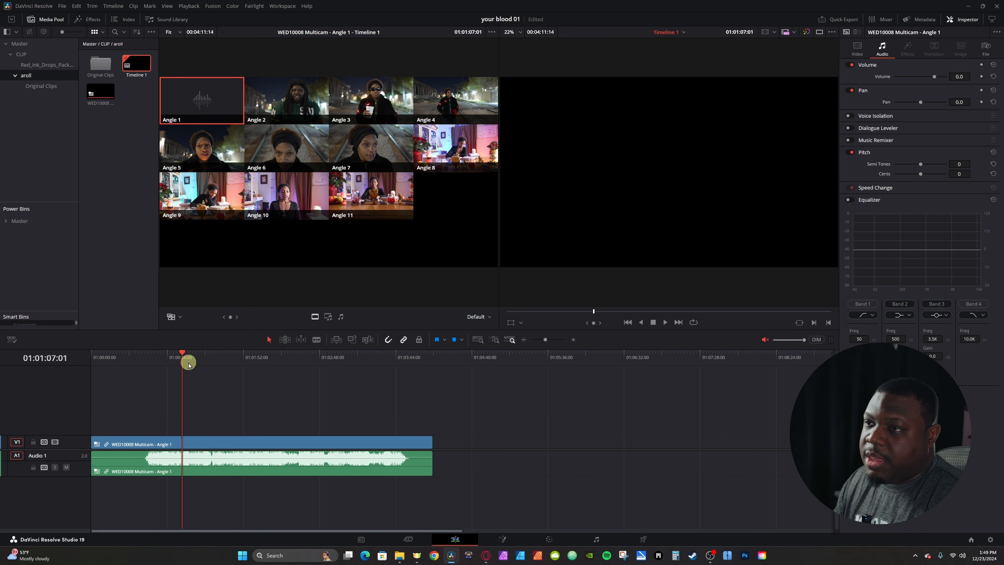
pyautogui.click(199, 94)
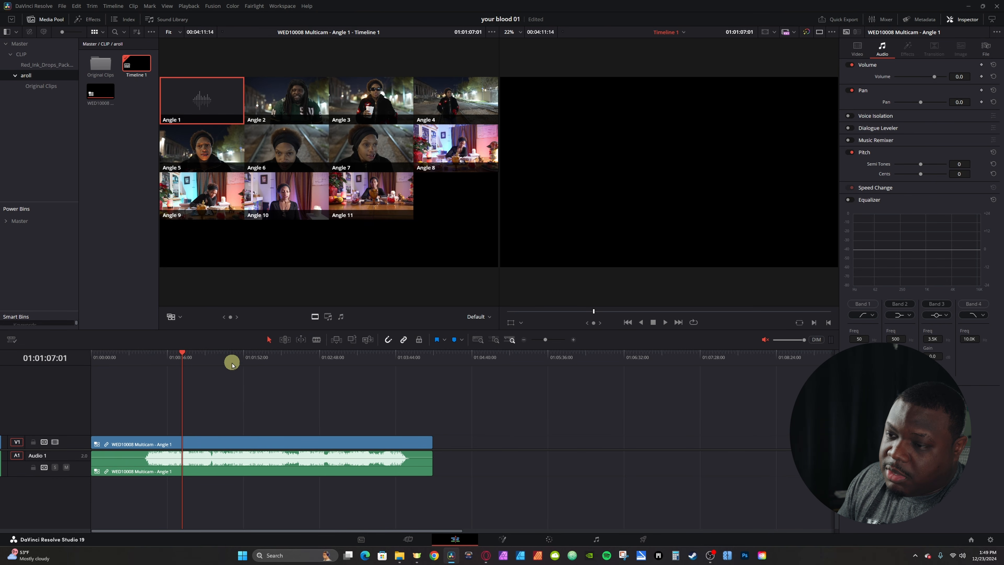
# Ripple-trim the start of the multicam clip on both unlocked tracks to 01:00:38:22, just before the song waveform begins
pyautogui.click(33, 467)
pyautogui.moveTo(183, 357); pyautogui.dragTo(136, 360)
pyautogui.moveTo(141, 360); pyautogui.dragTo(142, 360)
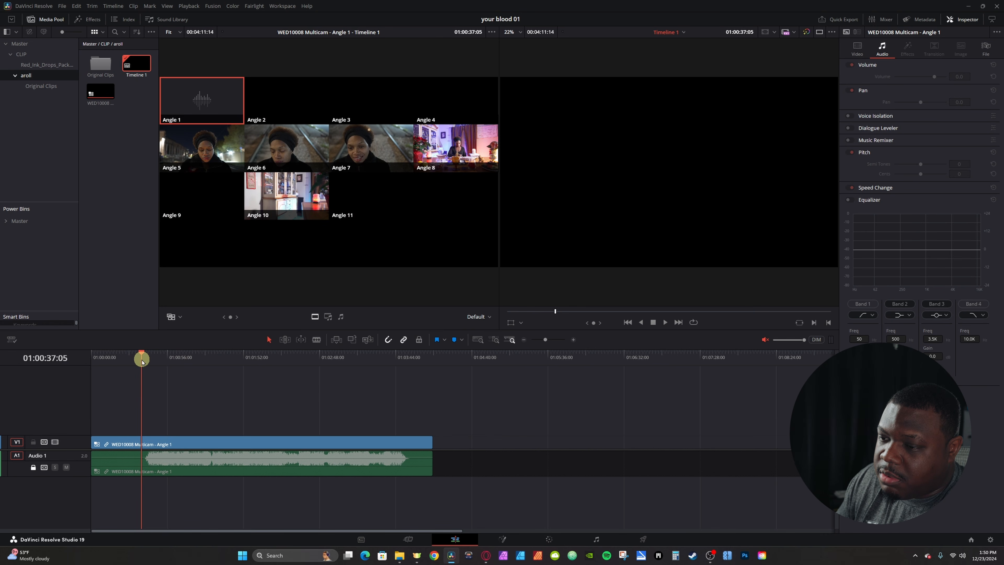
pyautogui.click(33, 467)
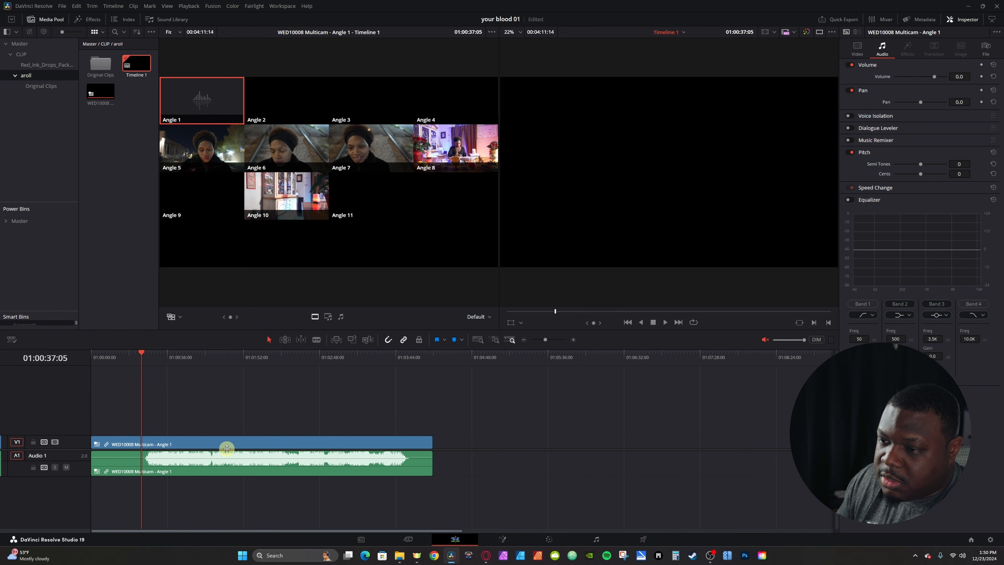
pyautogui.click(144, 358)
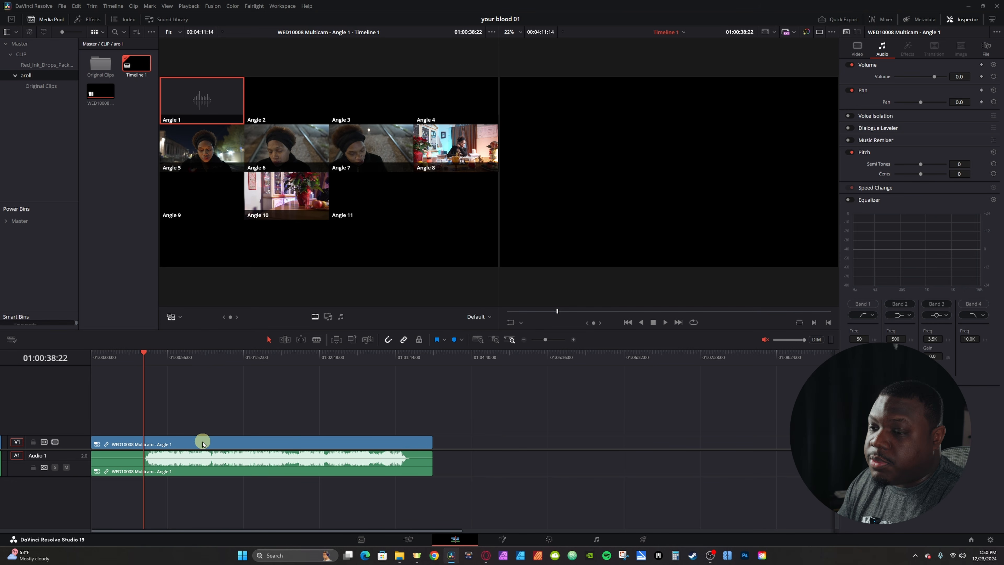
pyautogui.hotkey('ctrl', 'shift', '[')
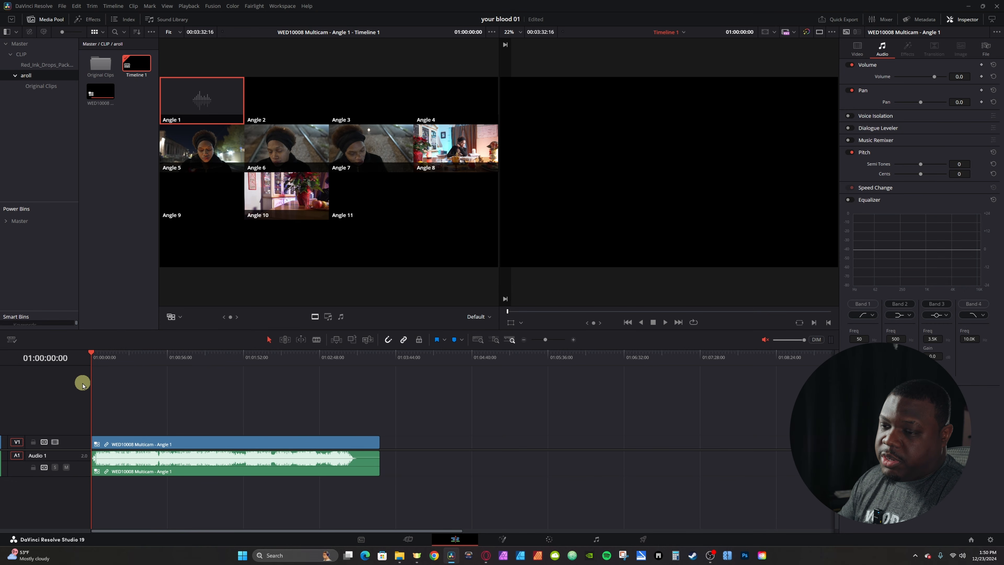
# Play the timeline and cut the multicam clip live to Angles 6, 7, 11 and 9
pyautogui.press('space')
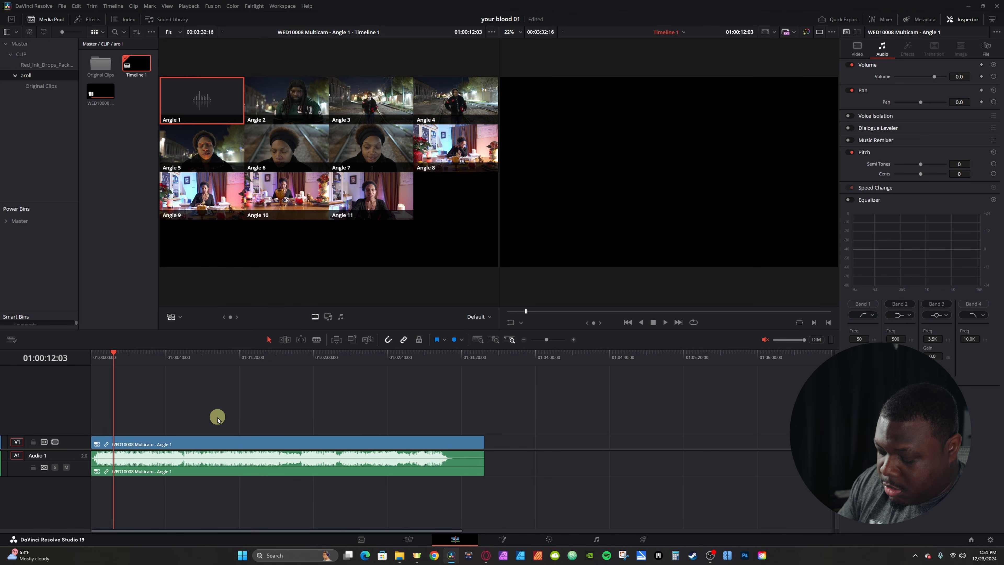
pyautogui.scroll(5, 217, 417)
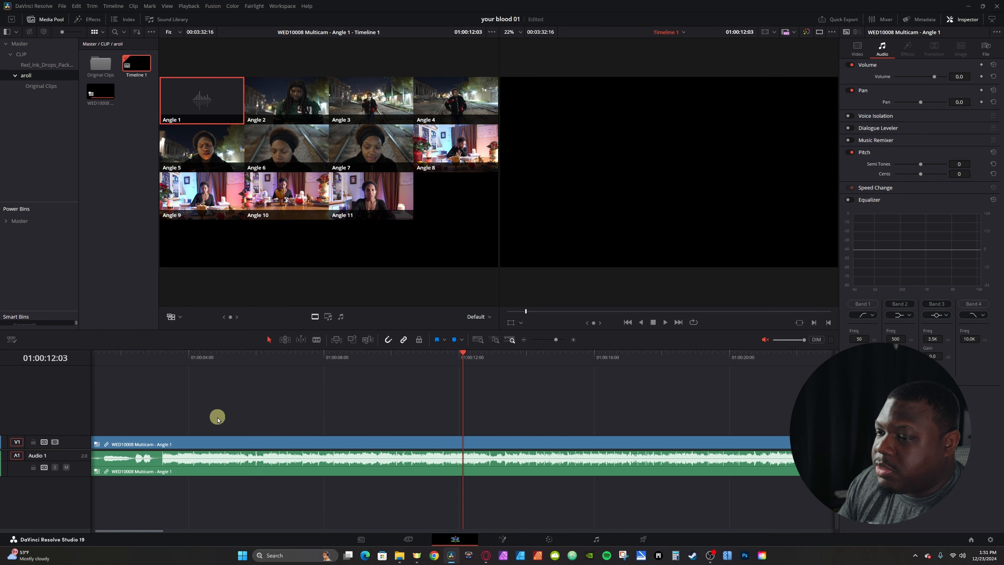
pyautogui.scroll(-3, 388, 404)
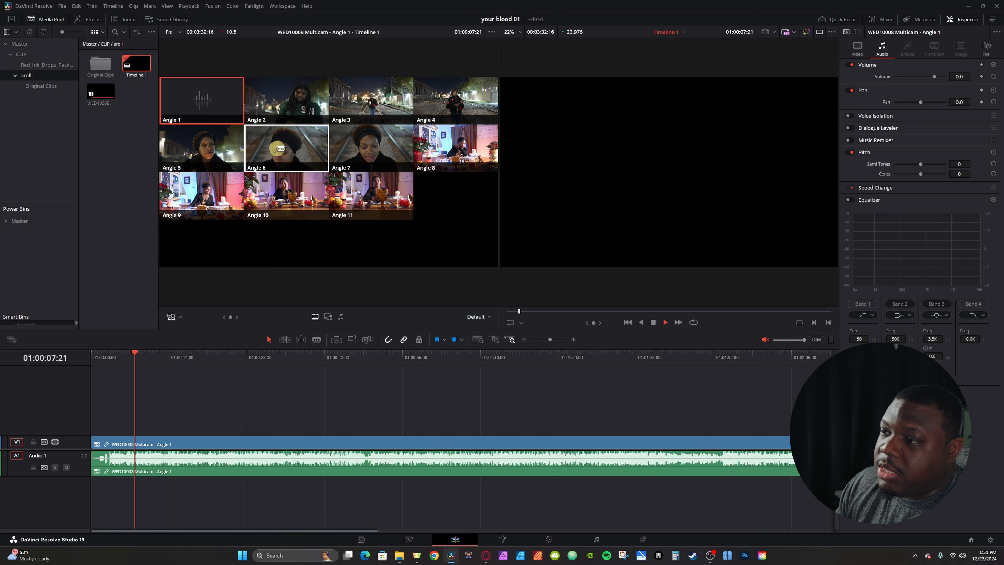
pyautogui.click(294, 152)
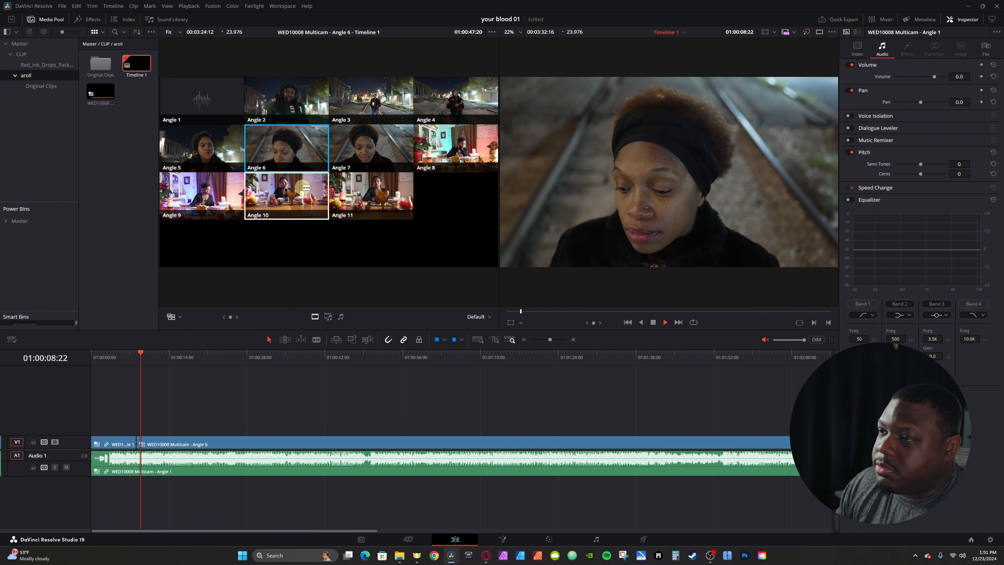
pyautogui.click(381, 149)
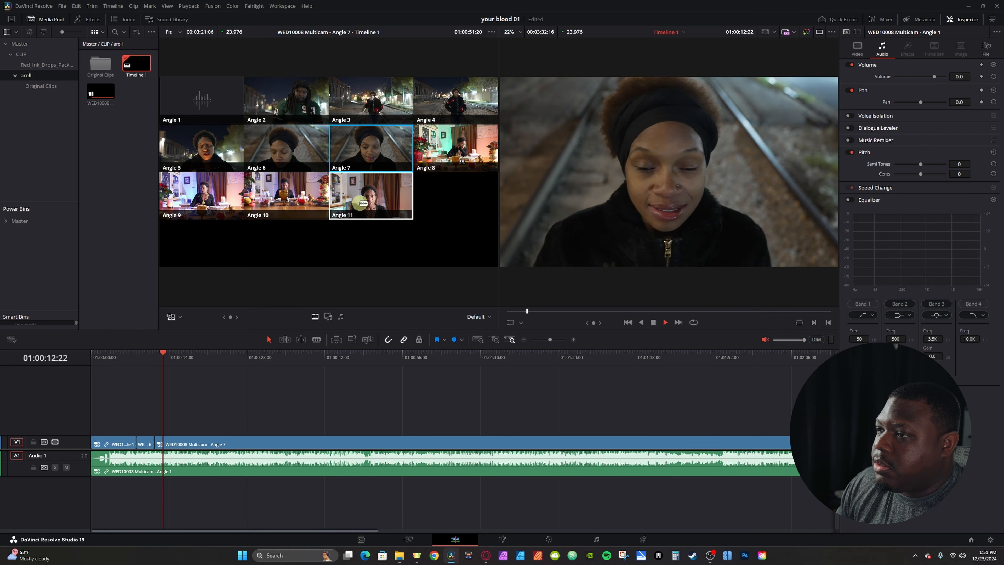
pyautogui.click(371, 198)
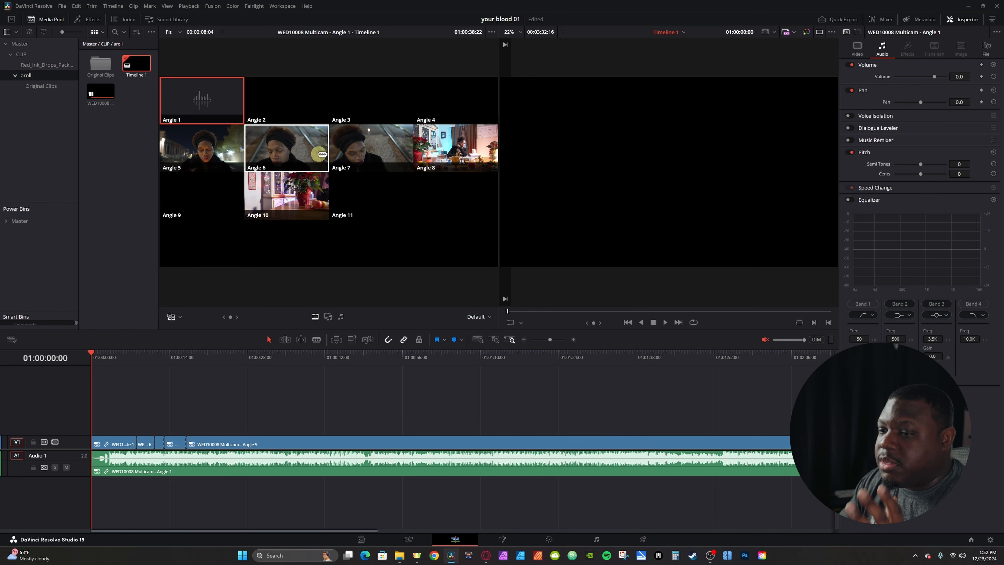
# Change the opening segment's video to Angle 5 without adding a cut, and cut to Angles 3 and 6 after the Angle 9 section
pyautogui.click(201, 150)
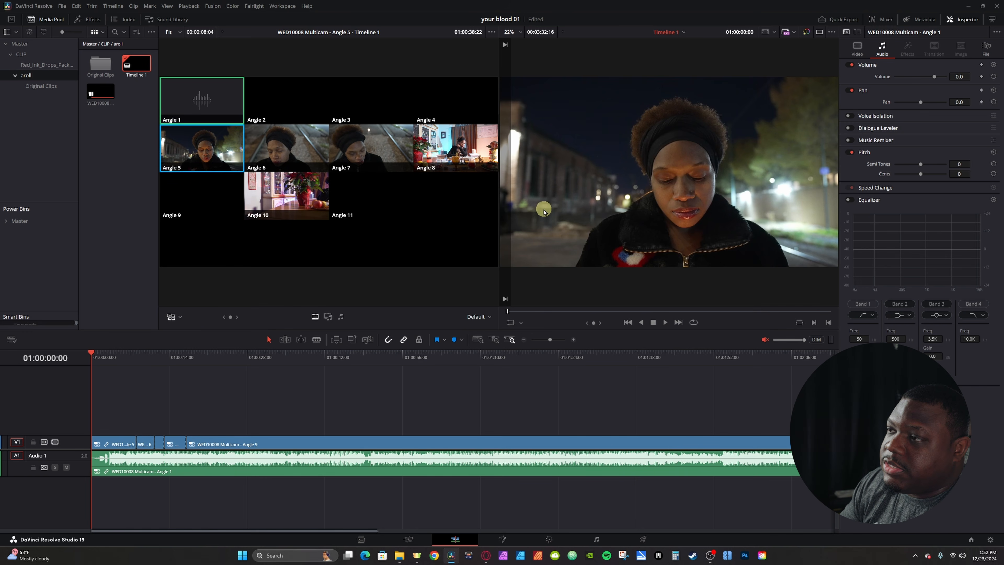
pyautogui.press('space')
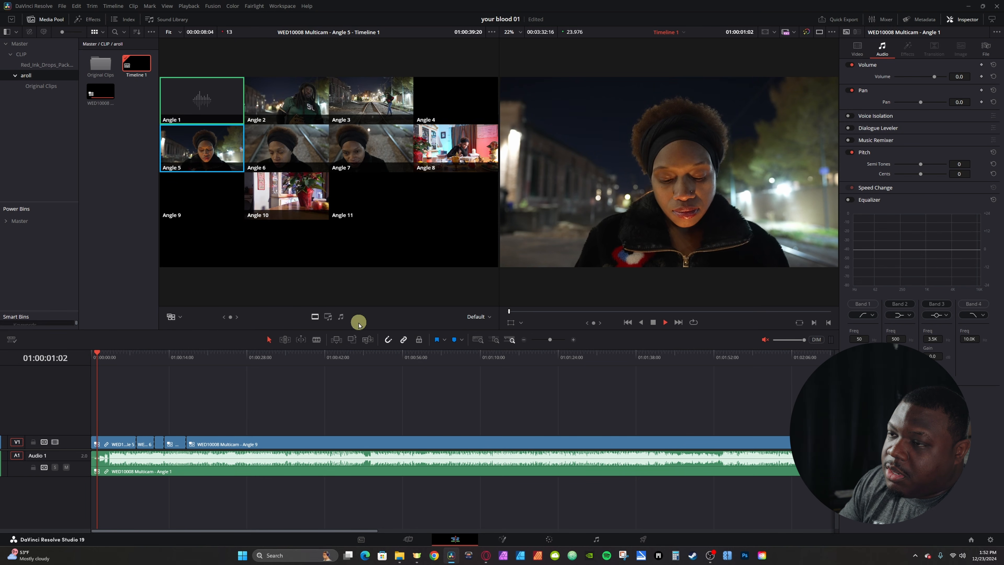
pyautogui.click(233, 381)
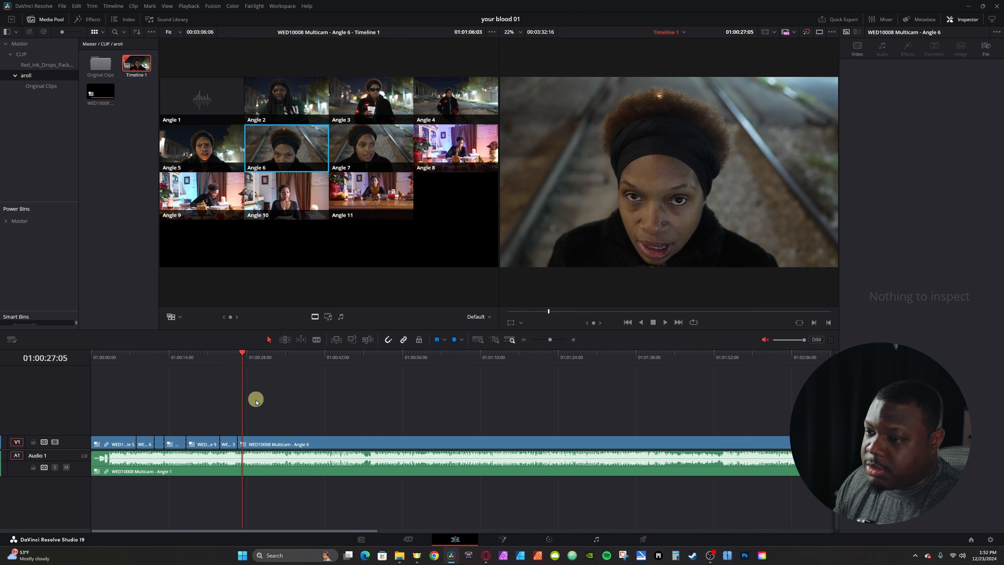
# Split the Angle 3 segment and the audio beneath it at 01:00:24:13
pyautogui.scroll(10, 256, 399)
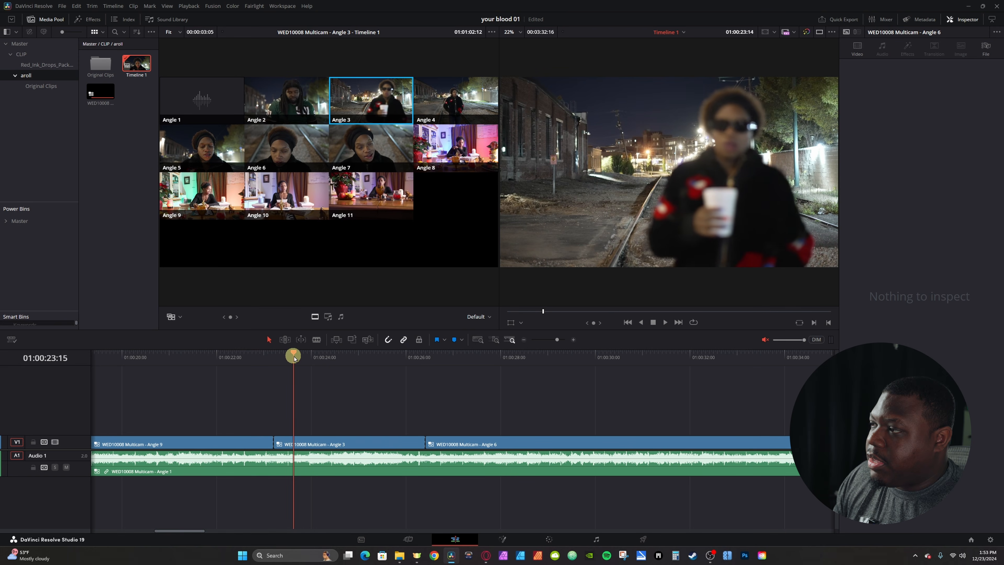
pyautogui.moveTo(291, 356); pyautogui.dragTo(338, 358)
pyautogui.click(351, 450)
pyautogui.hotkey('ctrl', 'b')
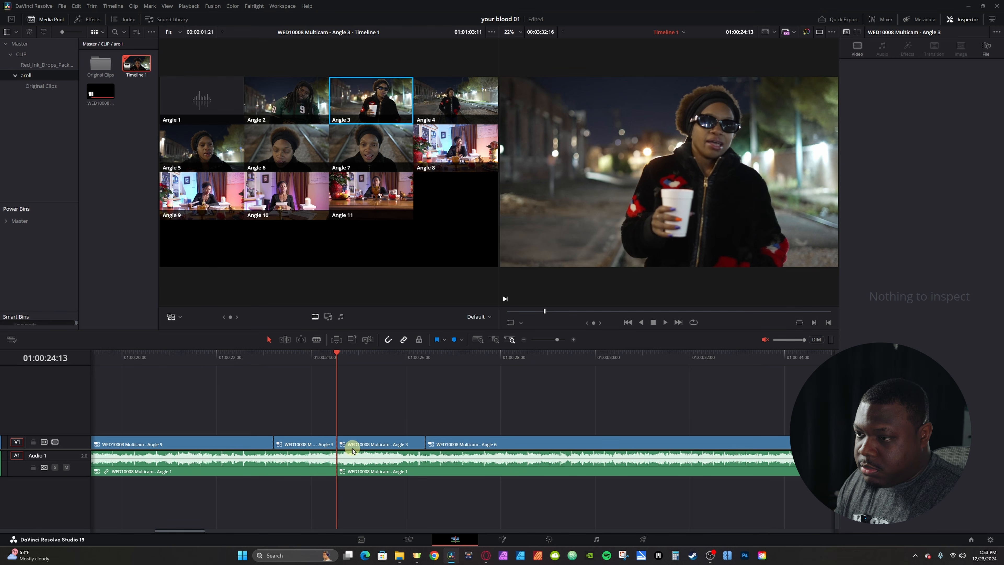
# Switch the first half of the split Angle 3 segment to Angle 9 and play back the edit
pyautogui.rightClick(318, 443)
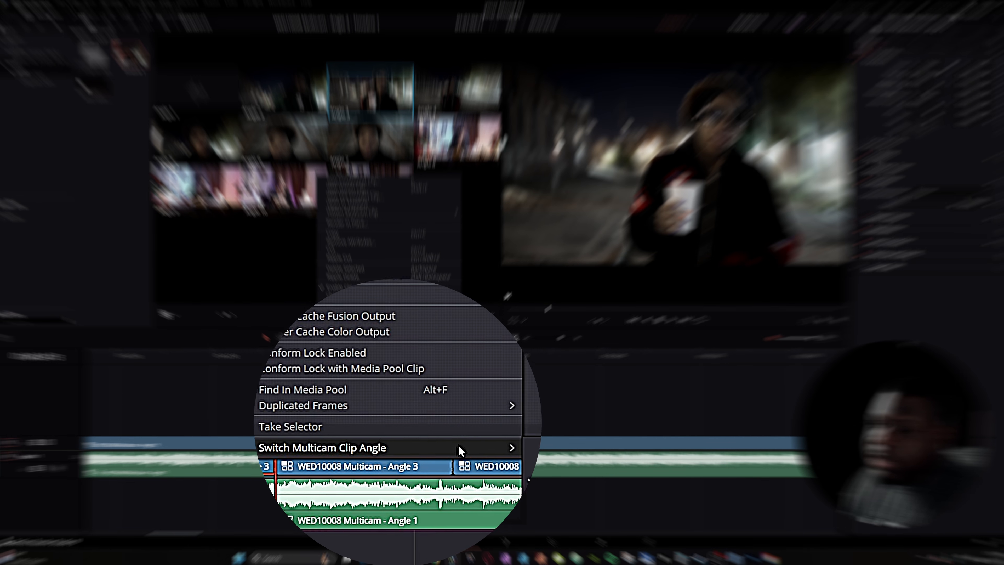
pyautogui.moveTo(465, 450)
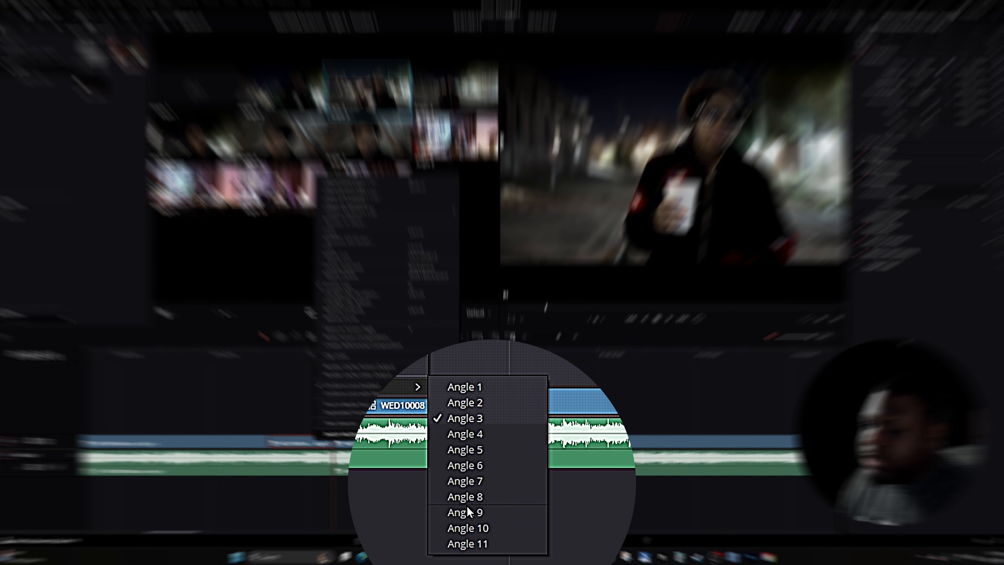
pyautogui.click(466, 513)
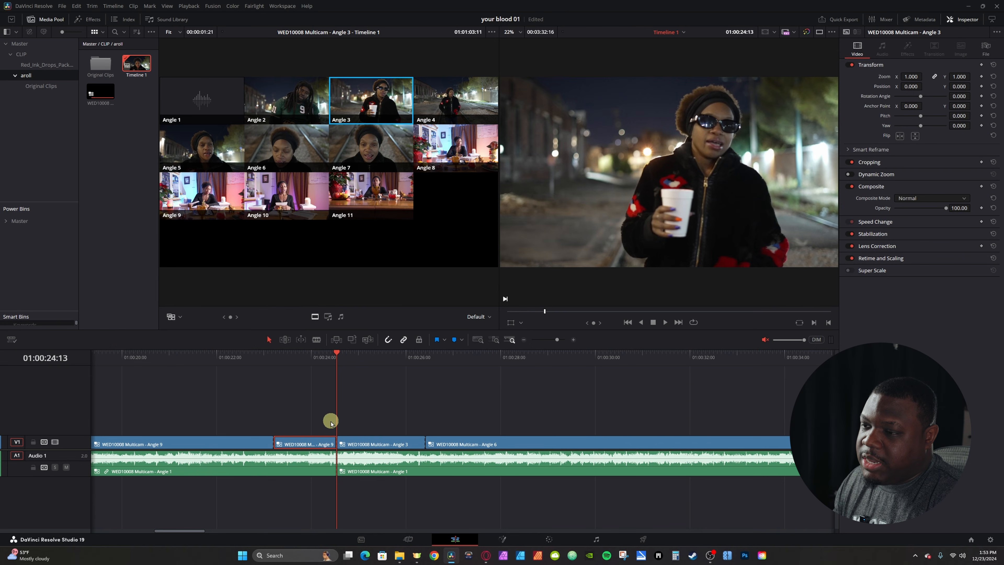
pyautogui.click(274, 358)
pyautogui.press('space')
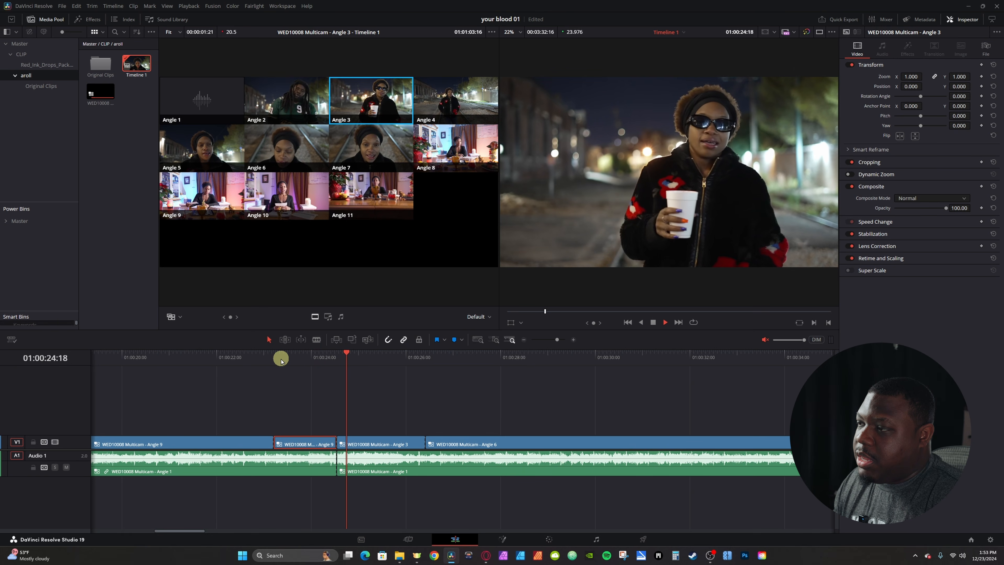
pyautogui.press('space')
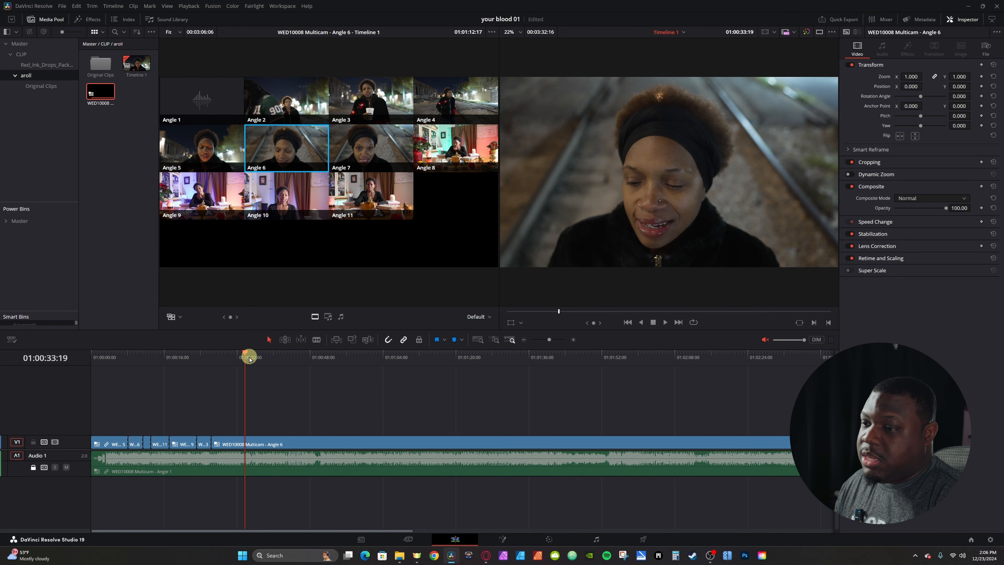
# Cut the multicam clip to Angles 2, 3, 4, 1 and 11 in sequence, with the Angle 11 cut at 01:01:00:07
pyautogui.moveTo(248, 359); pyautogui.dragTo(366, 359)
pyautogui.press('2')
pyautogui.press('3')
pyautogui.press('4')
pyautogui.press('1')
pyautogui.click(370, 195)
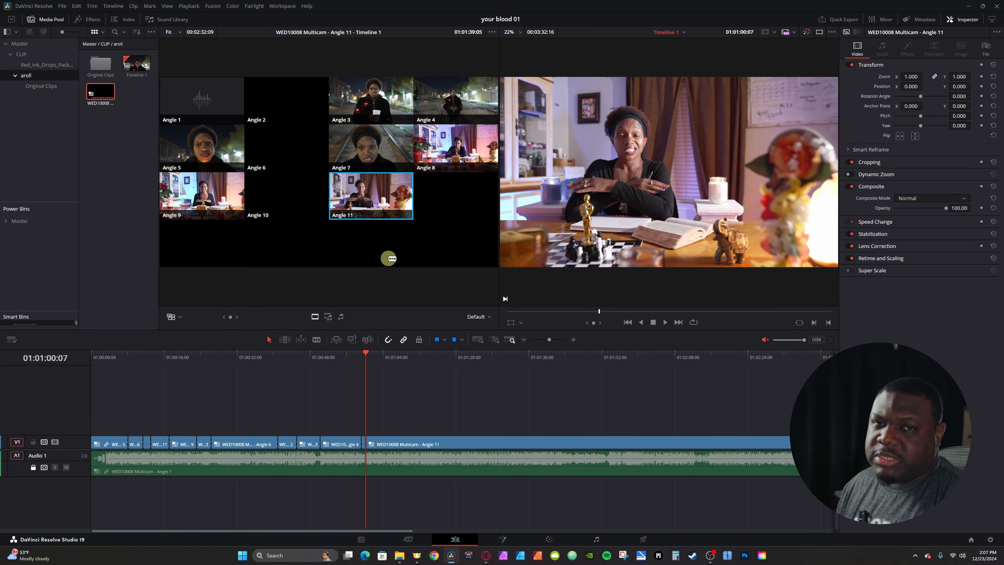
# Continue the multicam cuts after the Angle 11 section with Angles 9, 3, 4 and 5
pyautogui.click(447, 391)
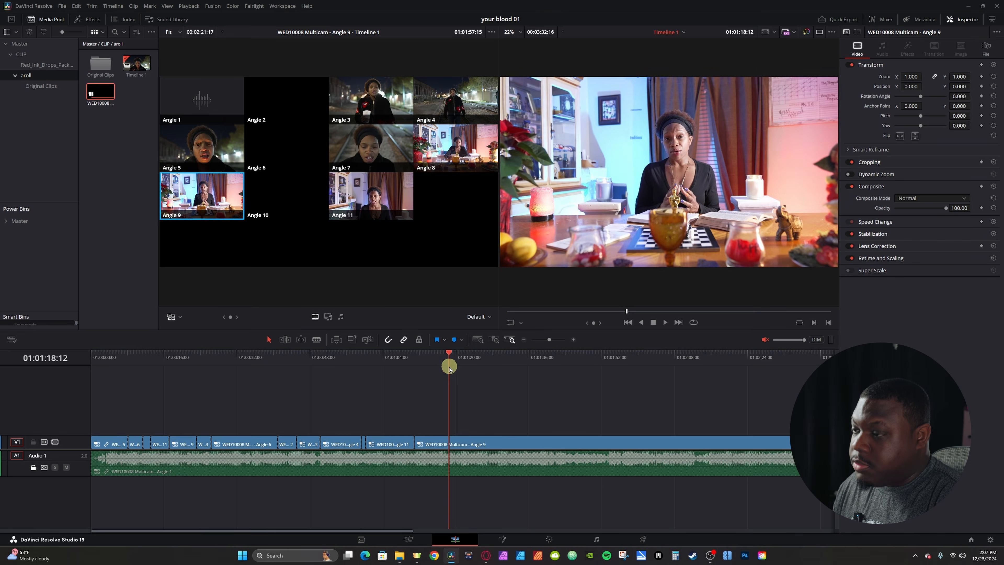
pyautogui.moveTo(448, 366); pyautogui.dragTo(454, 367)
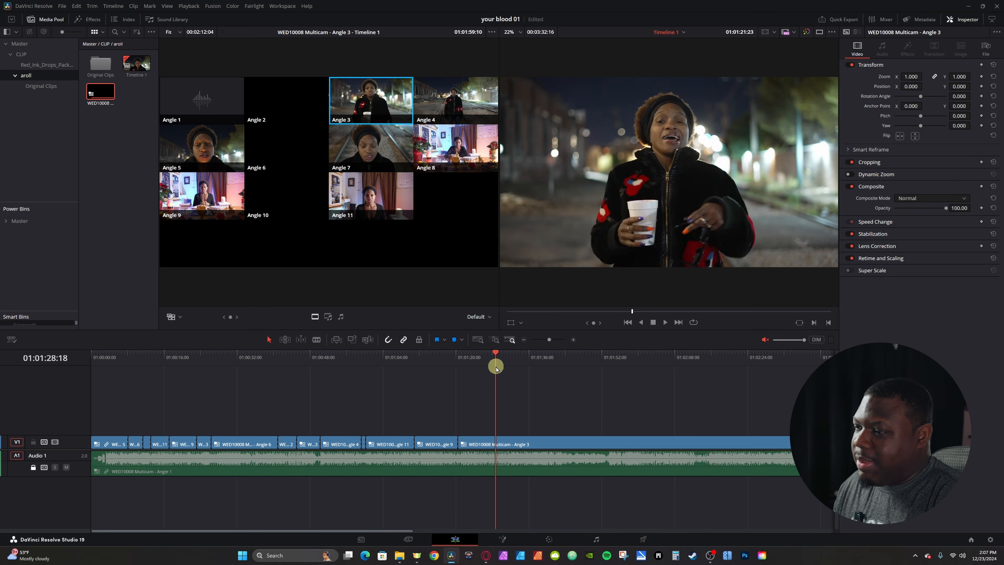
pyautogui.moveTo(496, 366); pyautogui.dragTo(704, 366)
pyautogui.press('4')
pyautogui.press('5')
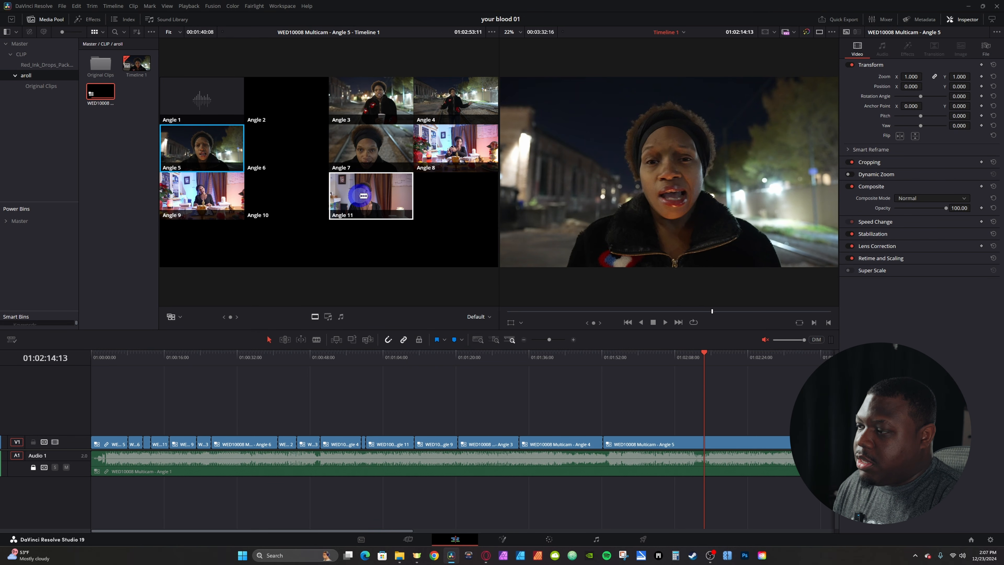
# Cut to Angle 11 at 01:02:14:13, complete the angle cuts through the song's end, and save the project
pyautogui.click(363, 195)
pyautogui.hscroll(5, 735, 425)
pyautogui.hotkey('ctrl', 's')
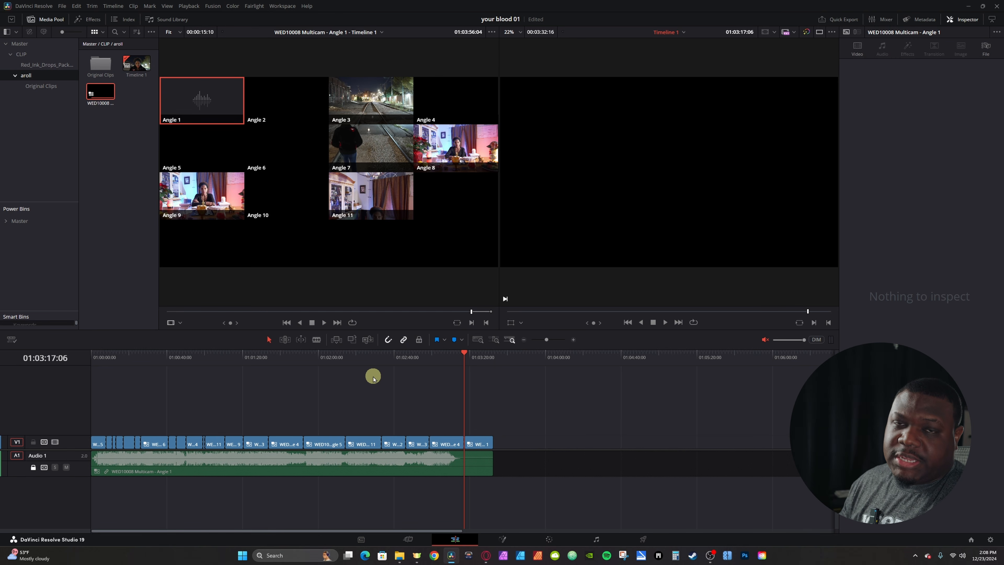
# Flatten all the multicam segments on the video track using Copying Multicam Grades
pyautogui.moveTo(525, 465); pyautogui.dragTo(37, 389)
pyautogui.rightClick(315, 442)
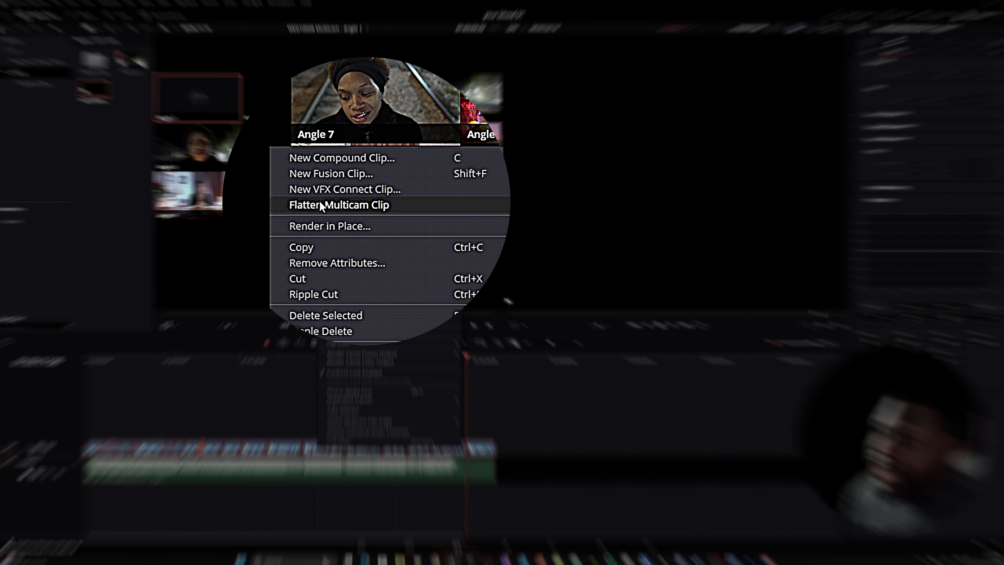
pyautogui.moveTo(343, 203)
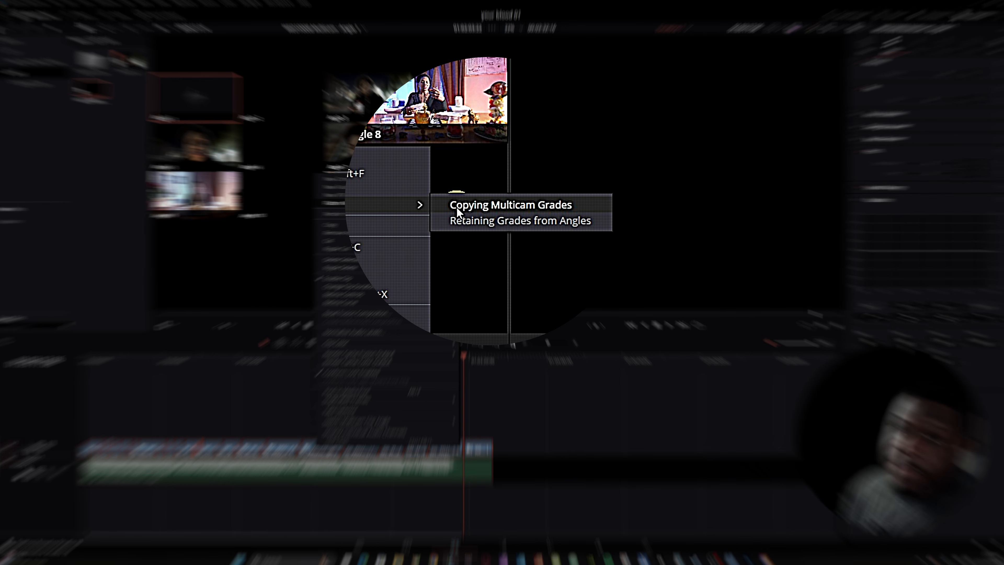
pyautogui.click(458, 212)
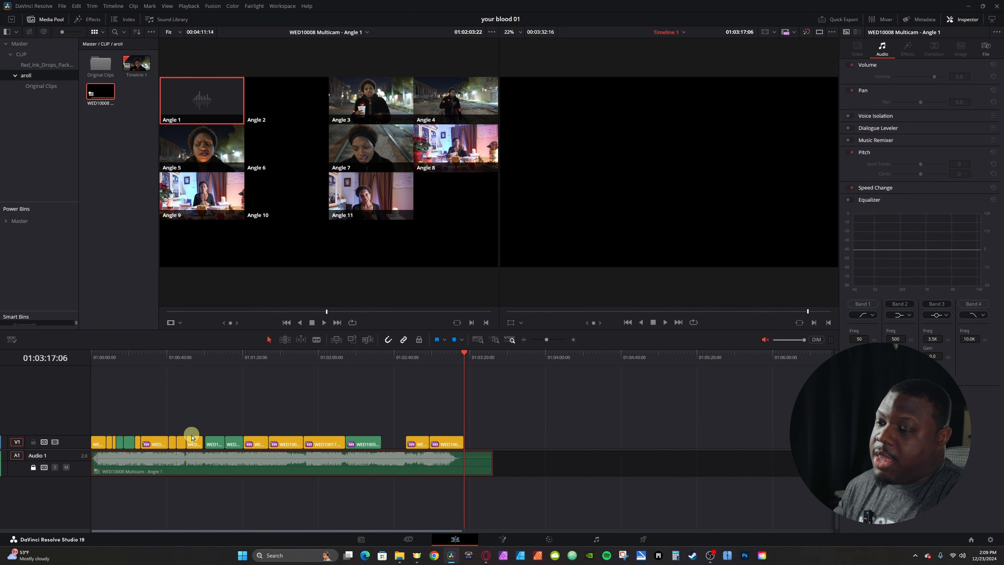
# Roll the cut between WED10017.MP4 and WED10020.MP4 back to 01:00:07:10 and add the default transition there
pyautogui.moveTo(135, 364); pyautogui.dragTo(110, 367)
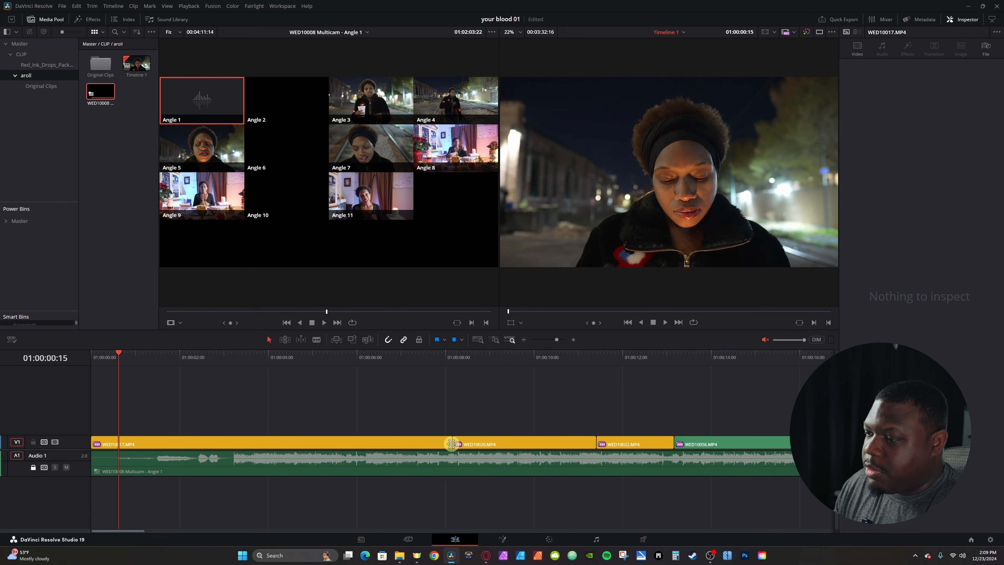
pyautogui.moveTo(450, 444); pyautogui.dragTo(419, 439)
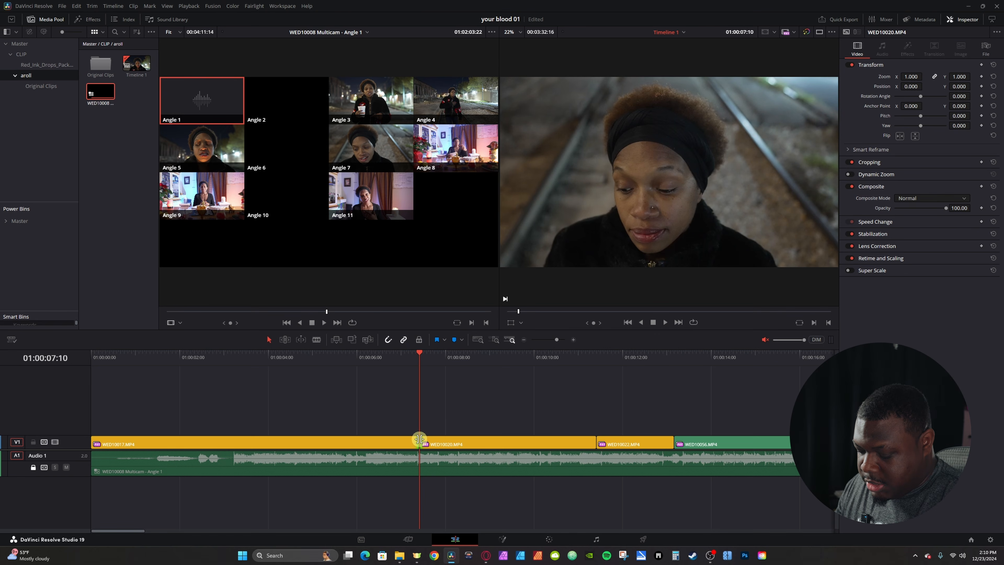
pyautogui.hotkey('ctrl', 't')
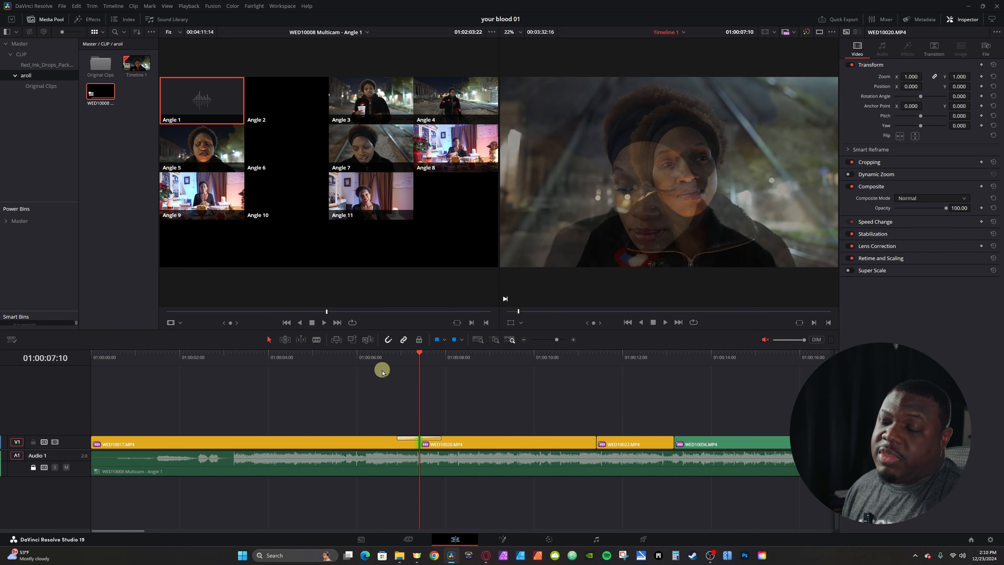
# Examine the full timeline and the empty gap on the video track around 01:02:34:00
pyautogui.click(270, 365)
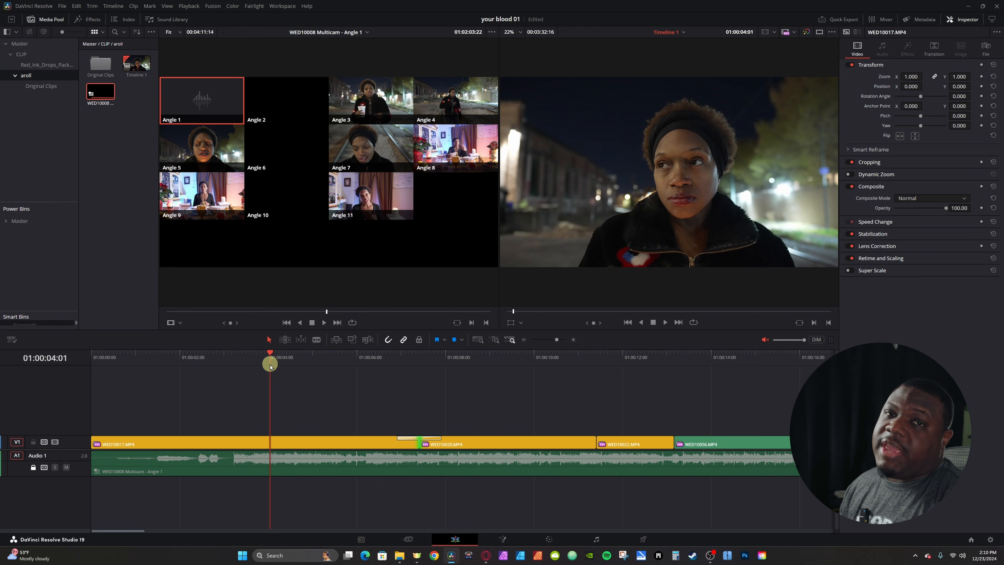
pyautogui.hotkey('shift', 'z')
pyautogui.click(565, 383)
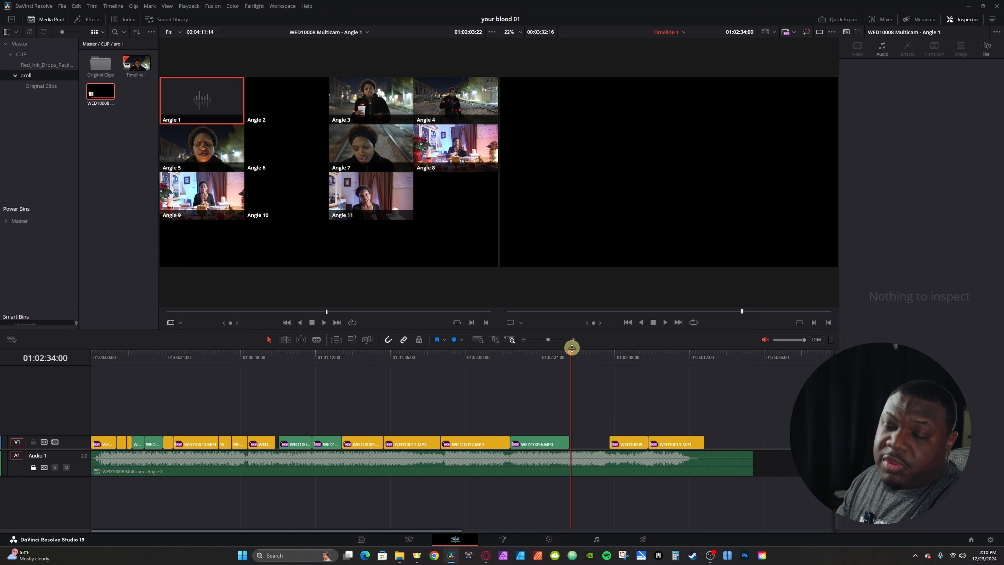
# Undo the multicam flattening and go to the Angle 2 segment around 01:02:39:08
pyautogui.moveTo(572, 356)
pyautogui.mouseDown()
pyautogui.moveTo(563, 369)
pyautogui.moveTo(587, 362)
pyautogui.mouseUp()
pyautogui.hotkey('ctrl', 'z')
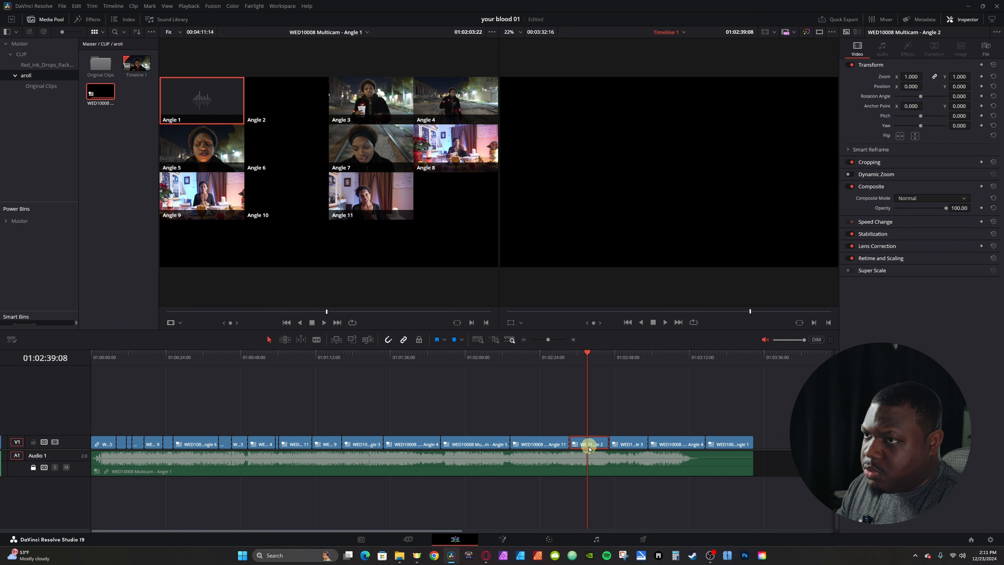
pyautogui.scroll(5, 593, 446)
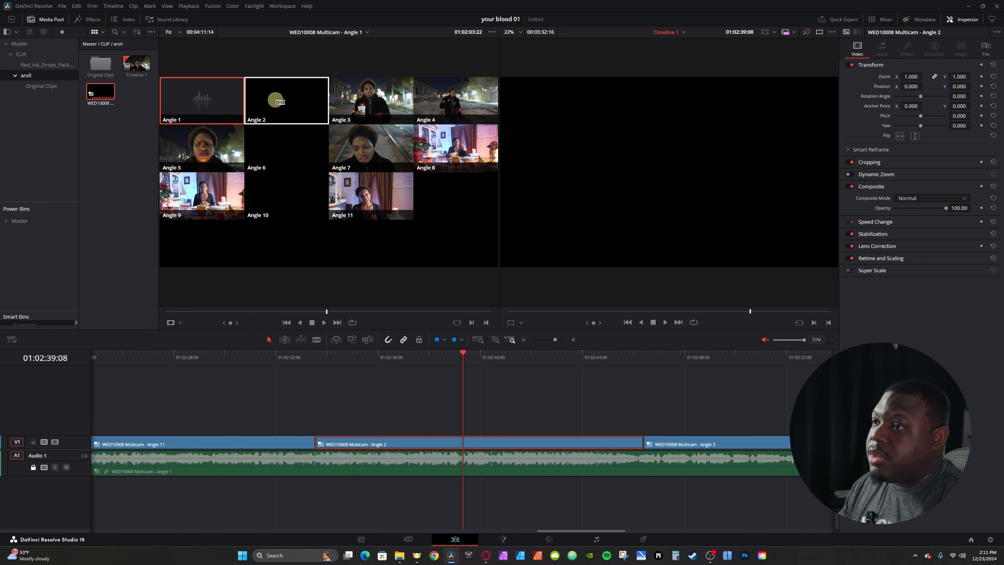
# Switch the empty Angle 2 segment to Angle 3 and check the picture around 01:02:43:07
pyautogui.click(354, 103)
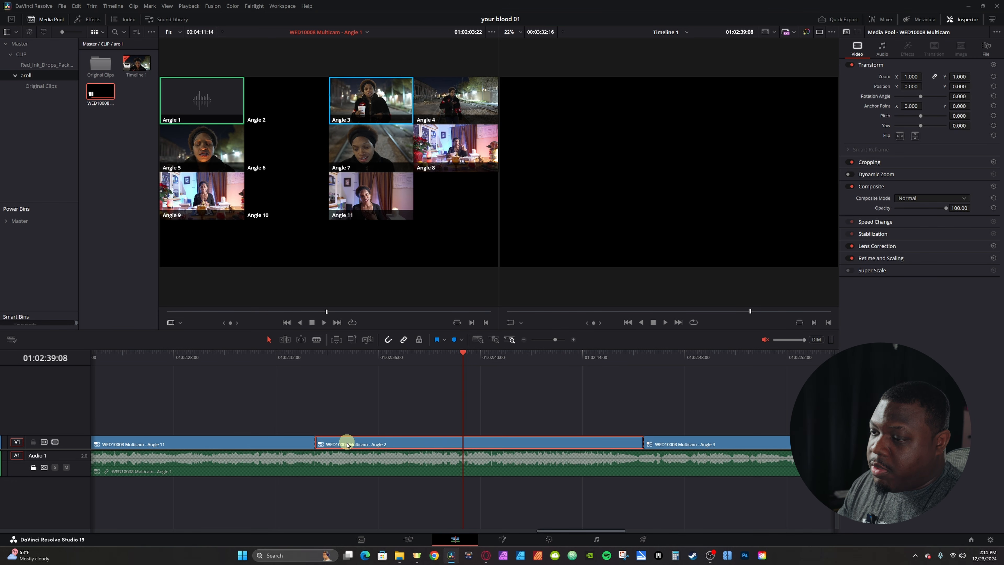
pyautogui.rightClick(347, 444)
pyautogui.moveTo(408, 436)
pyautogui.click(507, 451)
pyautogui.moveTo(299, 358); pyautogui.dragTo(564, 356)
# Switch the multicam angle of the segment under 01:02:43:07 to Angle 7
pyautogui.rightClick(441, 445)
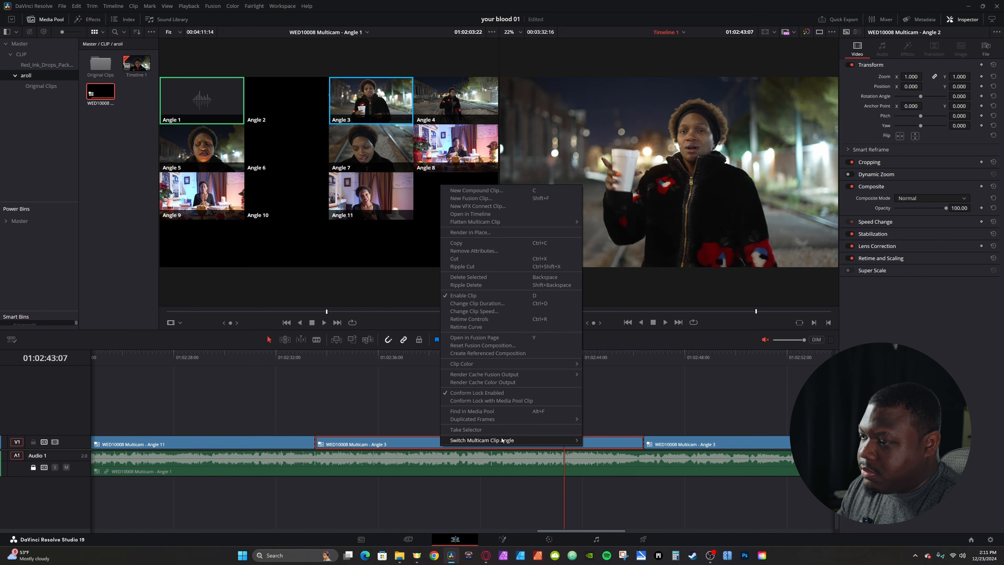
pyautogui.moveTo(502, 440)
pyautogui.click(618, 490)
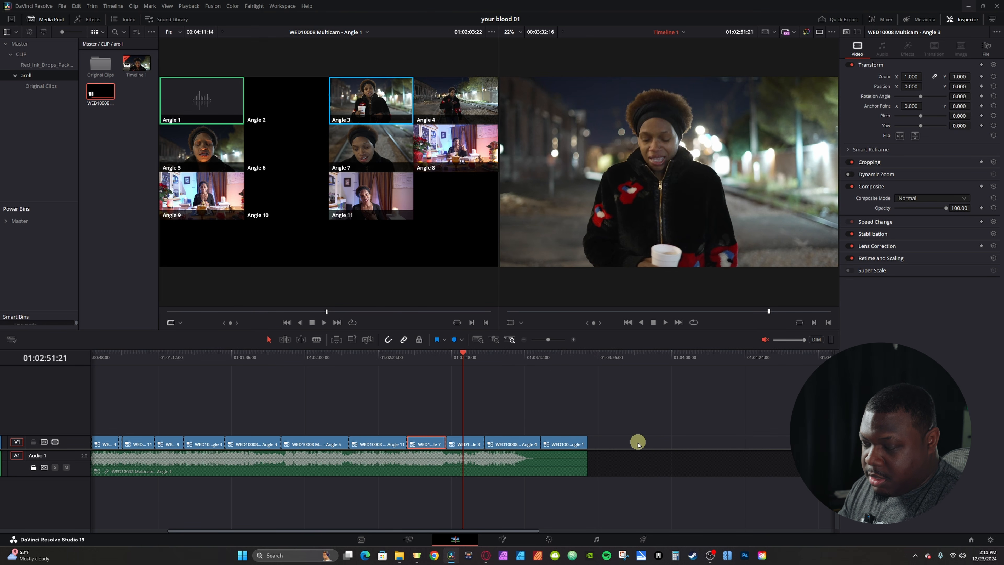
# Select everything on the timeline and flatten all the multicam segments into their source clips
pyautogui.hotkey('ctrl', 'a')
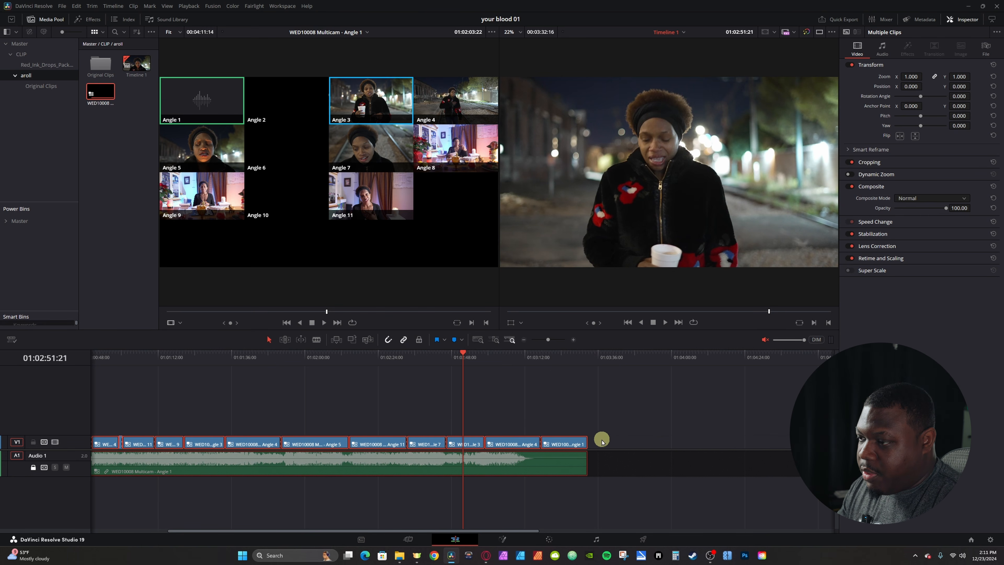
pyautogui.rightClick(574, 442)
pyautogui.moveTo(622, 204)
pyautogui.click(743, 202)
pyautogui.click(448, 411)
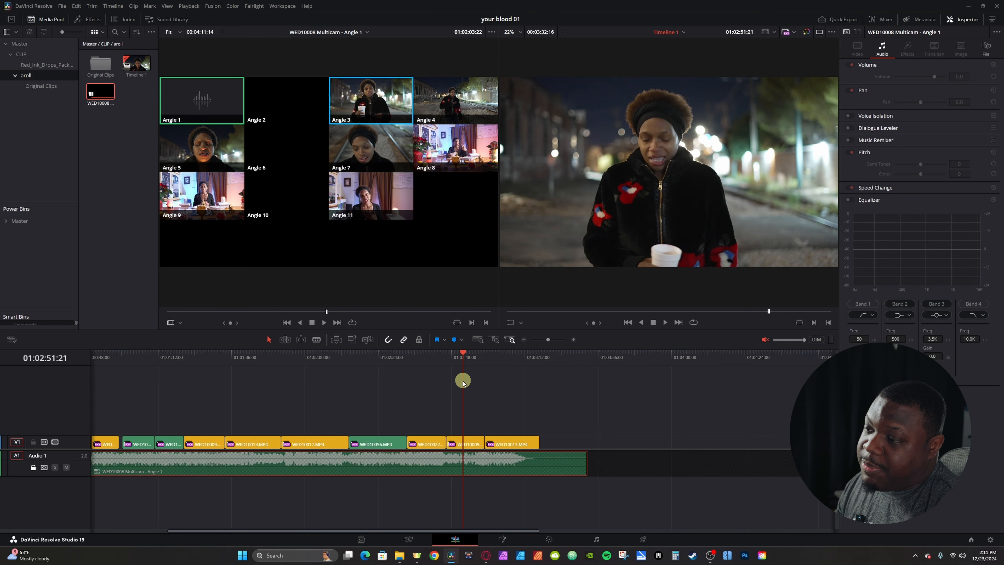
# Go to the timeline start, switch to the Color page and show only clips with the Yellow clip color
pyautogui.press('Home')
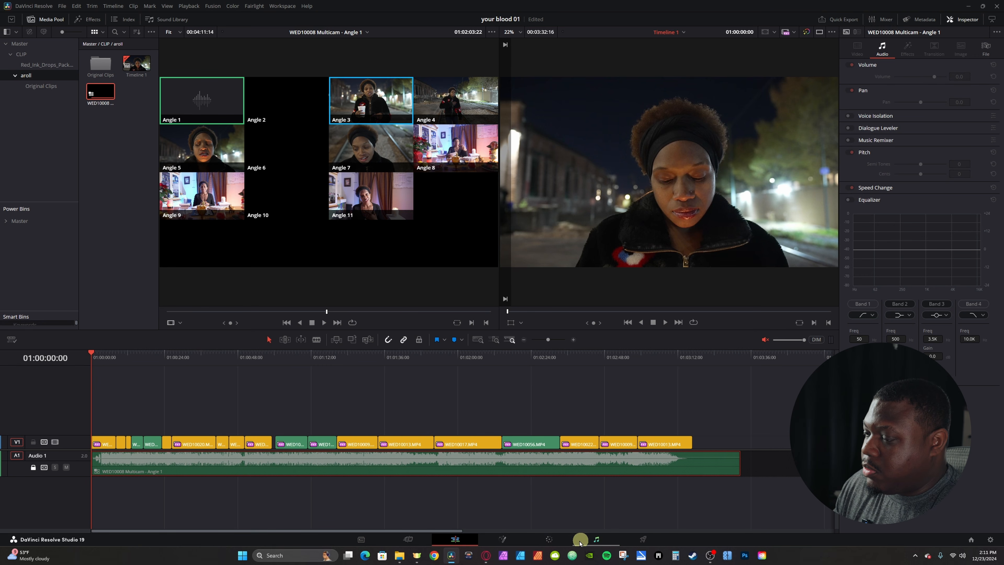
pyautogui.click(549, 539)
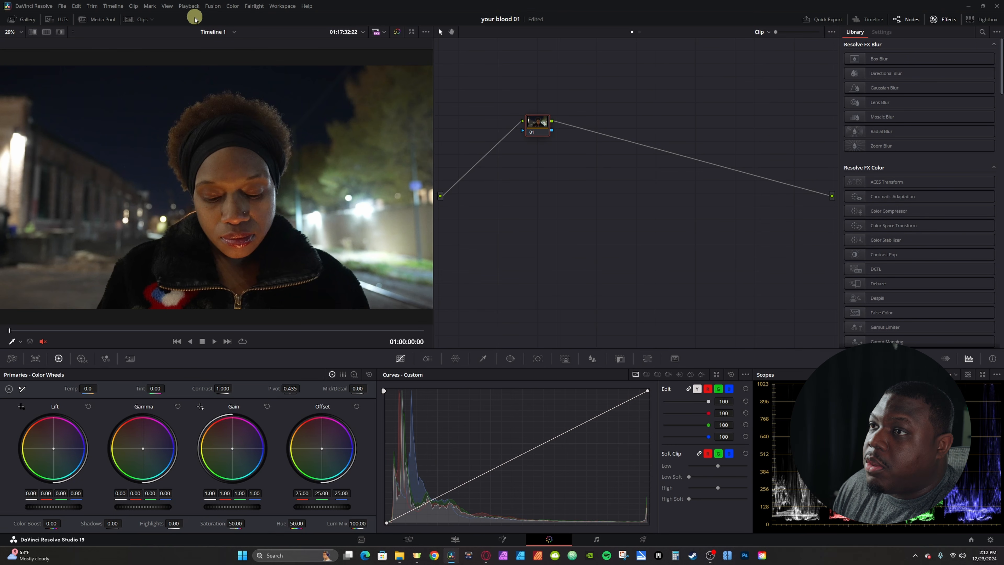
pyautogui.click(139, 19)
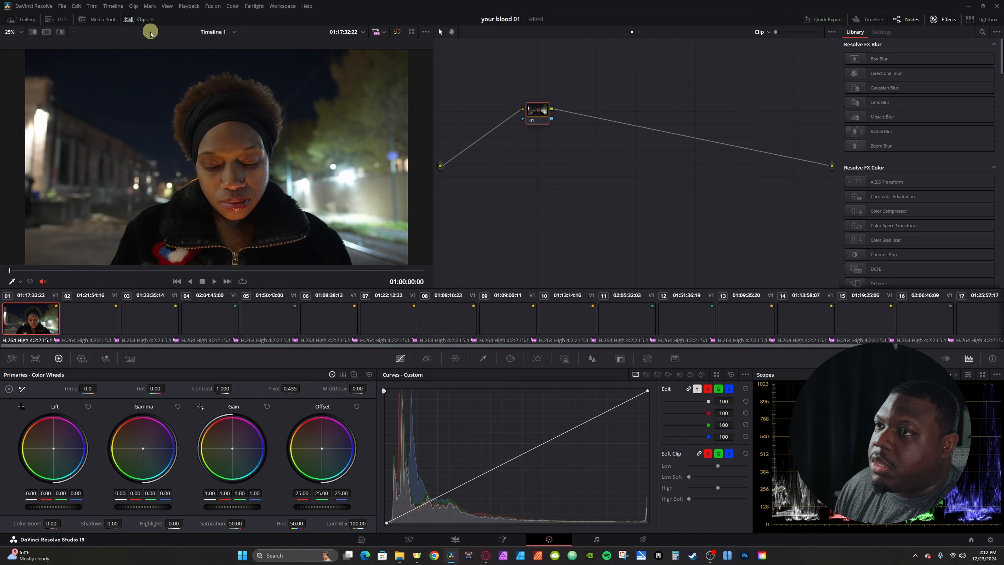
pyautogui.click(152, 20)
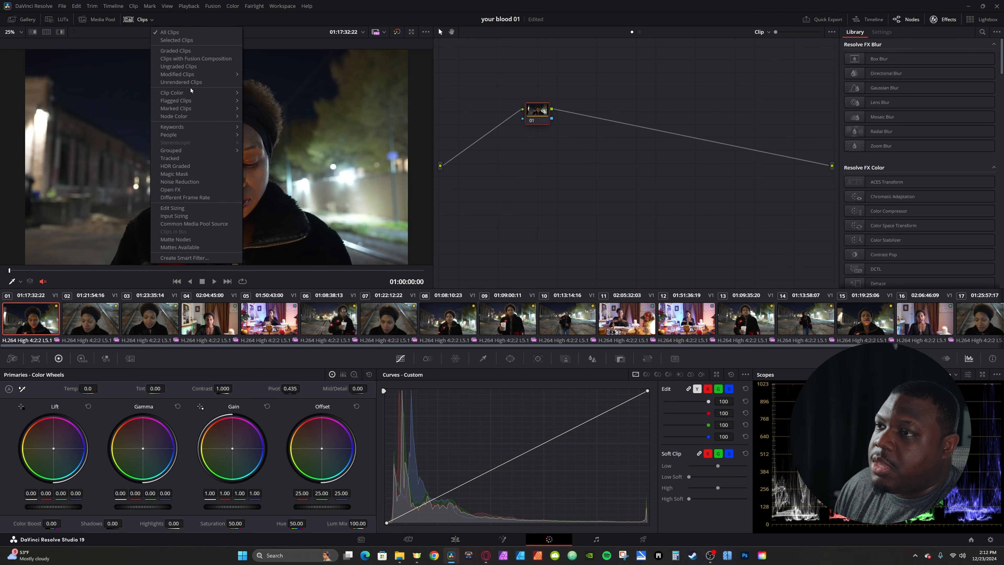
pyautogui.moveTo(190, 91)
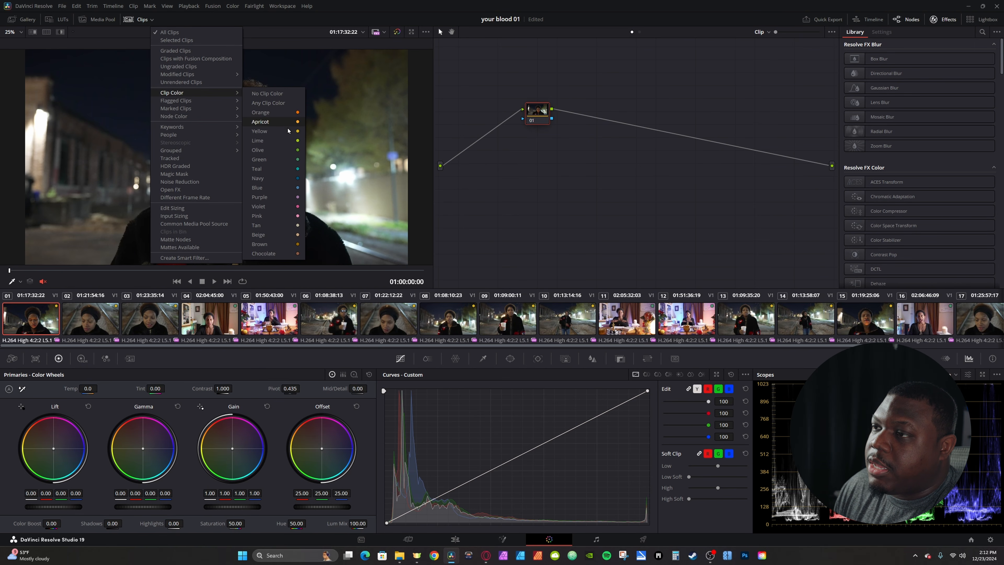
pyautogui.click(278, 132)
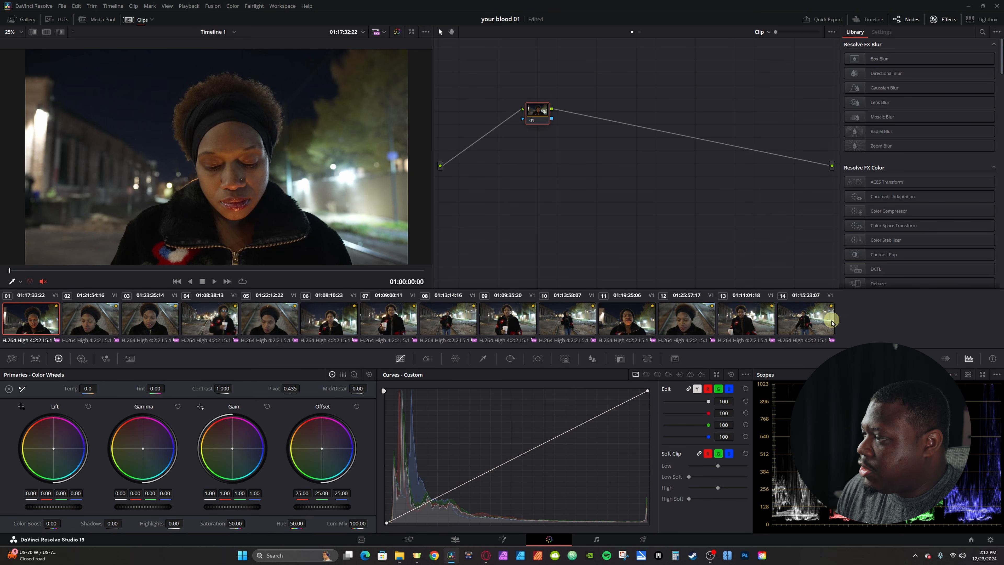
# Add all the filtered yellow clips into a new group named Group 1
pyautogui.keyDown('shift'); pyautogui.click(809, 321); pyautogui.keyUp('shift')
pyautogui.rightClick(809, 321)
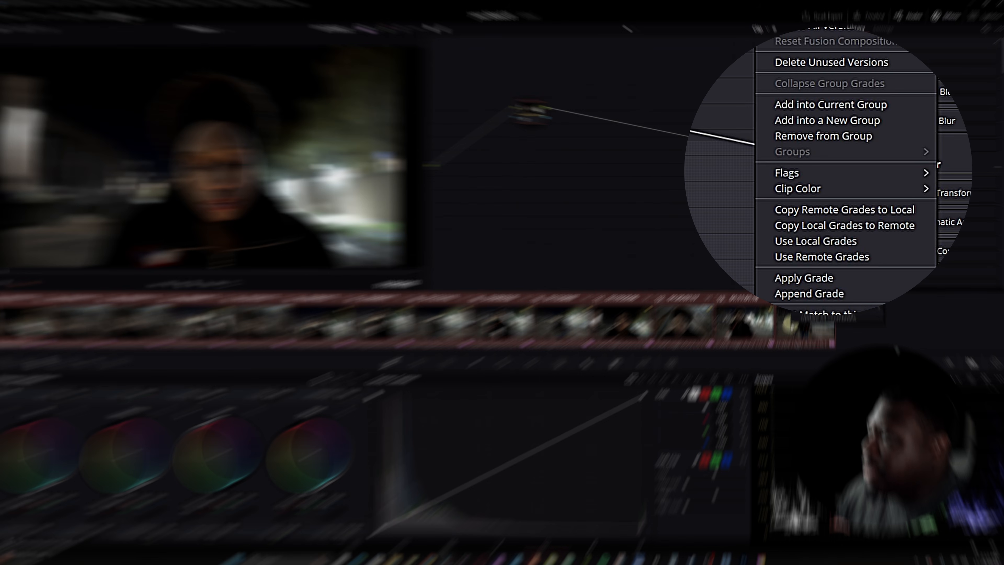
pyautogui.click(829, 126)
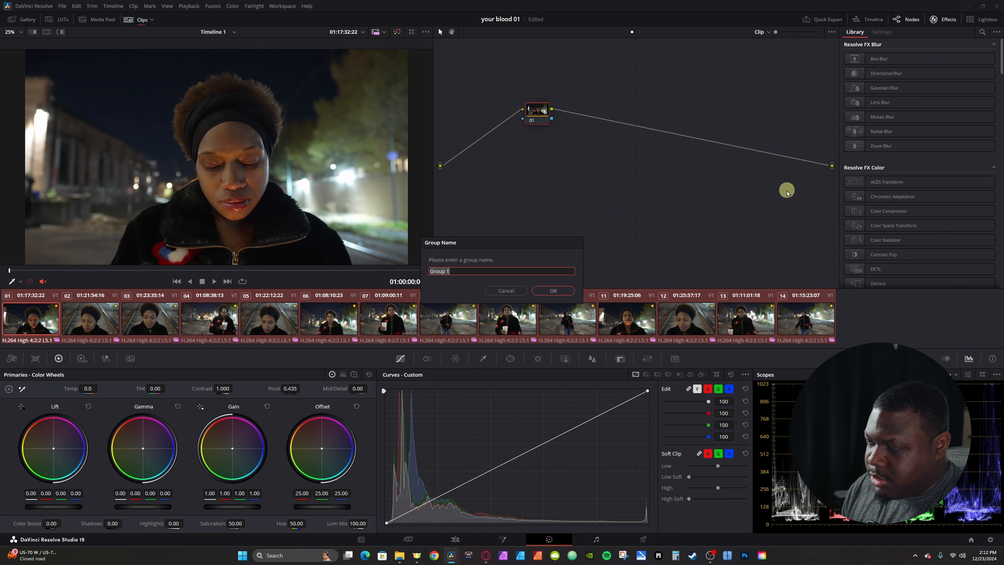
pyautogui.click(571, 291)
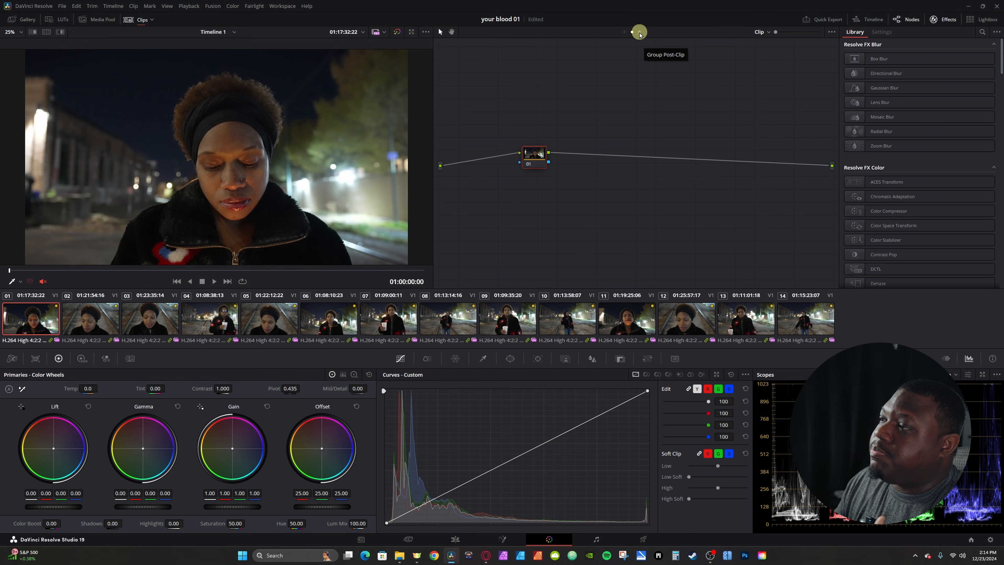
# Apply the default tree PowerGrade at Group Post-Clip level and delete its final Color Space Transform node
pyautogui.click(639, 32)
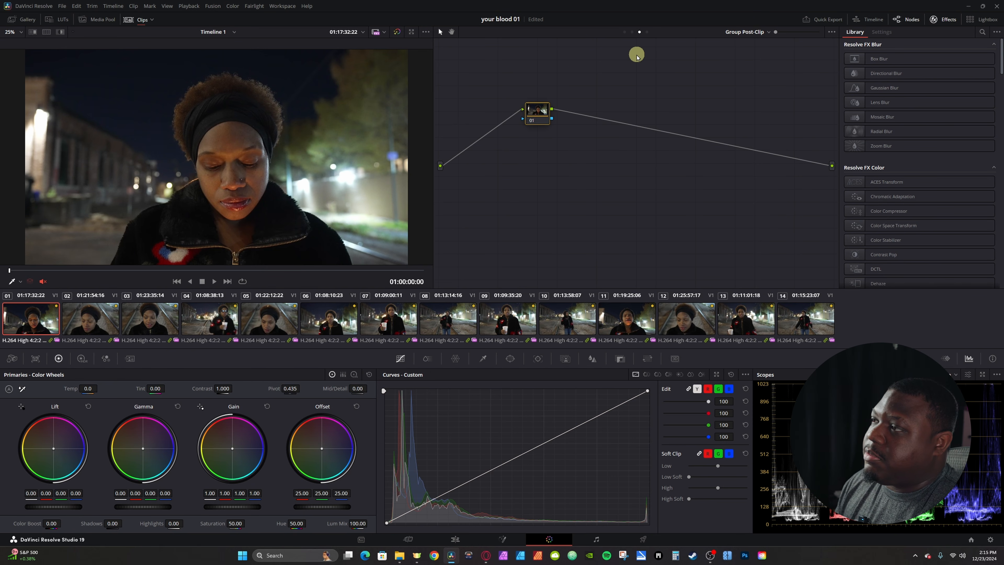
pyautogui.click(27, 19)
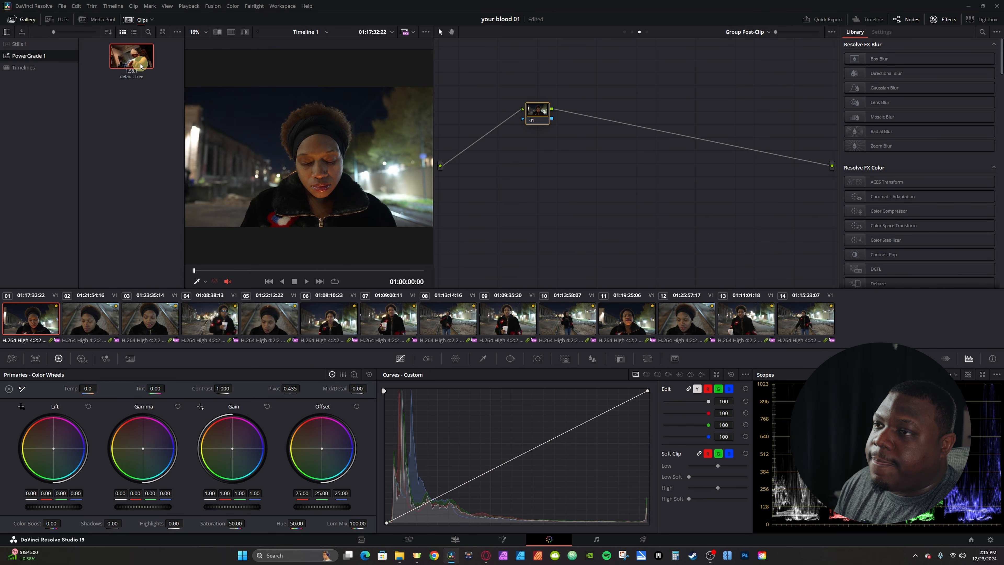
pyautogui.moveTo(141, 67); pyautogui.dragTo(538, 154)
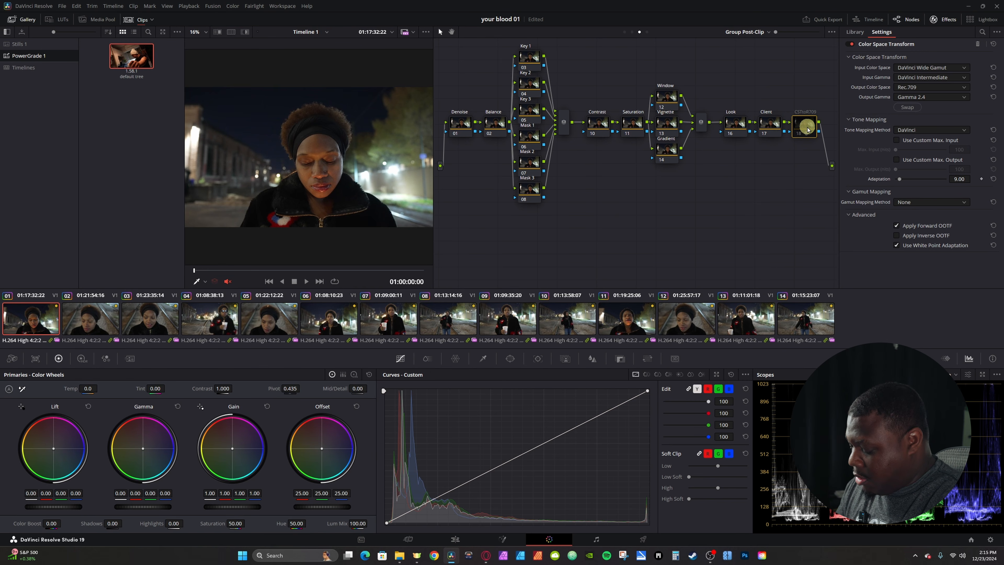
pyautogui.press('Delete')
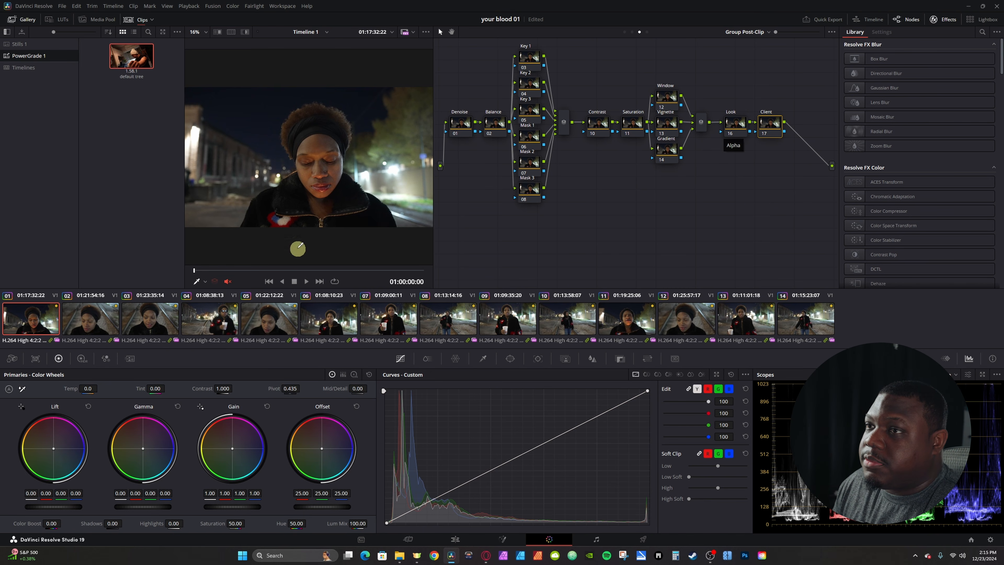
# Apply the Orange_Teal (4) LUT to the Look node of the Group Post-Clip grade
pyautogui.click(57, 19)
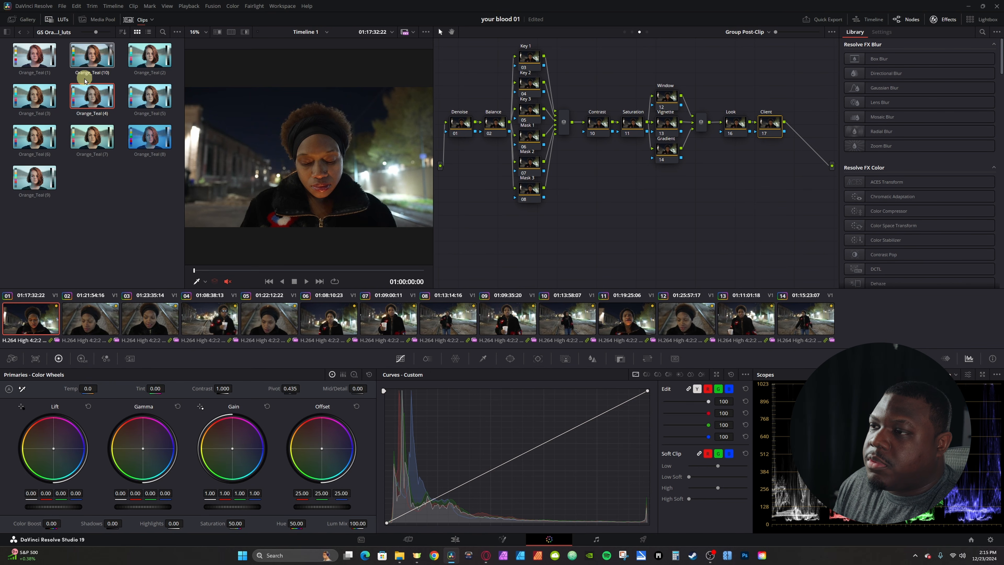
pyautogui.click(735, 123)
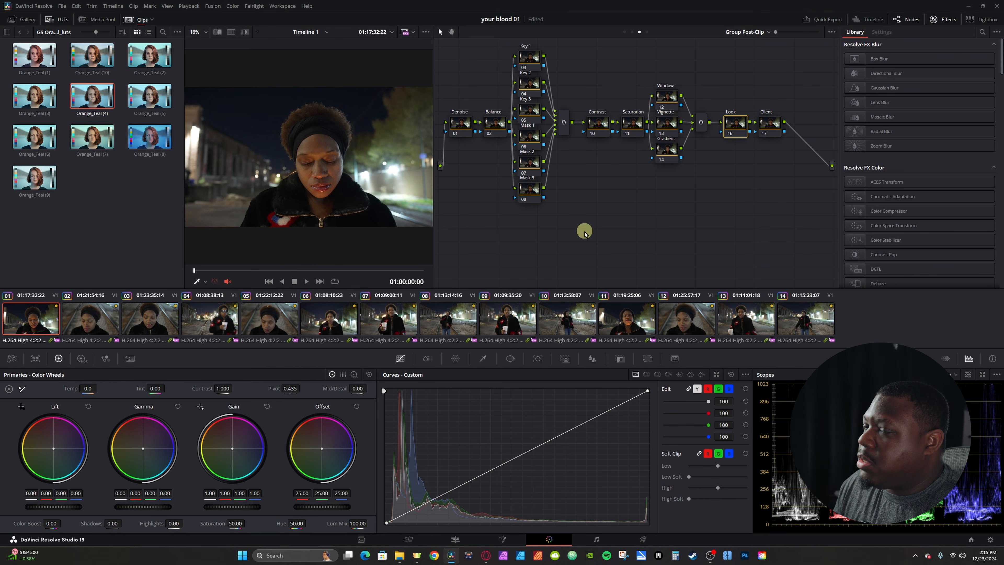
pyautogui.doubleClick(90, 103)
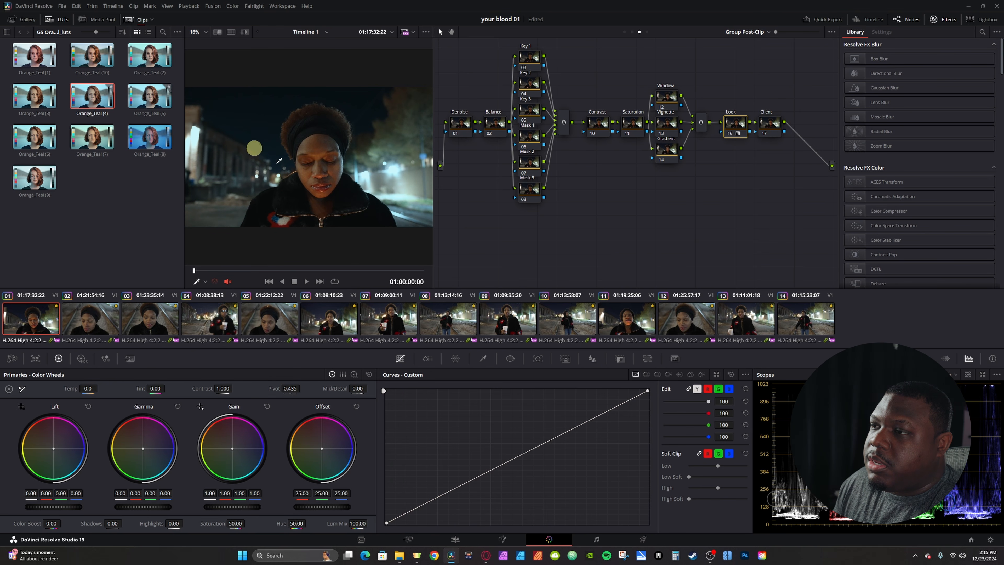
pyautogui.click(66, 22)
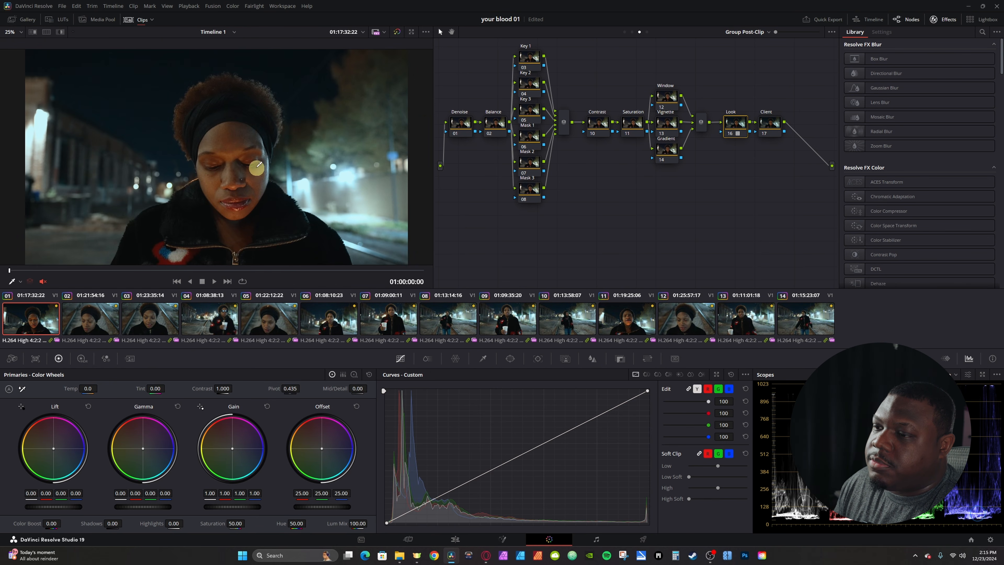
# Examine the group look on the individual clips in the group, comparing the first eight shots
pyautogui.click(98, 324)
pyautogui.click(153, 320)
pyautogui.click(205, 321)
pyautogui.click(279, 323)
pyautogui.click(338, 321)
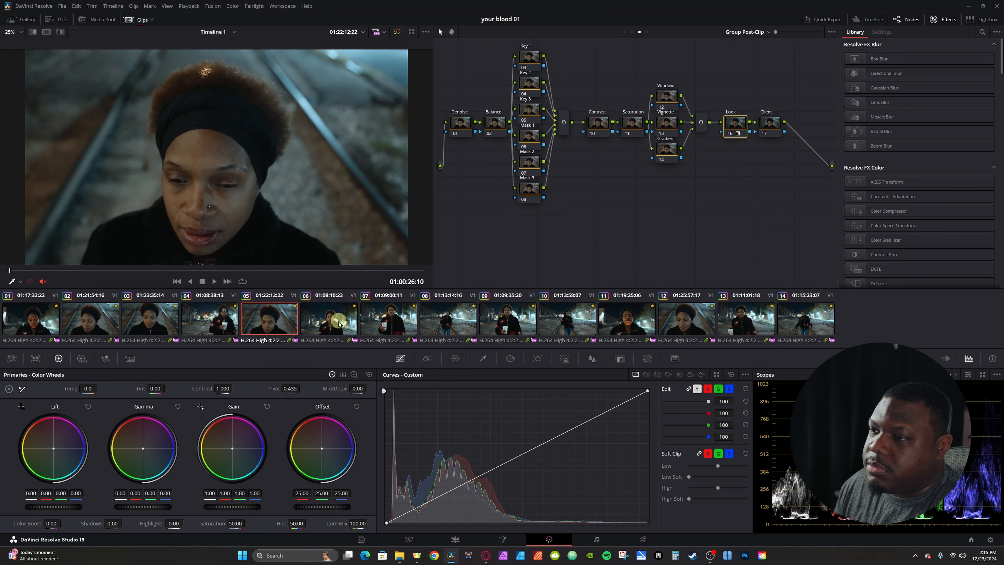
pyautogui.click(388, 320)
pyautogui.click(453, 322)
pyautogui.press('Home')
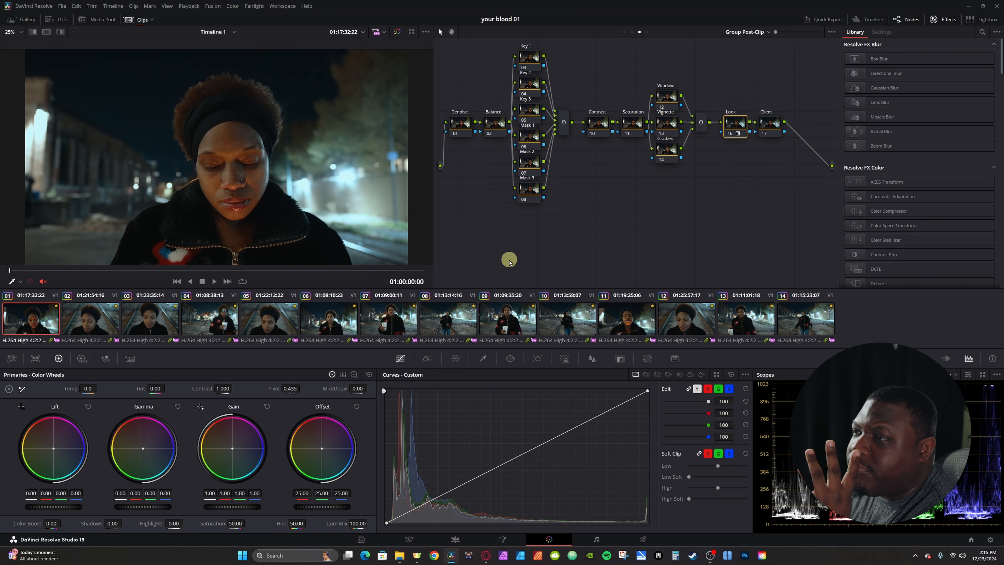
pyautogui.click(76, 318)
pyautogui.click(381, 330)
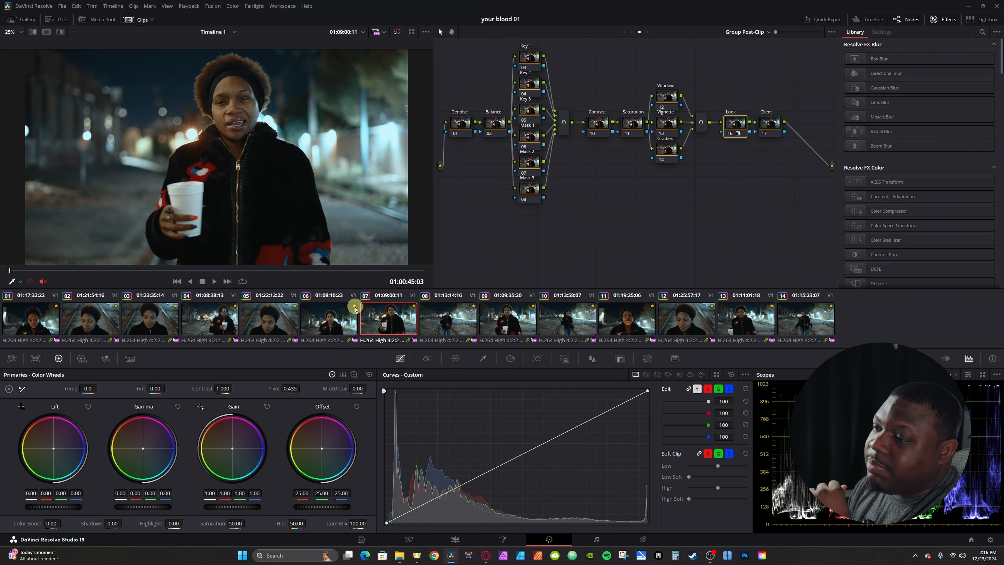
# On clip 06's clip-level node, enable editable splines and lower the custom curve's white point with a smooth highlight rolloff
pyautogui.click(313, 321)
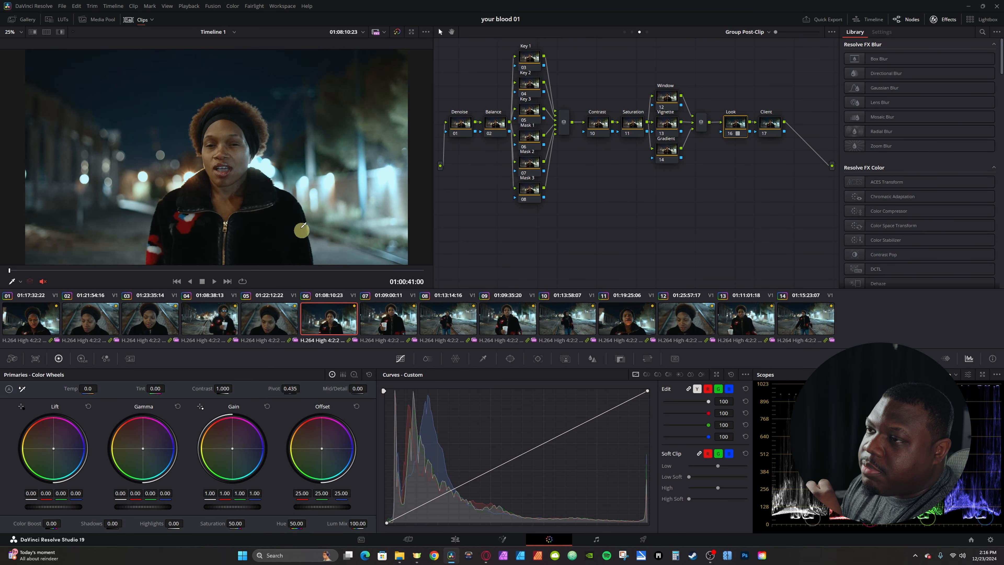
pyautogui.click(631, 32)
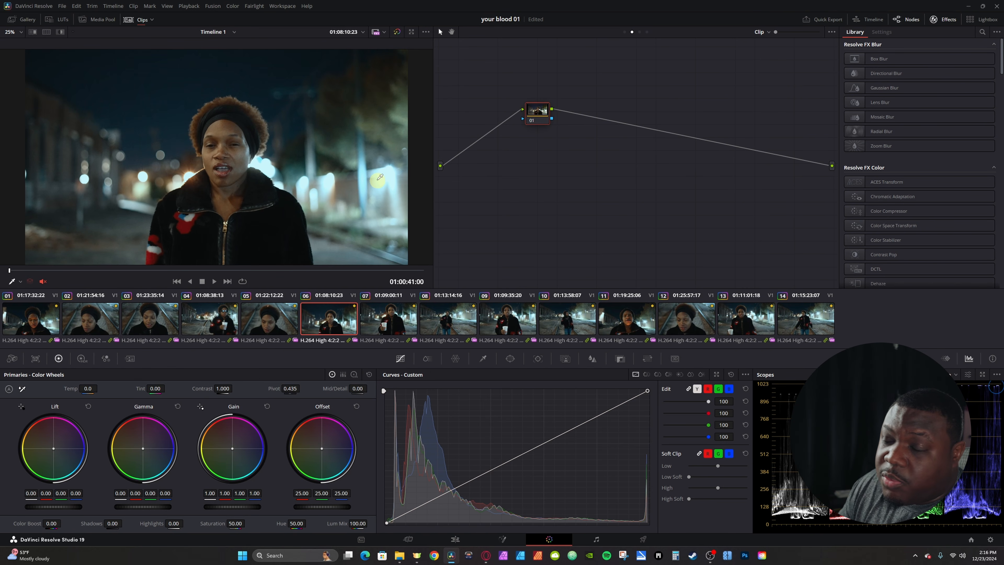
pyautogui.click(746, 375)
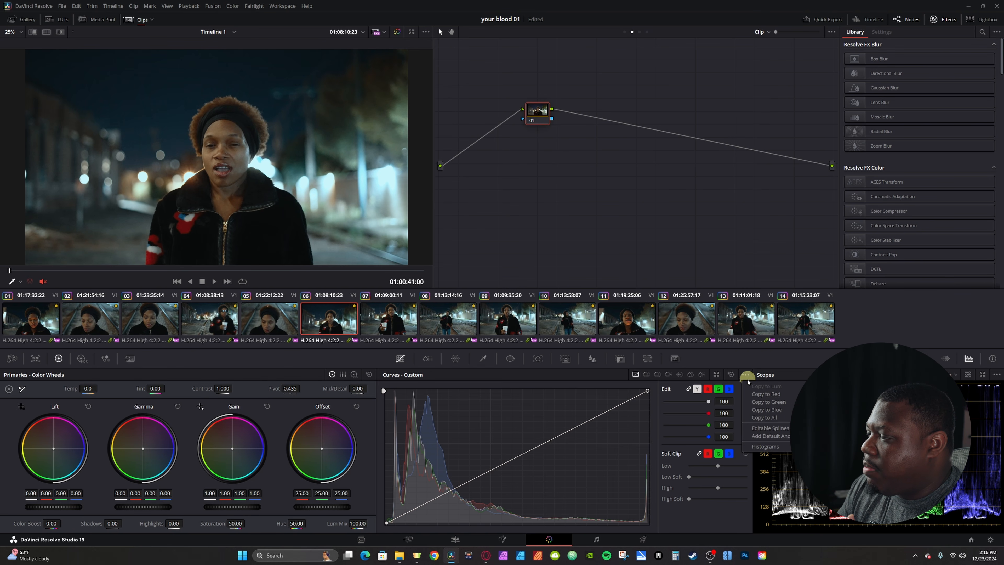
pyautogui.click(760, 430)
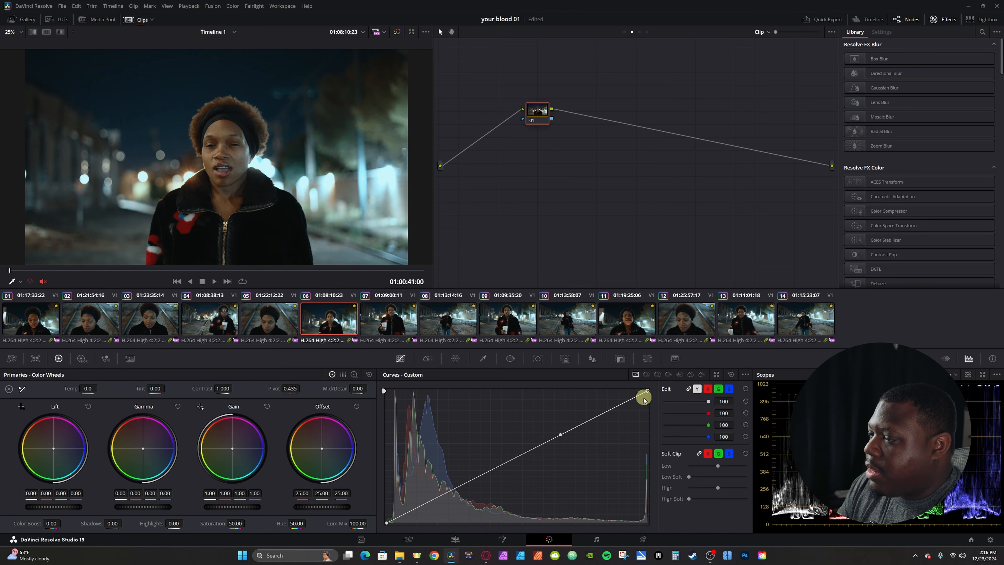
pyautogui.moveTo(648, 391); pyautogui.dragTo(647, 407)
pyautogui.moveTo(561, 452); pyautogui.dragTo(595, 416)
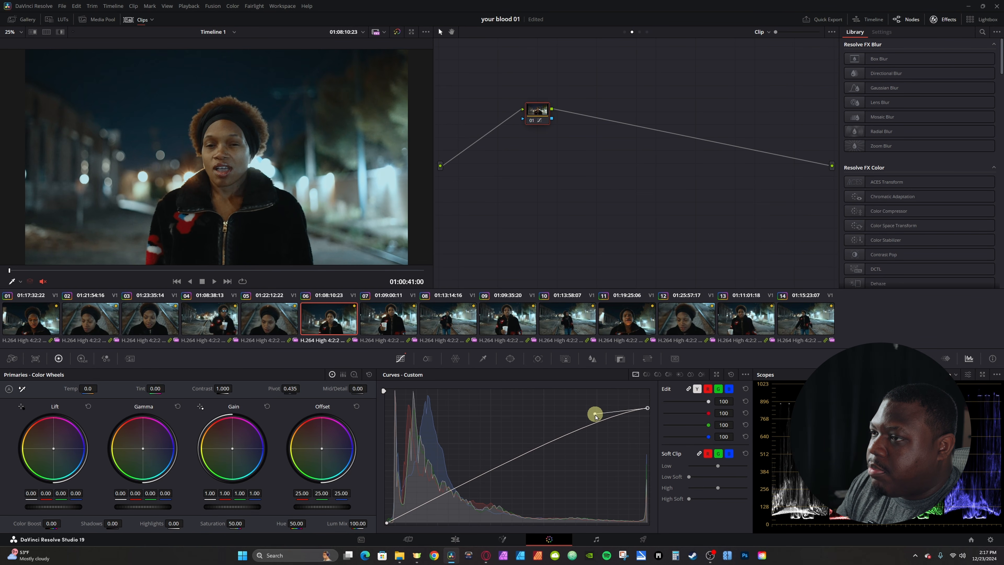
pyautogui.click(387, 523)
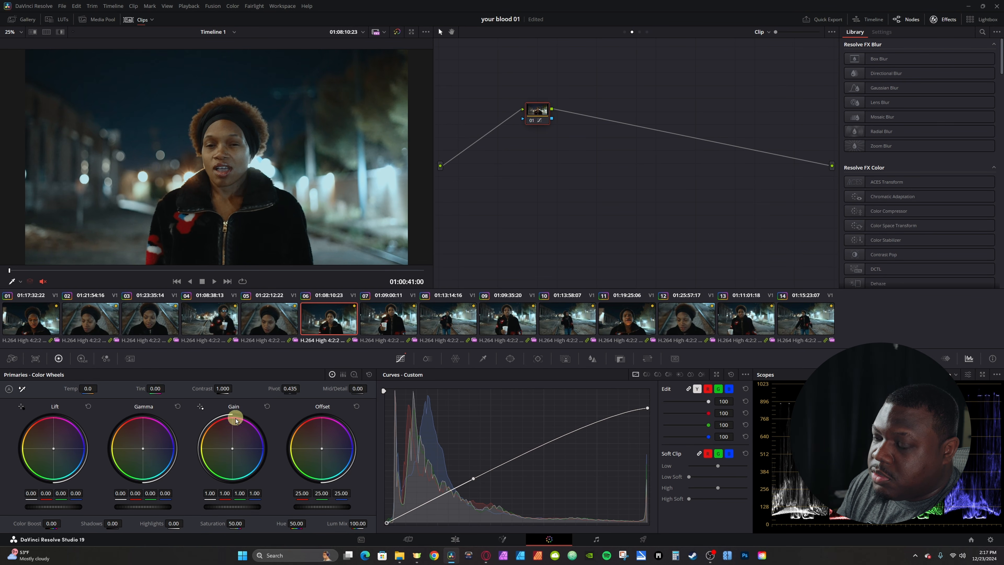
# Set clip 06's Highlights to -27.50 and save the project
pyautogui.moveTo(173, 522); pyautogui.dragTo(170, 524)
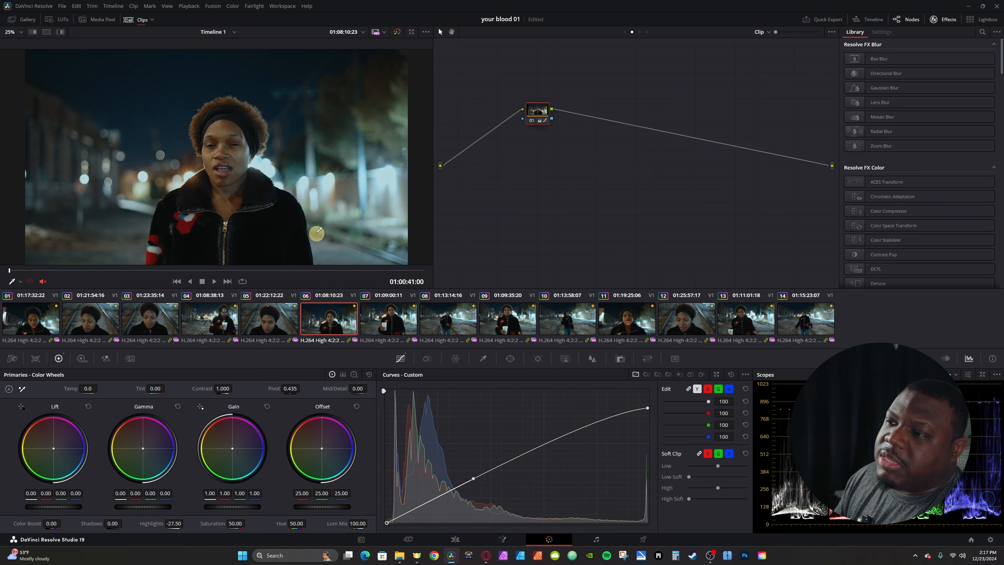
pyautogui.hotkey('ctrl', 's')
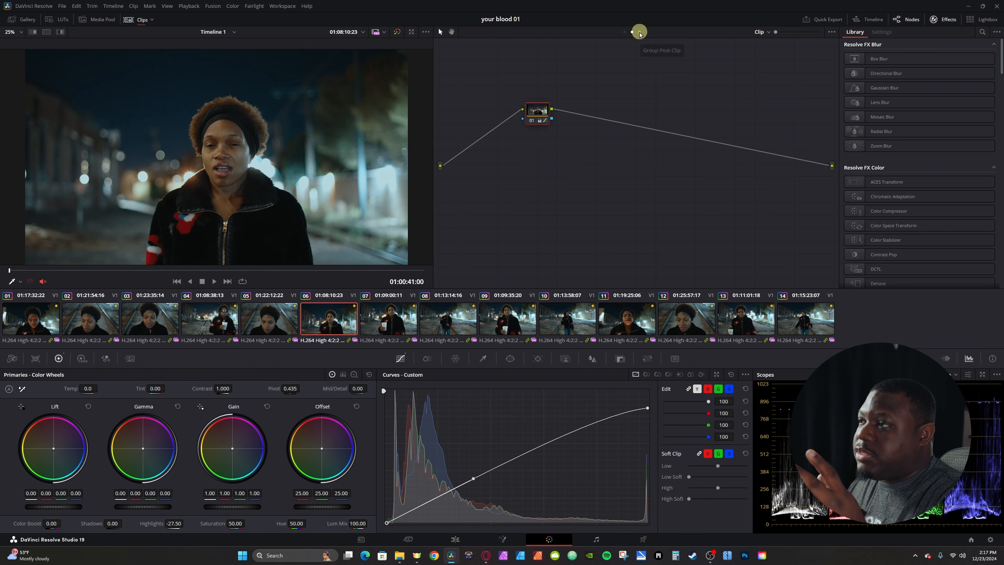
# Change the clip filter by clip color so only the green clips are shown, with the yellow ones excluded
pyautogui.click(639, 33)
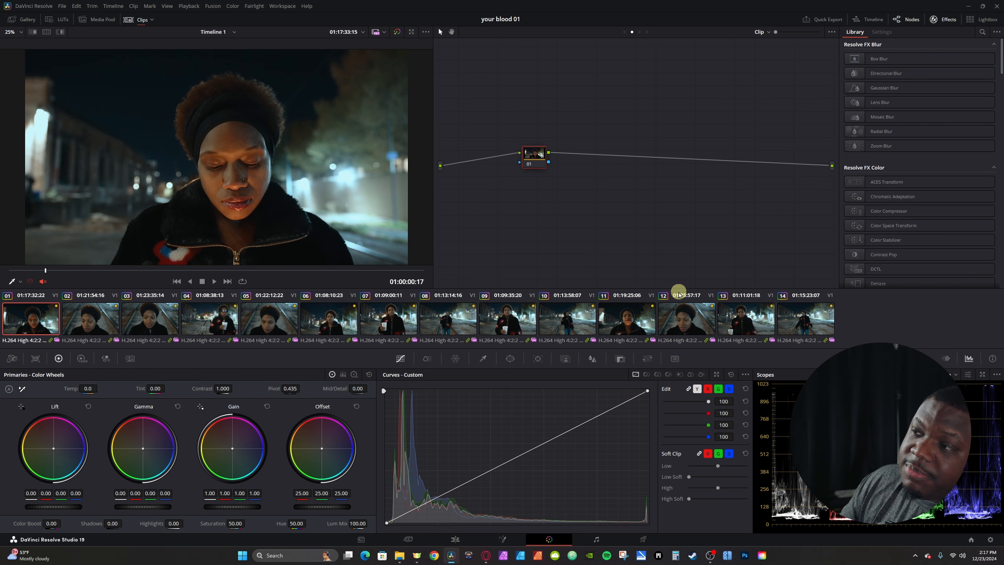
pyautogui.click(152, 20)
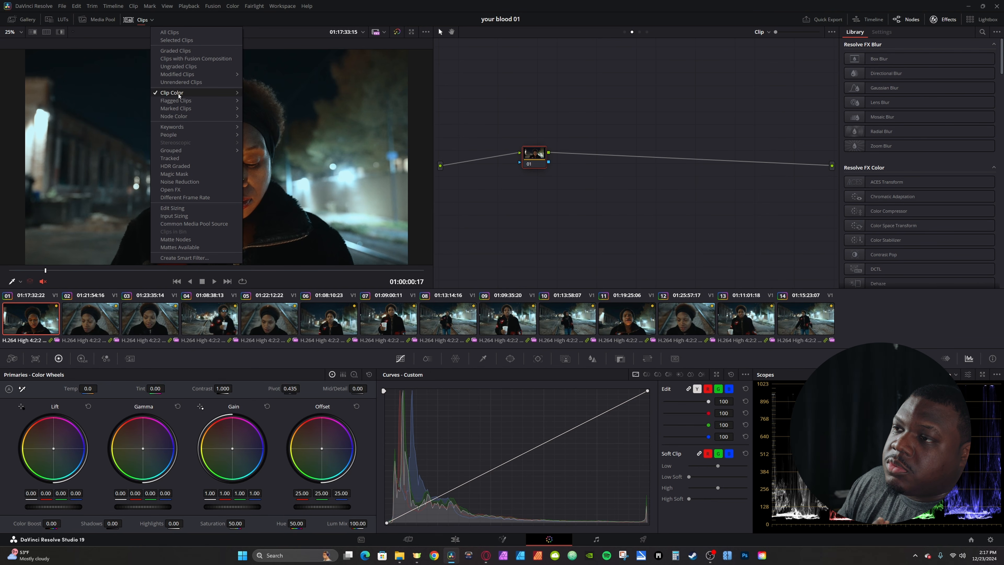
pyautogui.moveTo(178, 93)
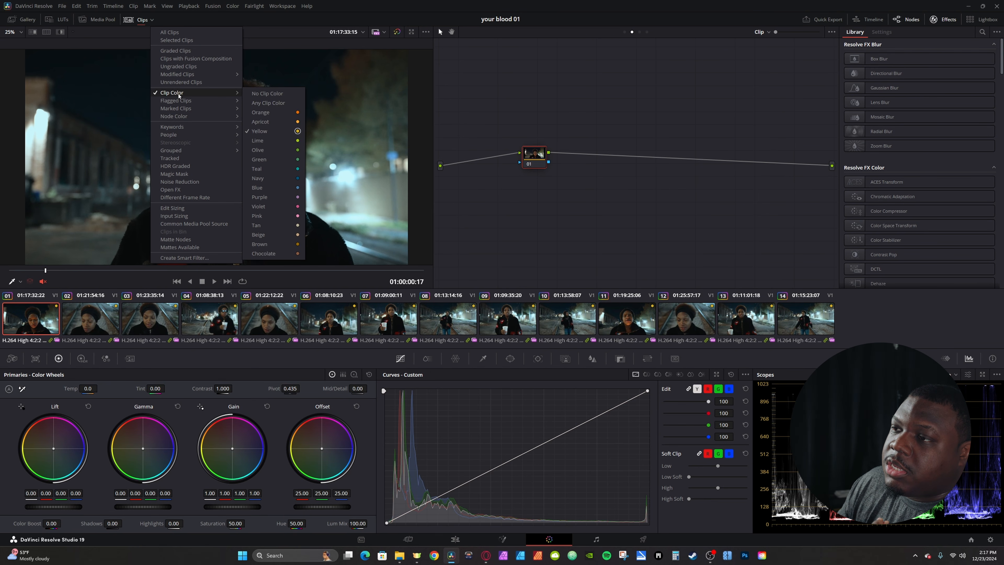
pyautogui.click(287, 160)
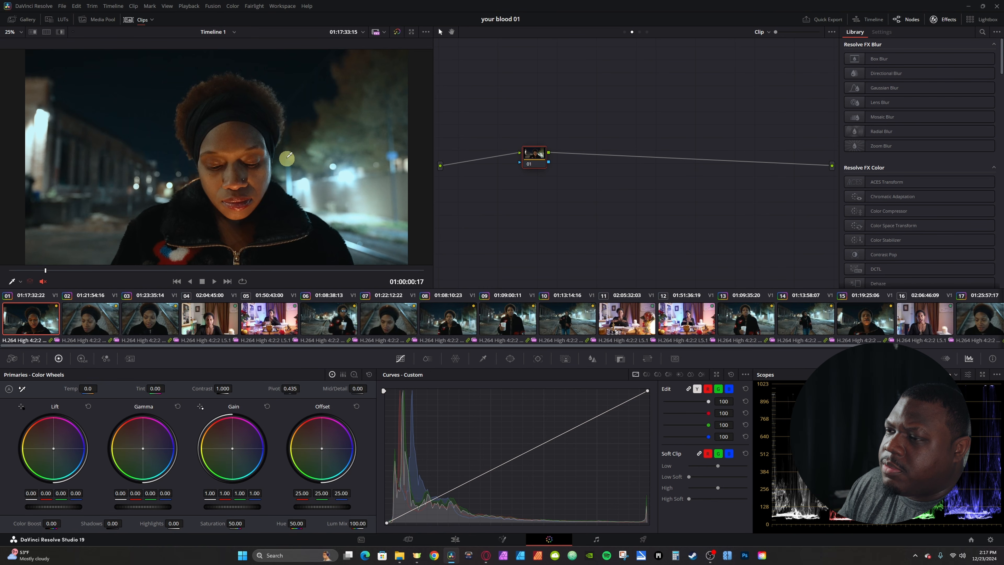
pyautogui.click(152, 21)
pyautogui.moveTo(186, 95)
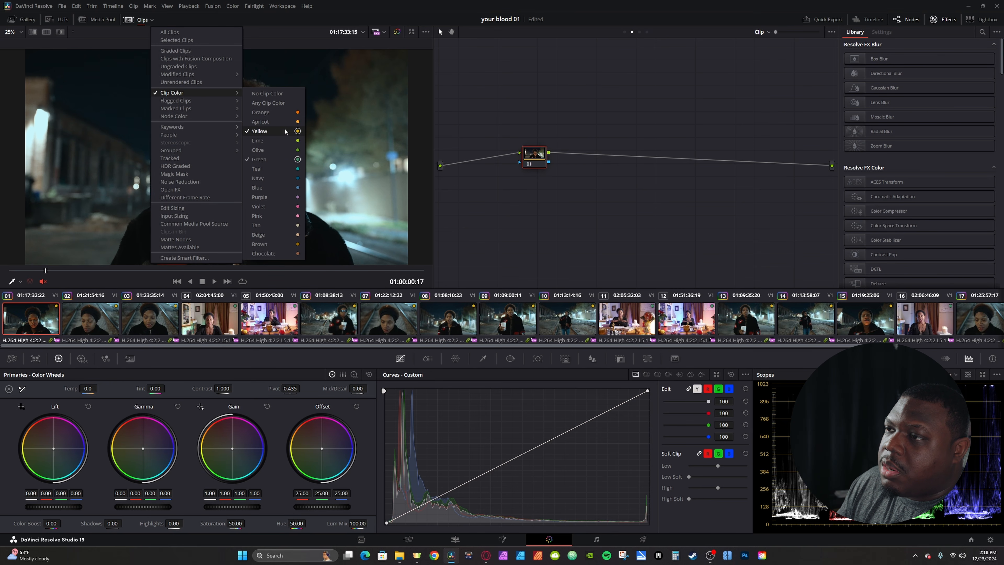
pyautogui.click(276, 131)
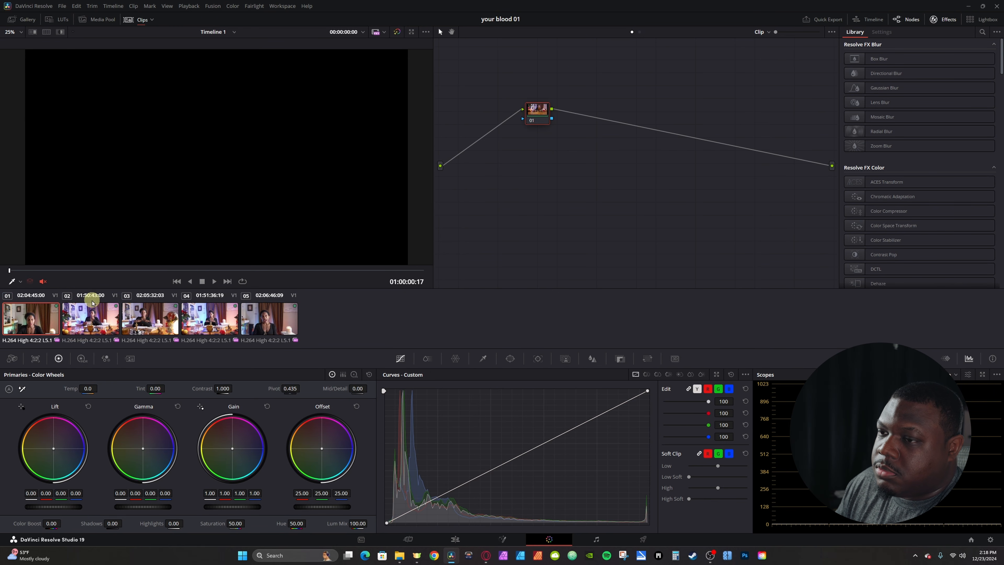
# Select all five green indoor clips, 01 to 05, and add them into a new group
pyautogui.click(75, 319)
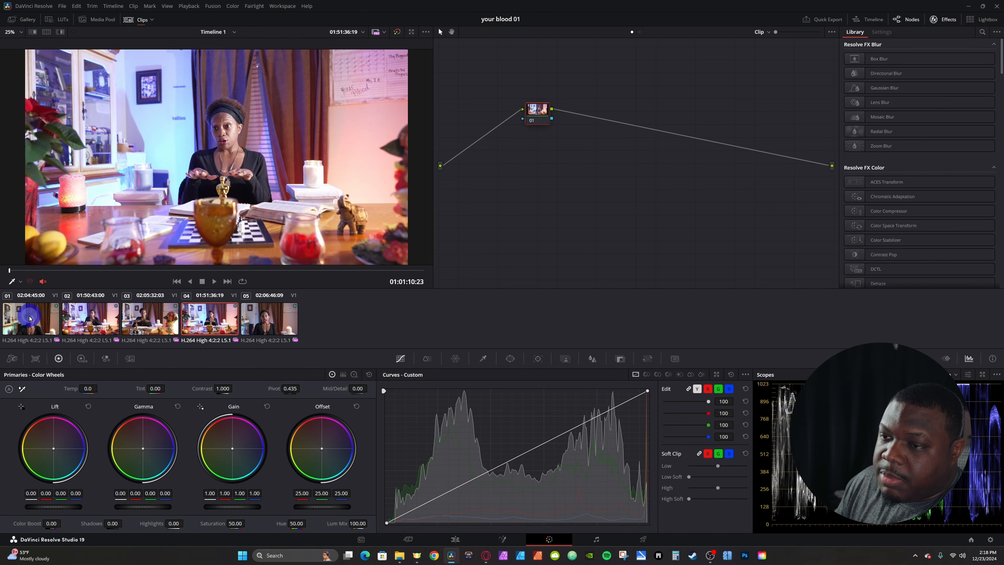
pyautogui.click(28, 316)
pyautogui.keyDown('shift'); pyautogui.click(262, 320); pyautogui.keyUp('shift')
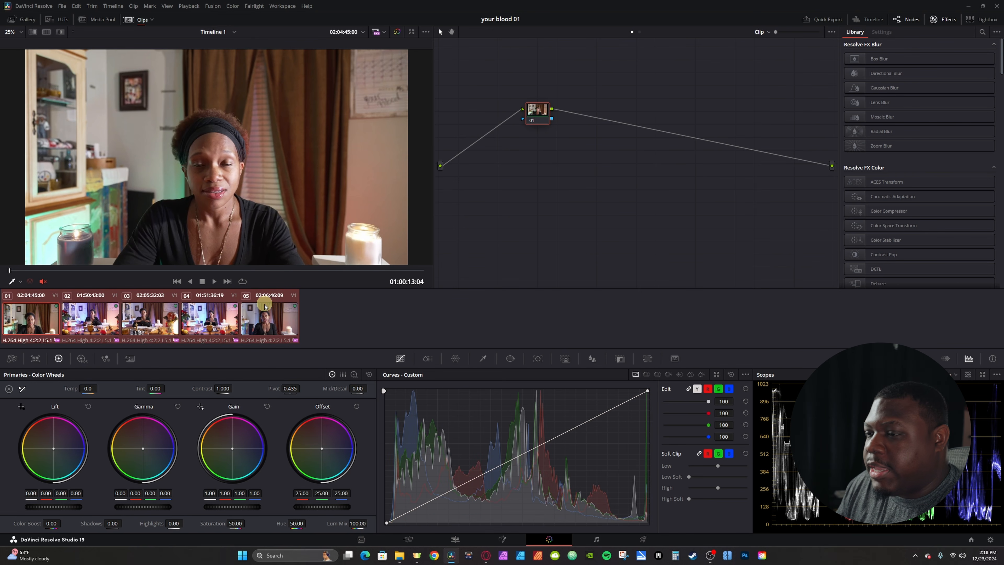
pyautogui.rightClick(263, 325)
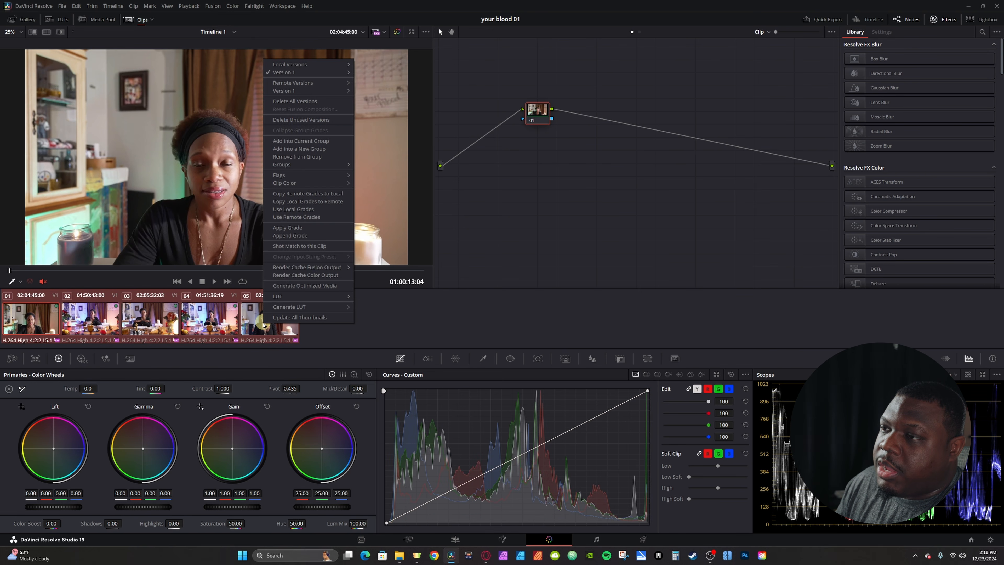
pyautogui.click(319, 151)
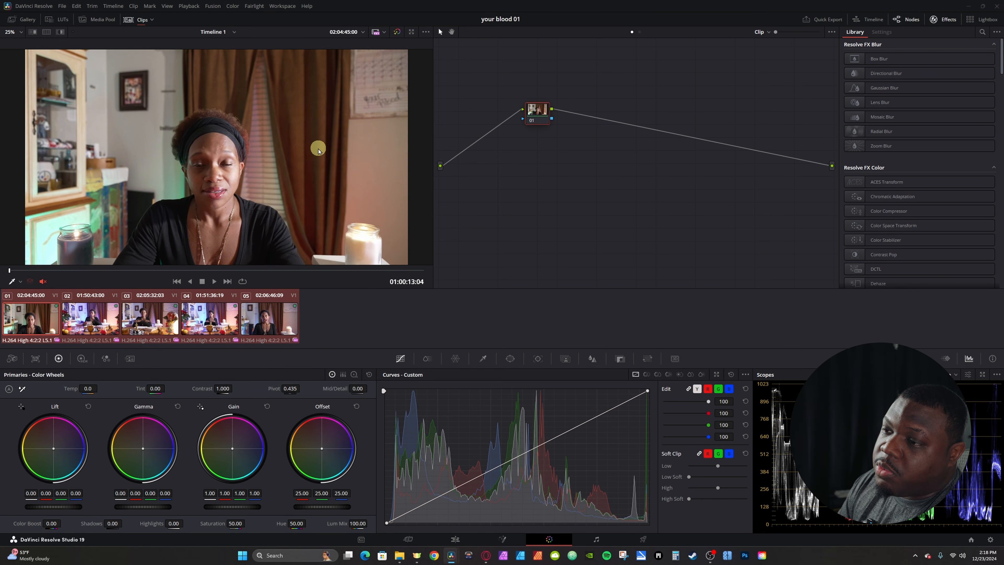
pyautogui.click(555, 291)
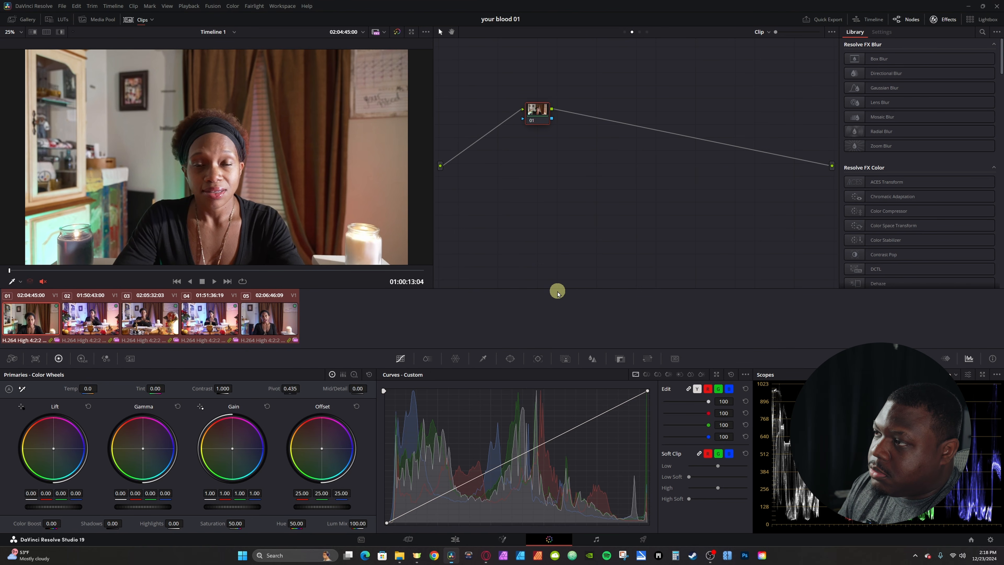
# Apply the "default tree" PowerGrade to the Group Post-Clip grade and delete its Color Space Transform converter node
pyautogui.click(639, 32)
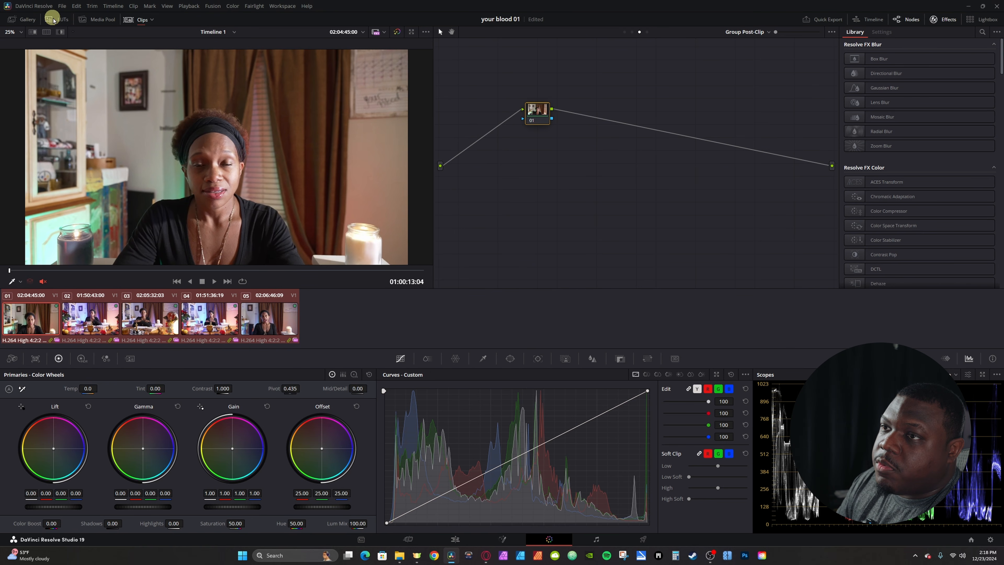
pyautogui.click(23, 20)
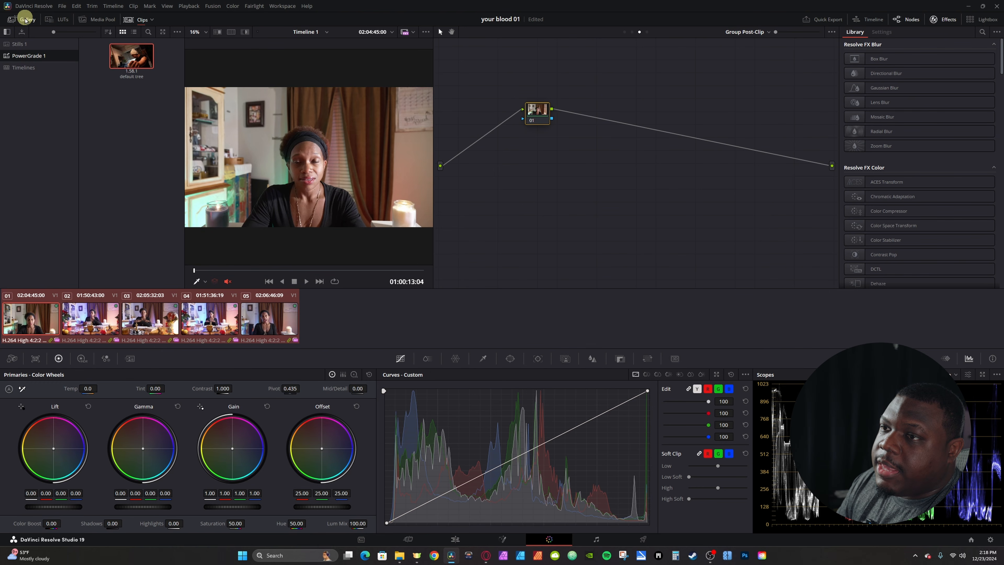
pyautogui.moveTo(151, 66); pyautogui.dragTo(630, 182)
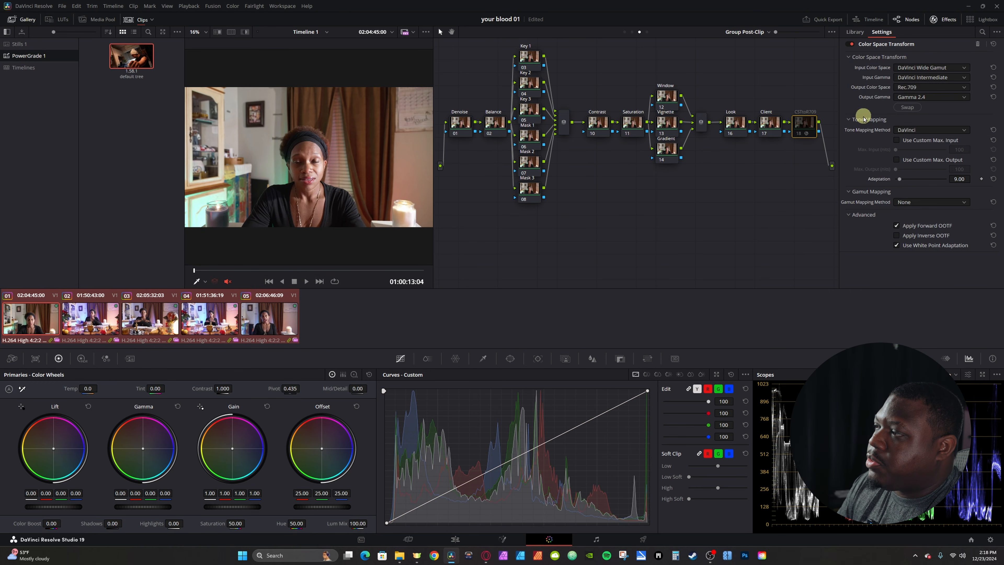
pyautogui.press('Delete')
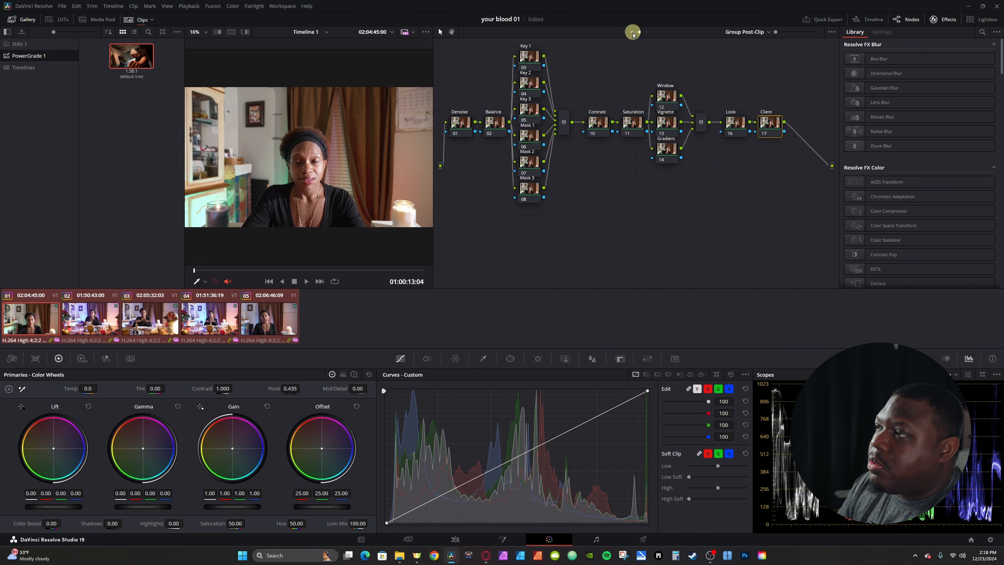
pyautogui.click(31, 19)
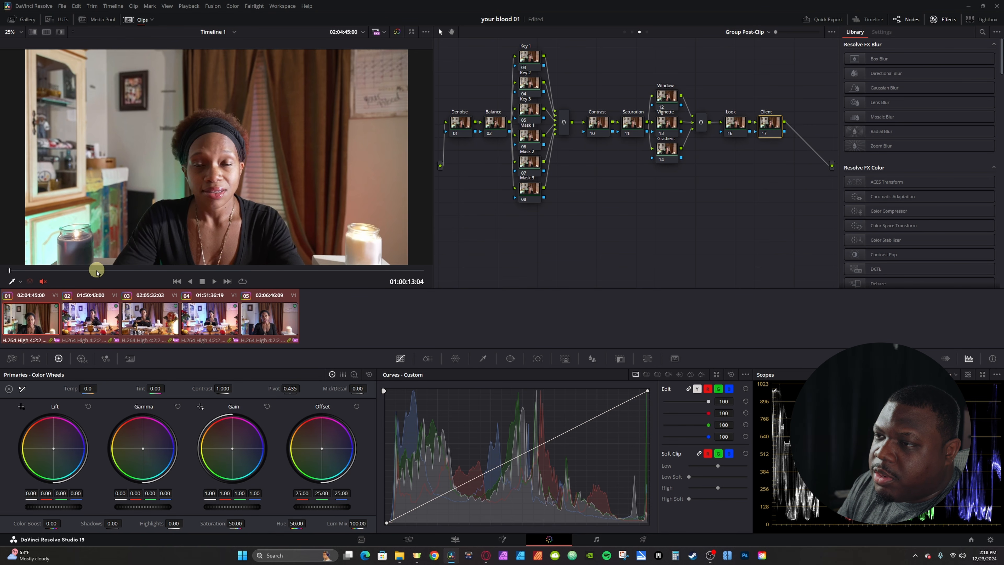
# Examine the ungraded indoor shots in the group, comparing clips 02, 03, 05 and 04
pyautogui.click(158, 272)
pyautogui.click(110, 317)
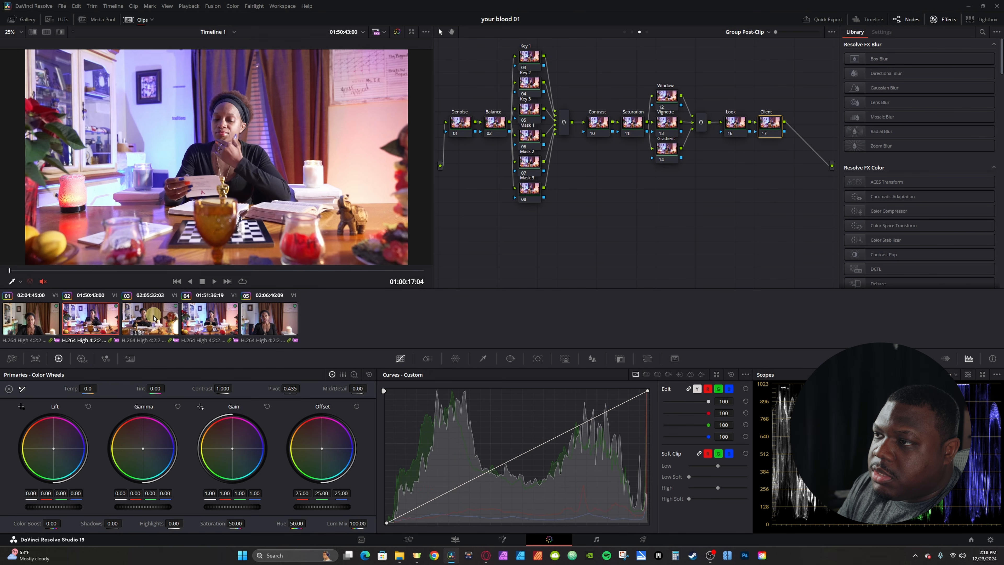
pyautogui.click(164, 323)
pyautogui.click(110, 323)
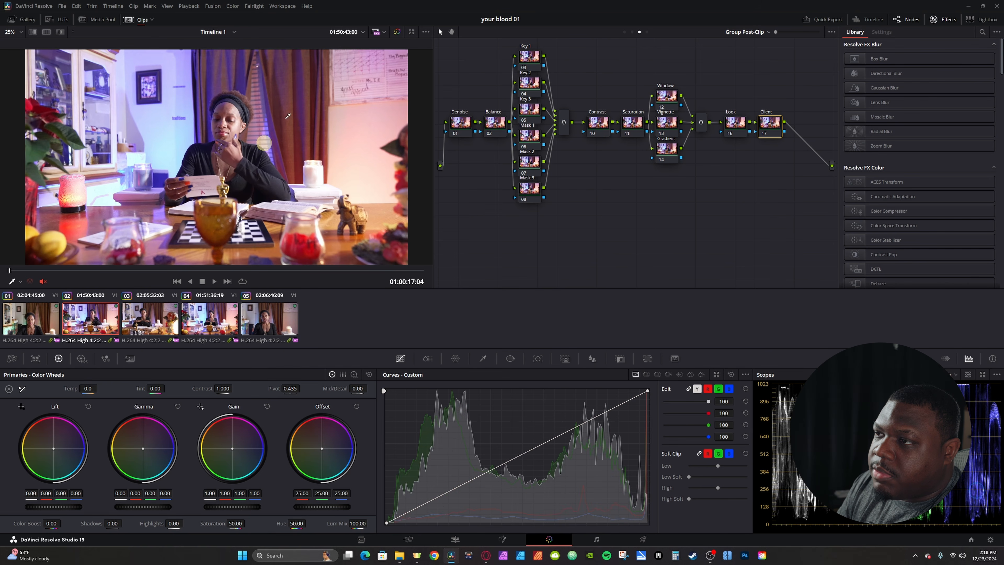
pyautogui.click(279, 322)
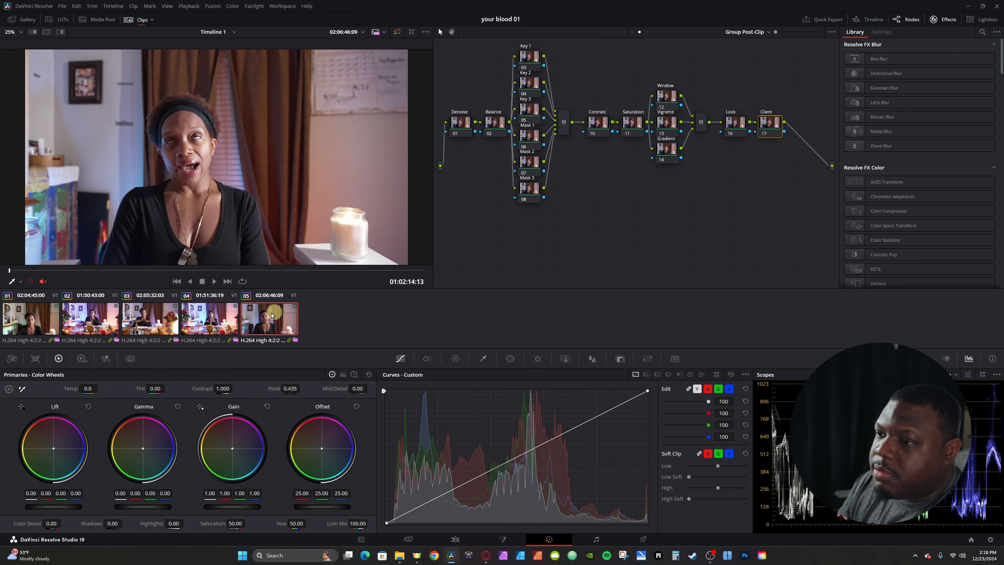
pyautogui.click(216, 330)
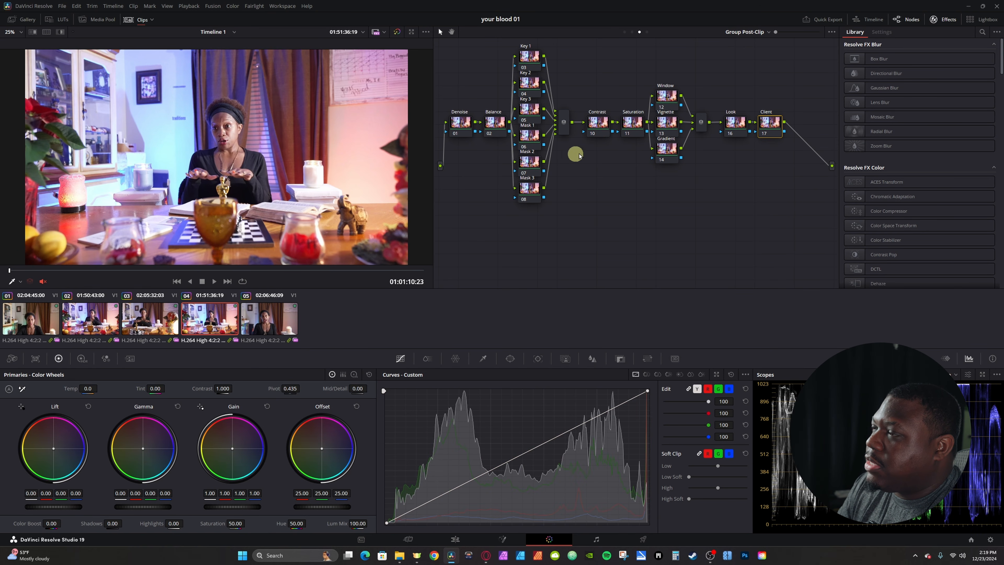
# On clip 04's clip-level node, add a circular window at the picture's right edge with softness about 49.81 and lower its Lift to -0.10
pyautogui.click(631, 33)
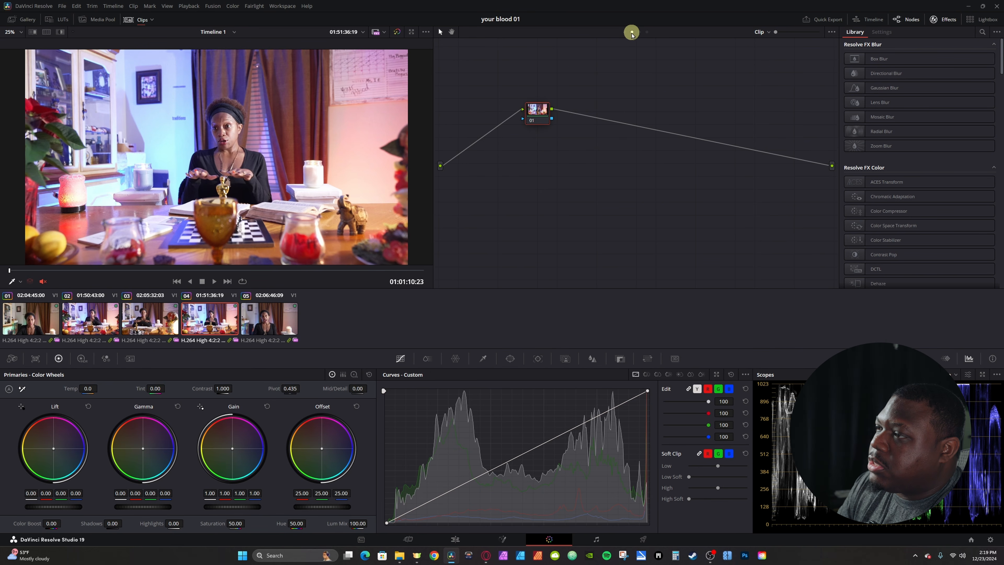
pyautogui.click(511, 358)
pyautogui.click(394, 428)
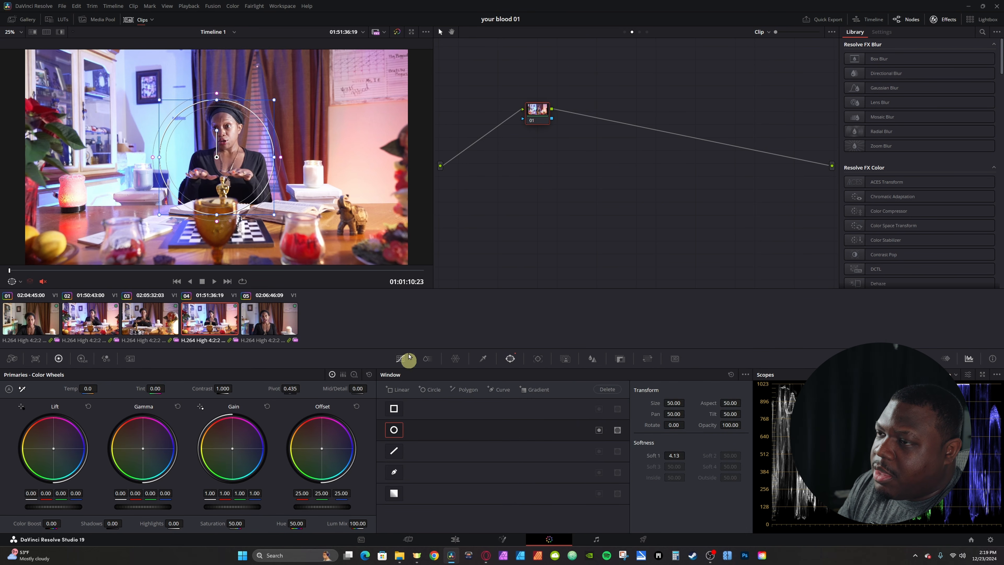
pyautogui.moveTo(253, 209)
pyautogui.mouseDown()
pyautogui.moveTo(272, 213)
pyautogui.moveTo(256, 197)
pyautogui.mouseUp()
pyautogui.moveTo(674, 457); pyautogui.dragTo(554, 282)
pyautogui.moveTo(208, 163); pyautogui.dragTo(416, 219)
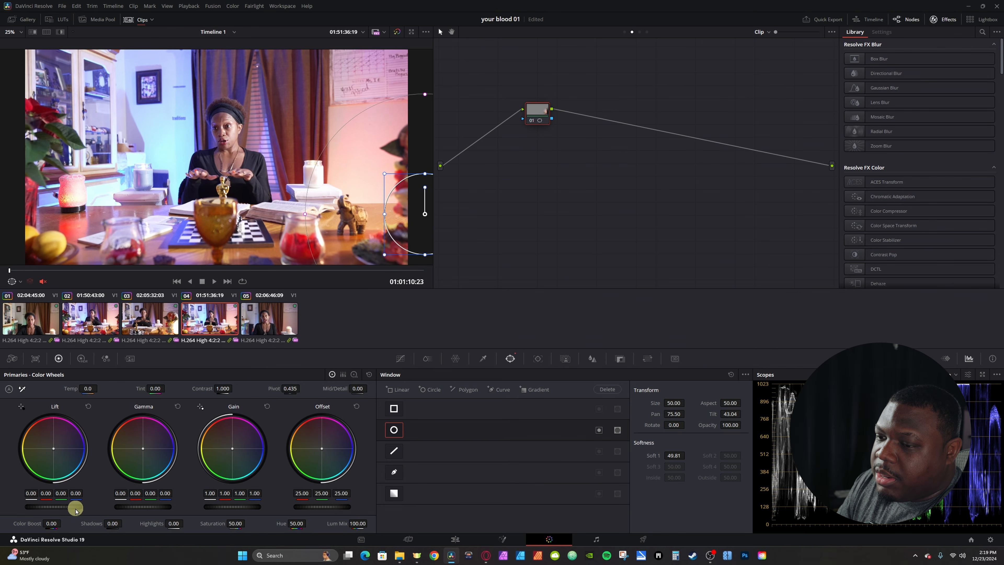
pyautogui.moveTo(73, 507); pyautogui.dragTo(11, 502)
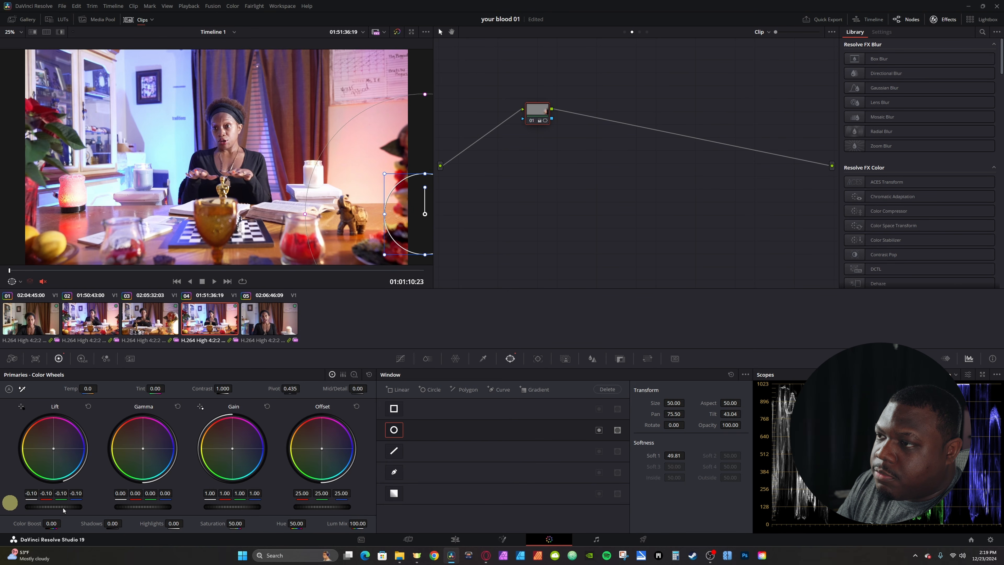
# Raise the black point of the node's custom curve slightly and pull its handle down for a soft lower roll-off
pyautogui.click(400, 359)
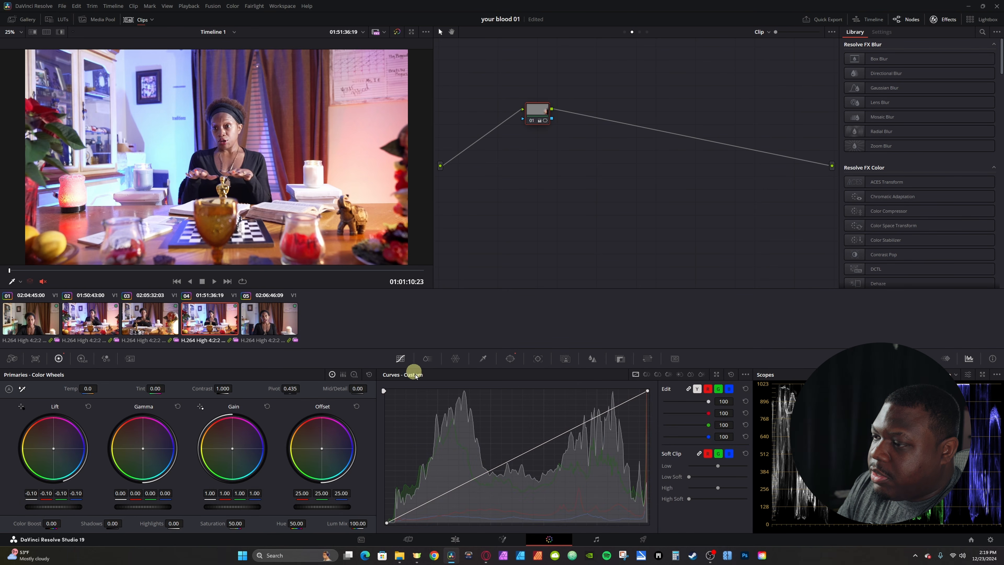
pyautogui.moveTo(536, 448); pyautogui.dragTo(550, 464)
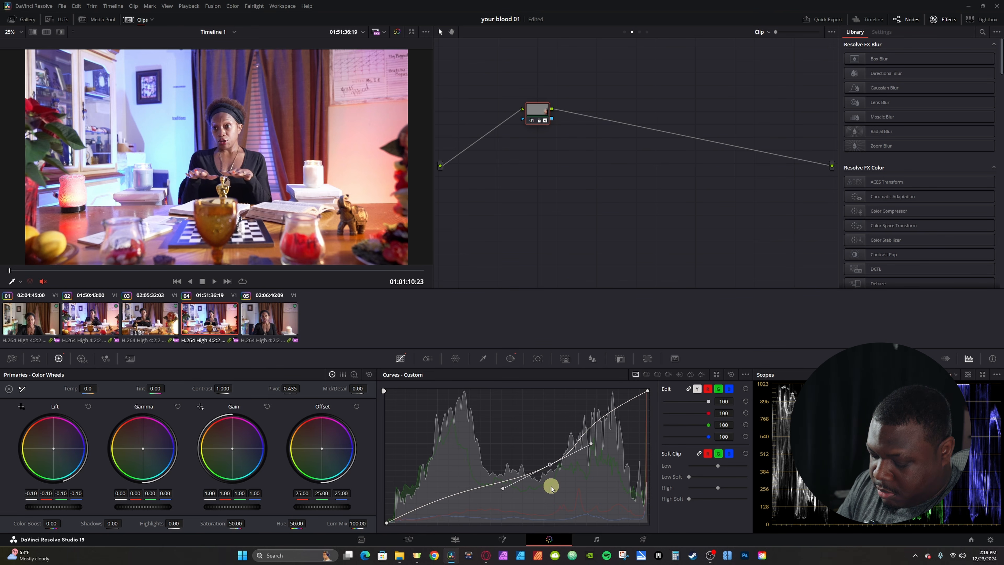
pyautogui.rightClick(549, 465)
pyautogui.moveTo(388, 522); pyautogui.dragTo(387, 506)
pyautogui.moveTo(474, 462); pyautogui.dragTo(485, 497)
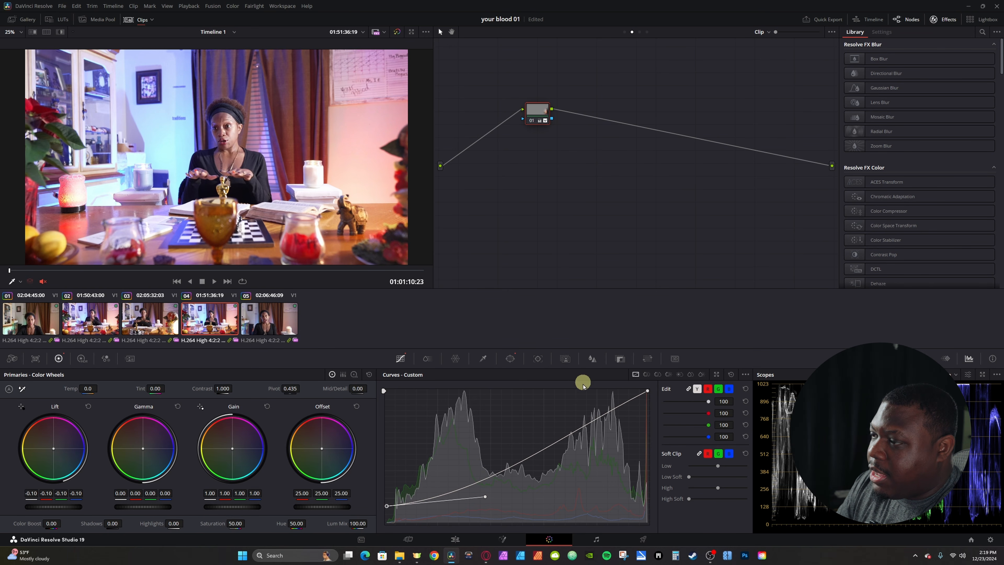
# Add a parallel node to clip 04 and place a circular window over the left part of the picture
pyautogui.rightClick(545, 121)
pyautogui.moveTo(601, 160)
pyautogui.click(697, 174)
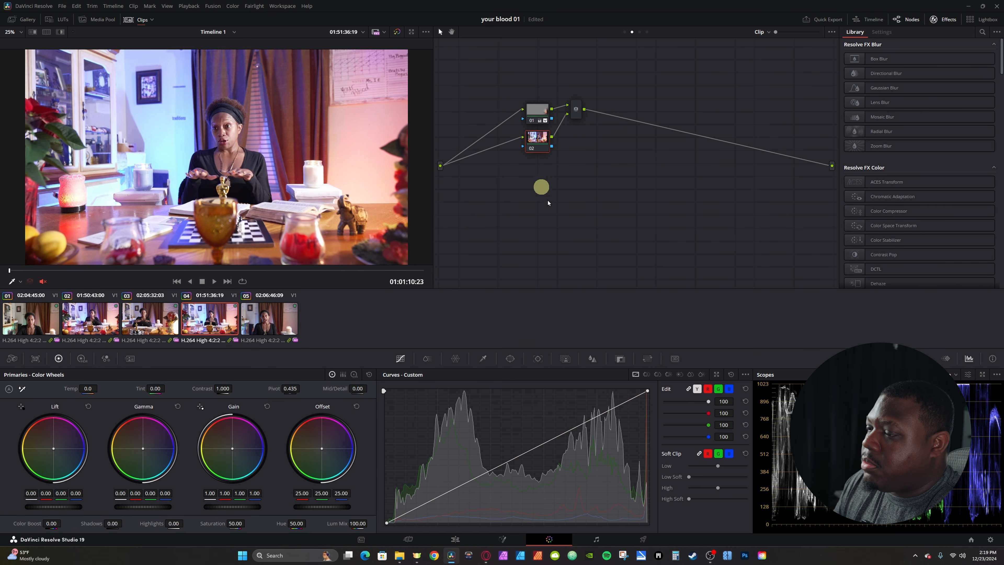
pyautogui.click(512, 360)
pyautogui.click(393, 430)
pyautogui.moveTo(254, 174); pyautogui.dragTo(134, 161)
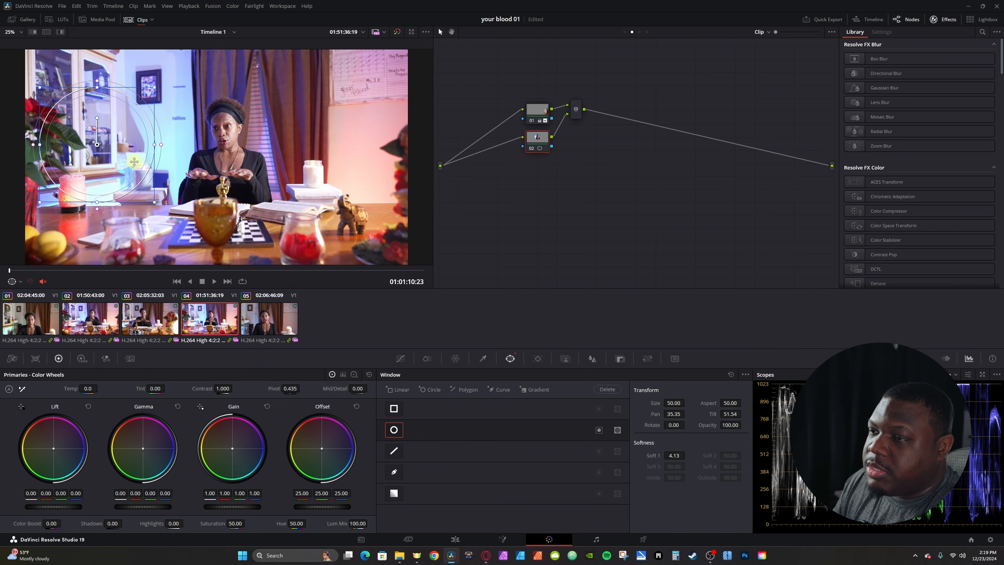
# Move the parallel node's window slightly down, shrink the circle and raise its softness to about 76.87
pyautogui.moveTo(668, 455); pyautogui.dragTo(758, 450)
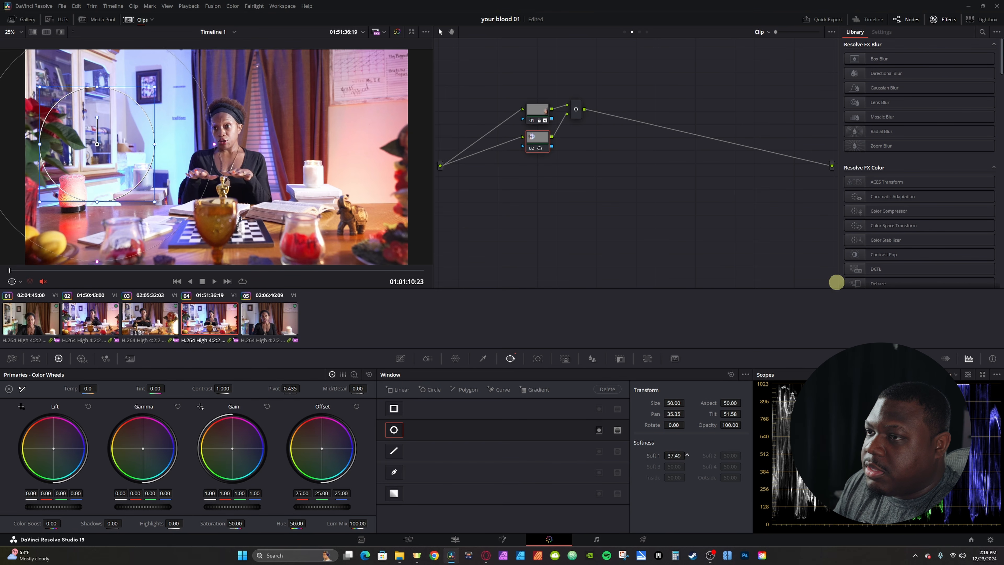
pyautogui.moveTo(110, 165); pyautogui.dragTo(112, 184)
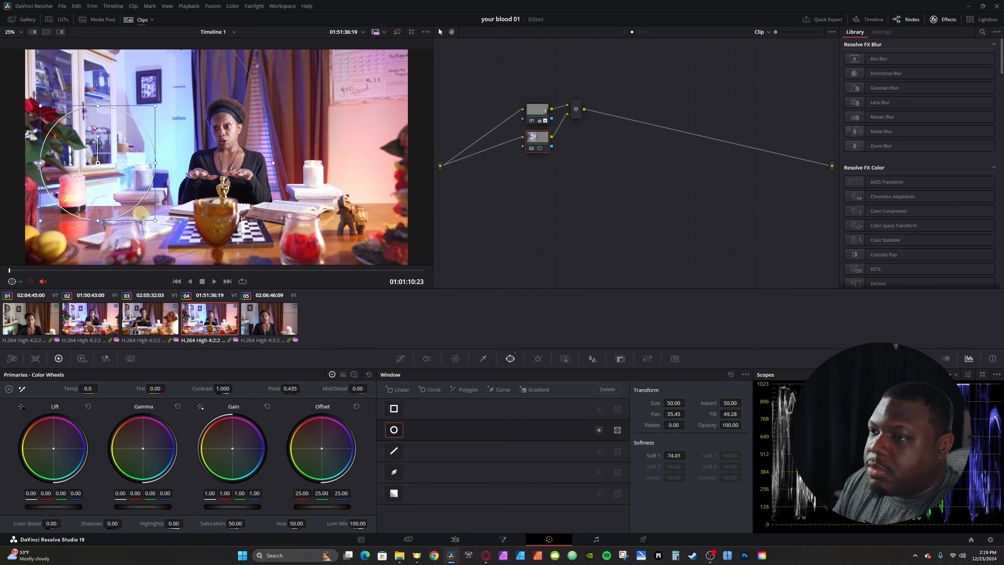
pyautogui.moveTo(155, 226); pyautogui.dragTo(127, 193)
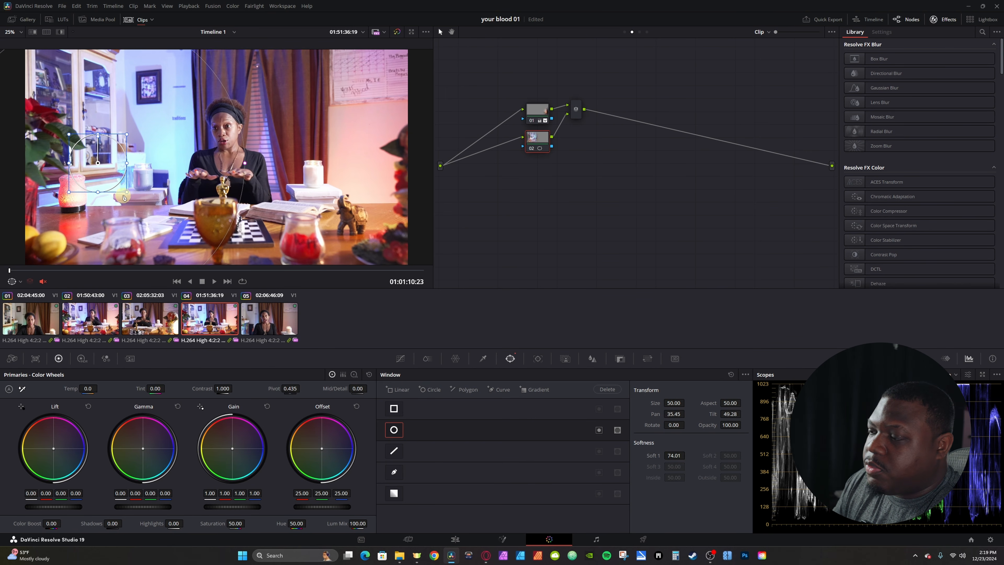
pyautogui.moveTo(674, 455); pyautogui.dragTo(701, 453)
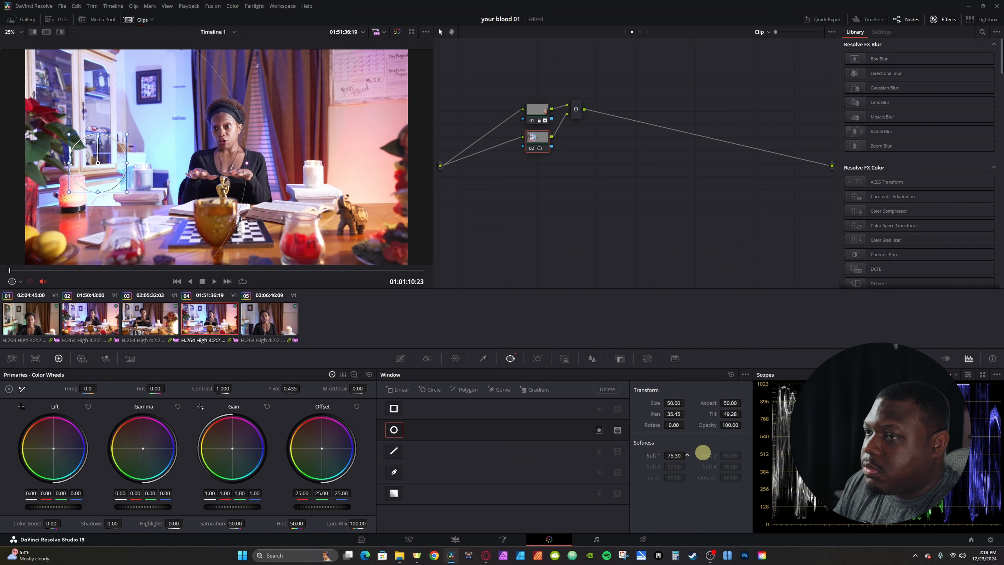
# Lower the parallel node's Lift to -0.20 and move its window over the picture's lower-left corner with softness about 95.81
pyautogui.moveTo(56, 509); pyautogui.dragTo(40, 507)
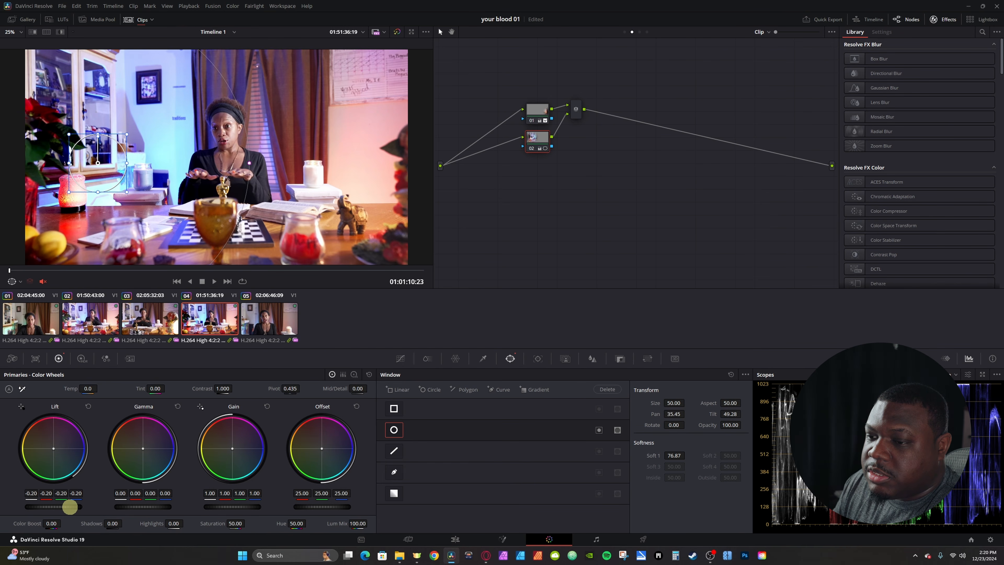
pyautogui.moveTo(96, 171); pyautogui.dragTo(32, 222)
pyautogui.moveTo(669, 457); pyautogui.dragTo(706, 515)
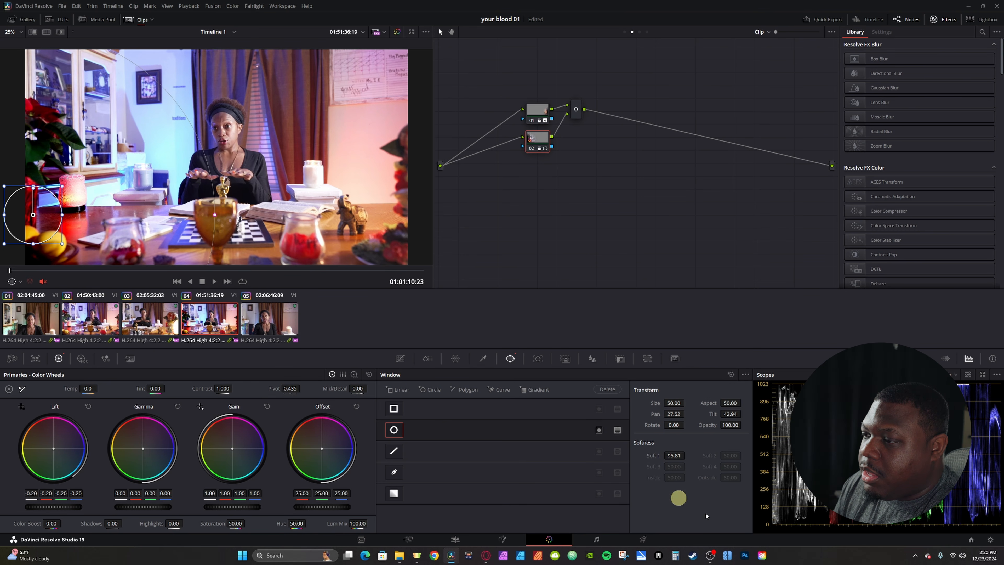
# Raise the black point of the custom curve on clip 04's second parallel node slightly and pull its handle down for a soft roll-off
pyautogui.click(400, 358)
pyautogui.moveTo(386, 524); pyautogui.dragTo(386, 509)
pyautogui.moveTo(473, 478); pyautogui.dragTo(482, 487)
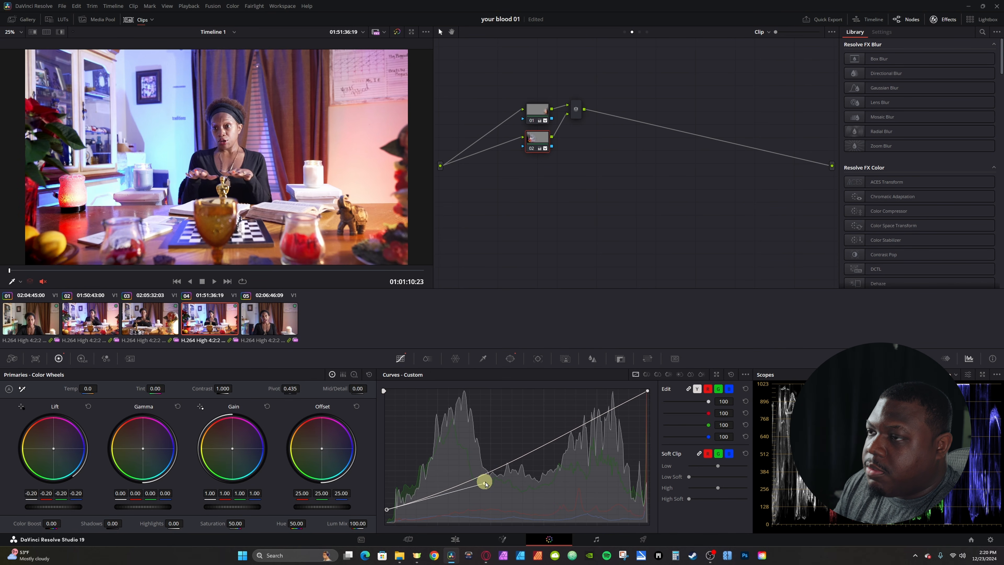
# In the group post-clip grade, raise the Contrast node's contrast to about 1.100 and increase the saturation
pyautogui.click(640, 32)
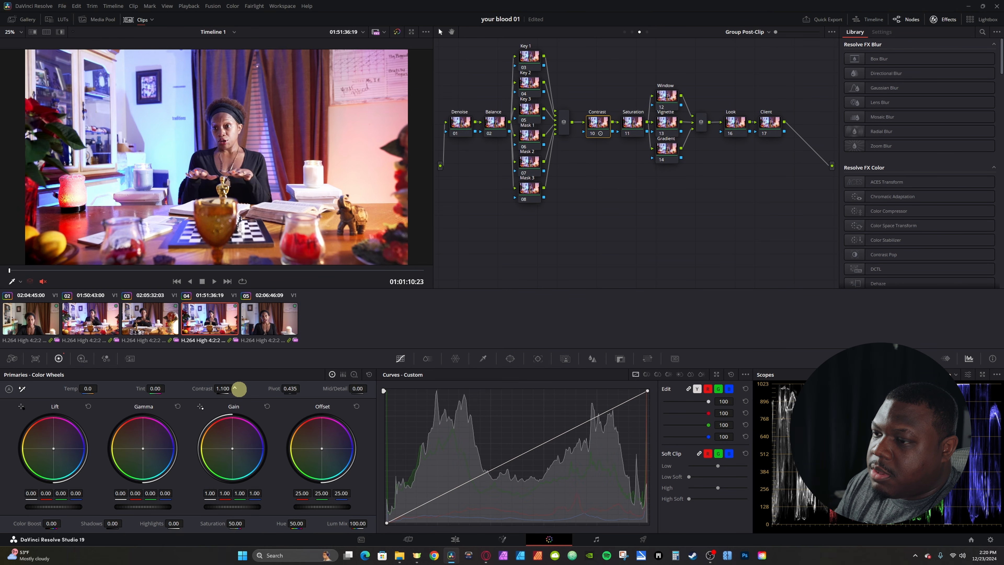
pyautogui.moveTo(243, 388); pyautogui.dragTo(244, 388)
pyautogui.moveTo(239, 523); pyautogui.dragTo(260, 522)
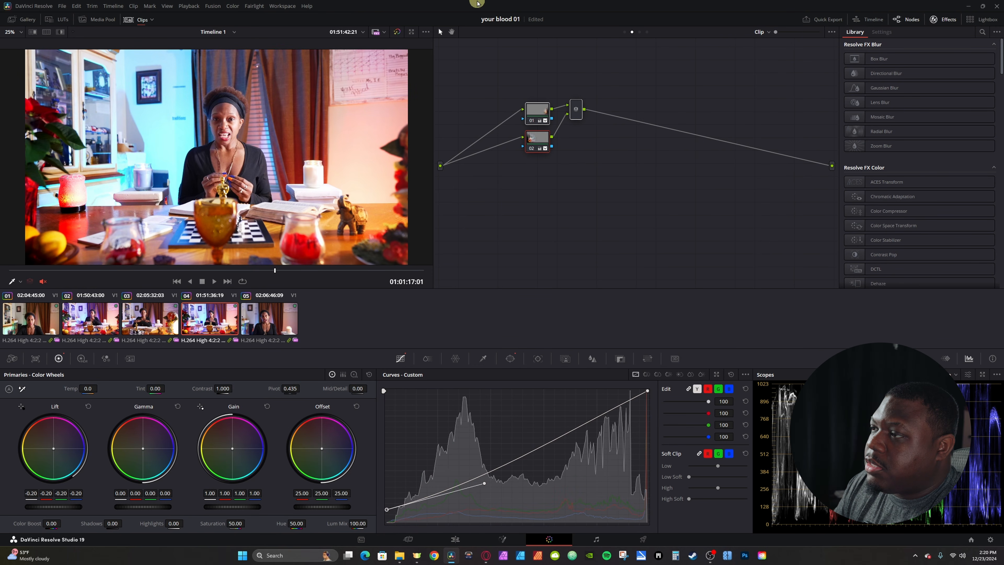
# Compare clip 04 with its parallel nodes bypassed, and add a serial node after the parallel mixer with Highlights at -62.50
pyautogui.hotkey('ctrl', 'd')
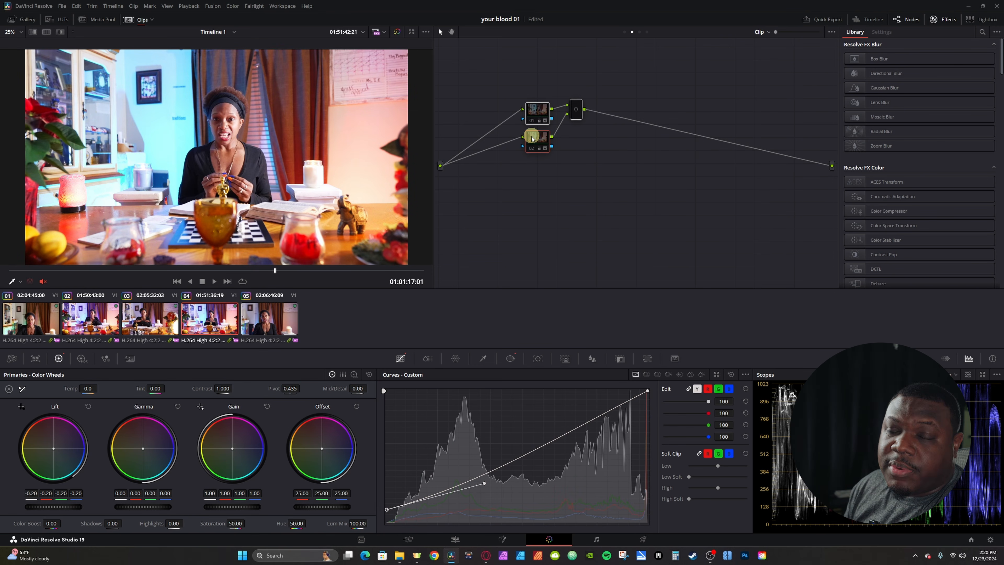
pyautogui.hotkey('ctrl', 'd')
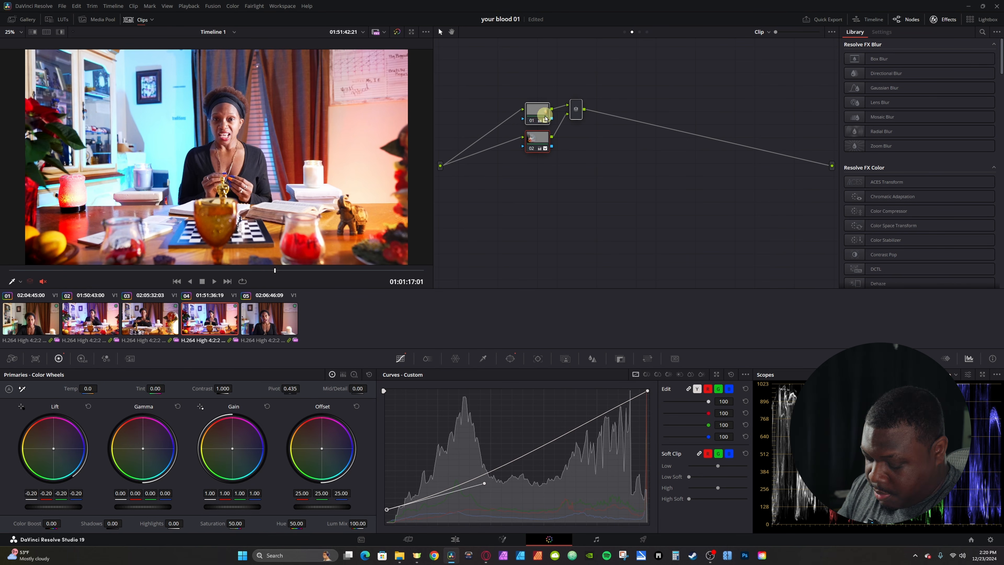
pyautogui.click(576, 111)
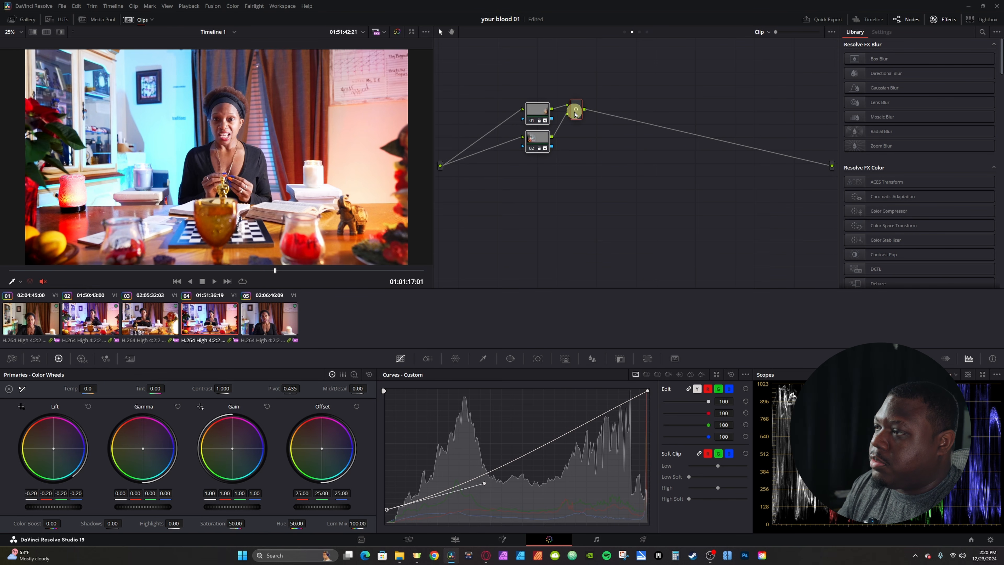
pyautogui.hotkey('alt', 's')
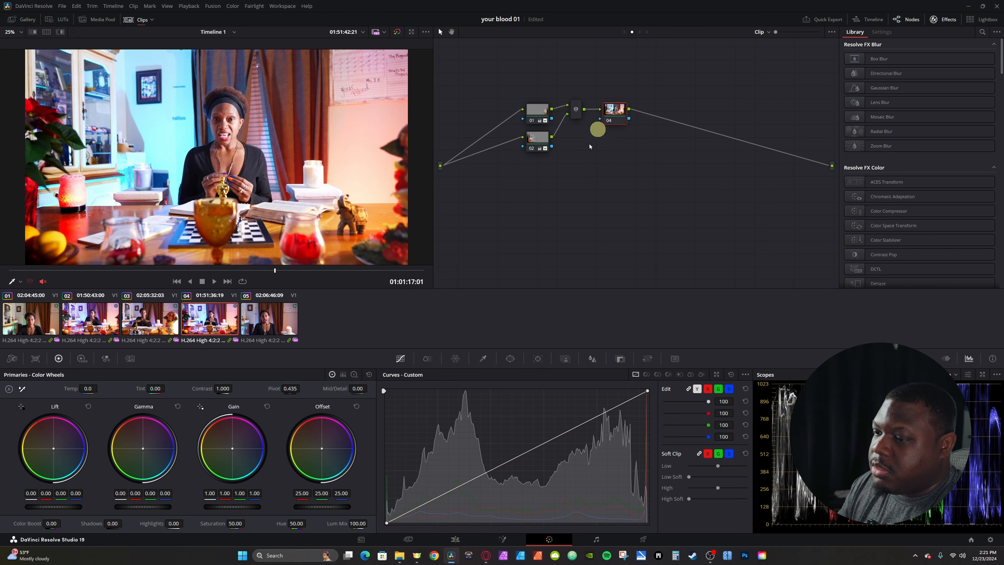
pyautogui.moveTo(181, 523); pyautogui.dragTo(123, 513)
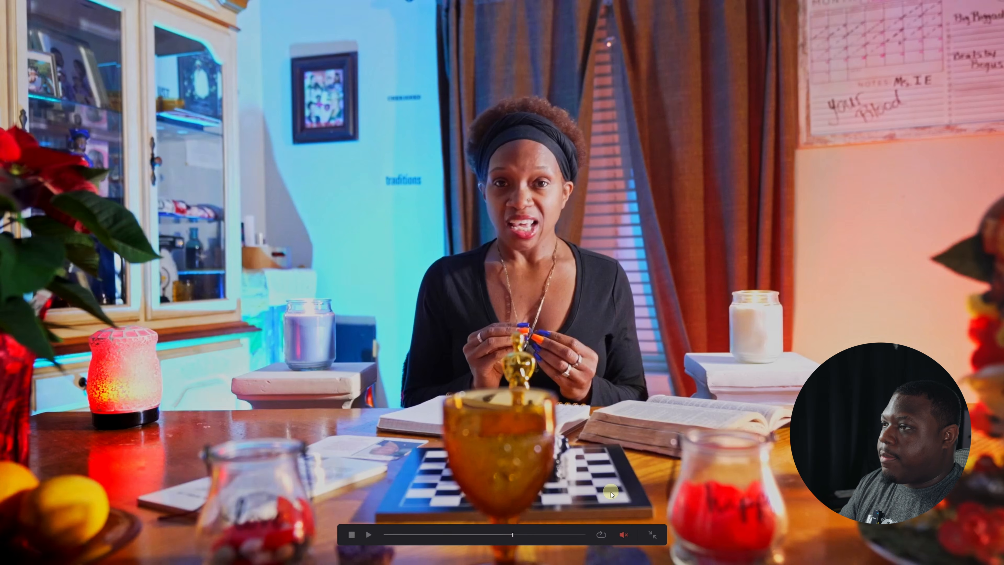
pyautogui.click(176, 271)
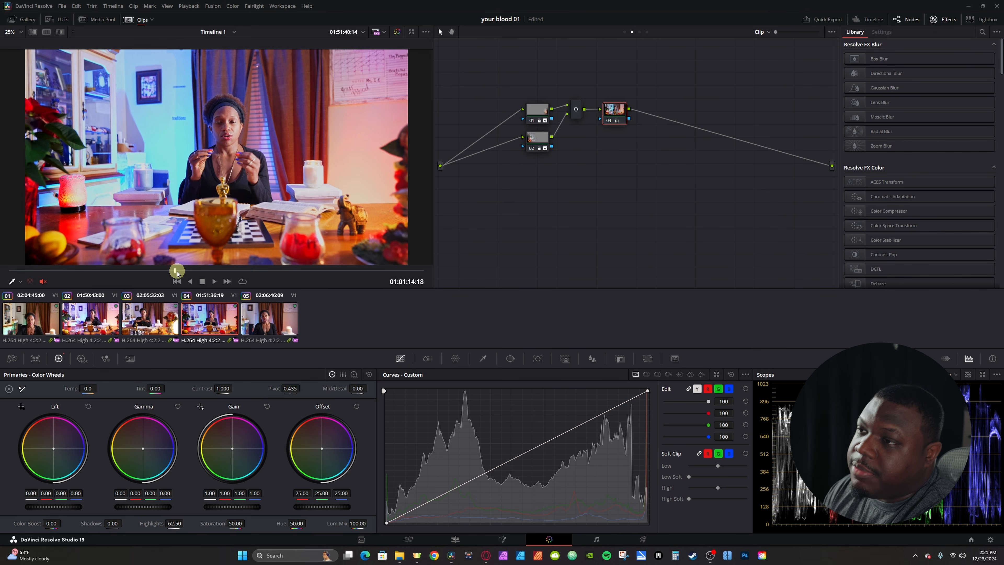
# Bypass and restore all of clip 04's nodes for comparison, and lower the last node's Lift to -0.02
pyautogui.moveTo(706, 213); pyautogui.dragTo(470, 57)
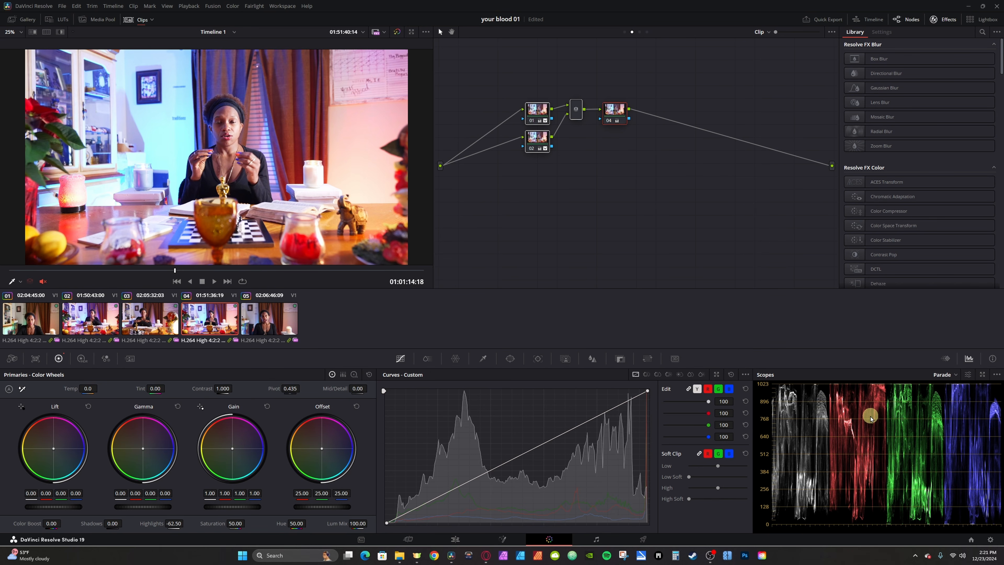
pyautogui.hotkey('ctrl', 'd')
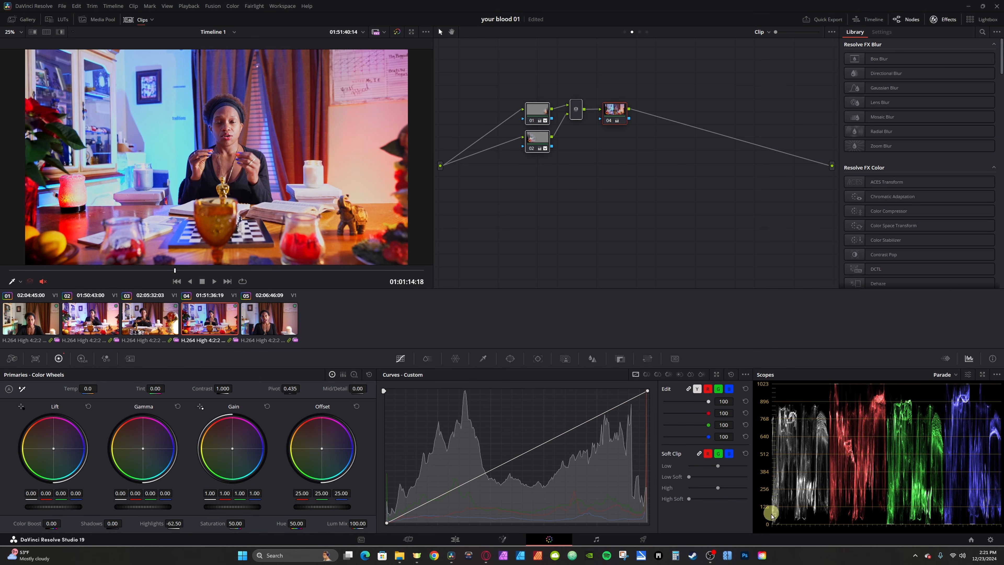
pyautogui.moveTo(65, 507); pyautogui.dragTo(60, 506)
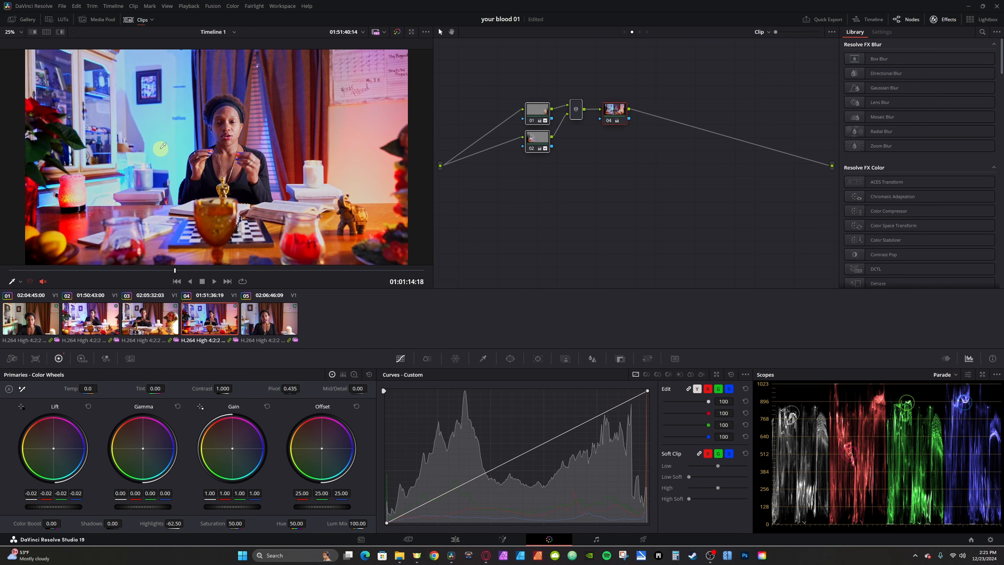
# Look through clips 03, 02 and 04, and copy clip 04's grade onto clip 02
pyautogui.click(186, 323)
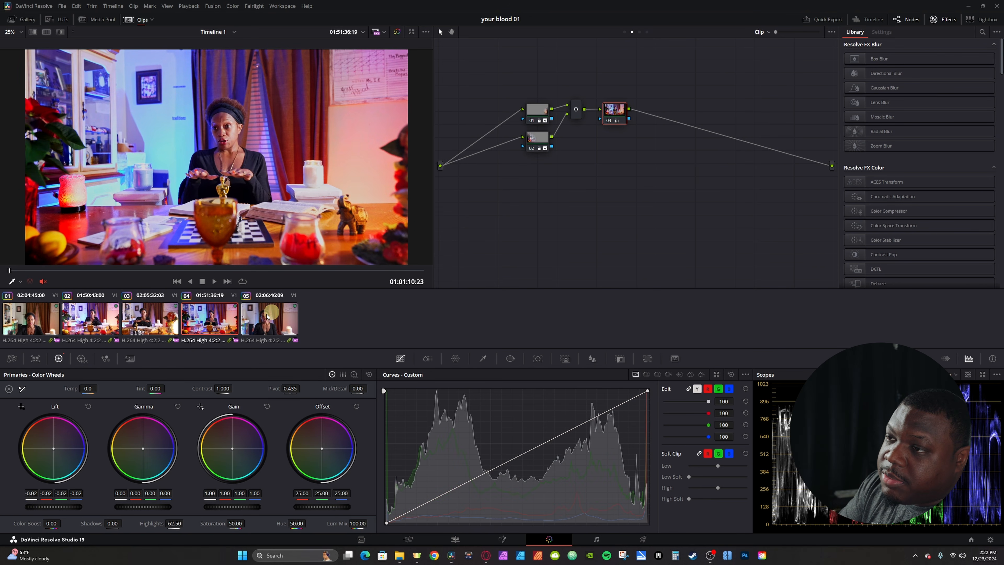
pyautogui.click(158, 320)
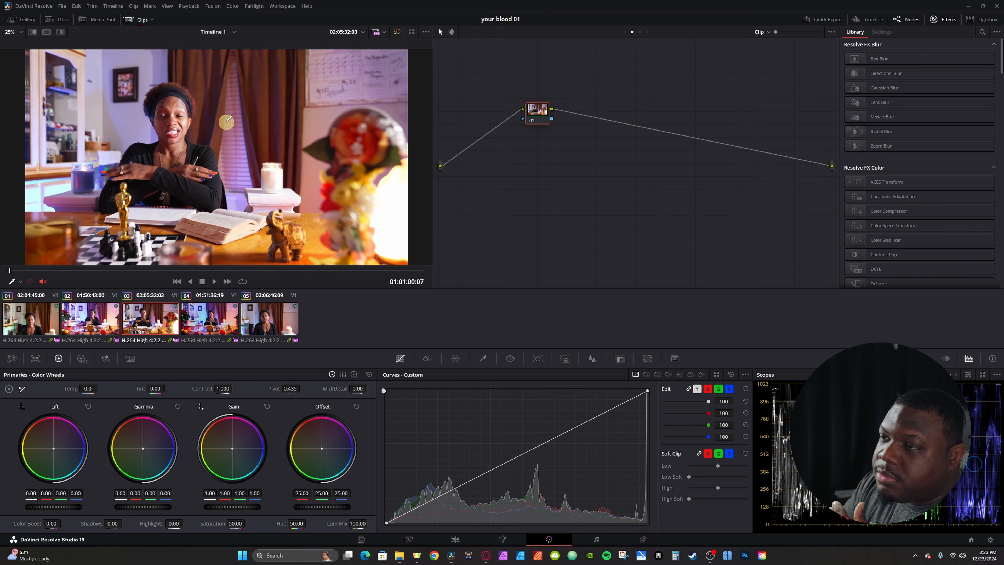
pyautogui.click(108, 322)
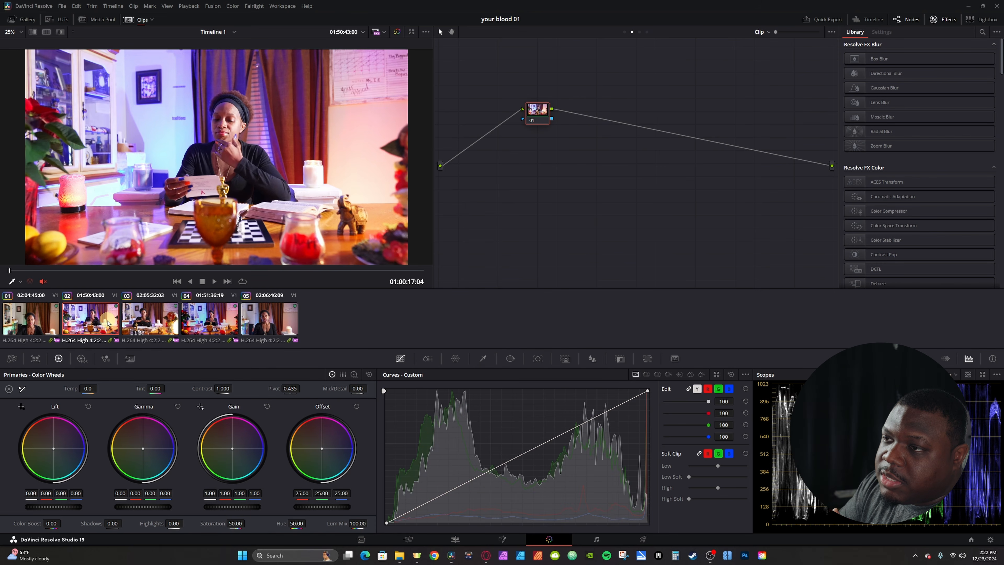
pyautogui.click(228, 315)
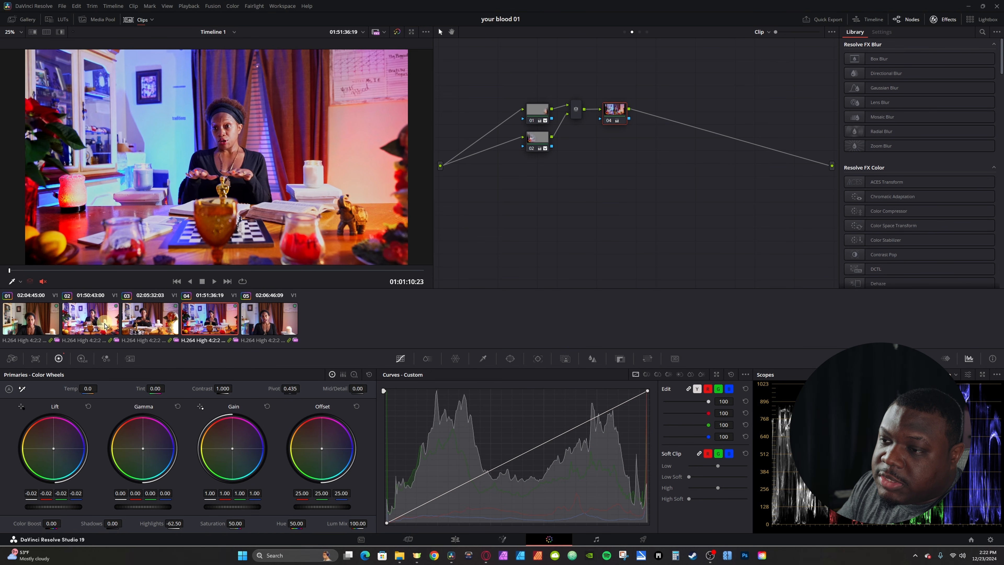
pyautogui.click(89, 326)
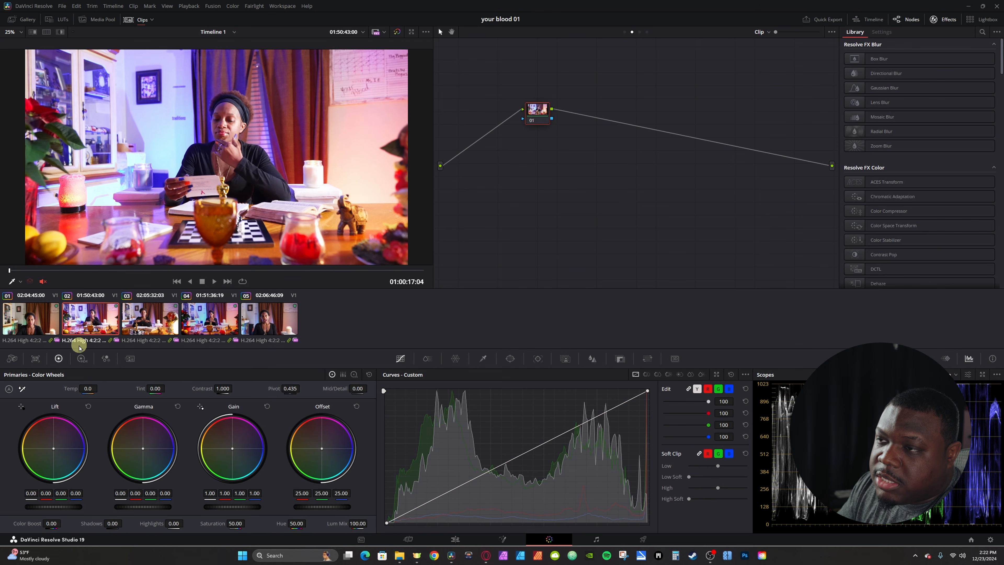
pyautogui.middleClick(210, 324)
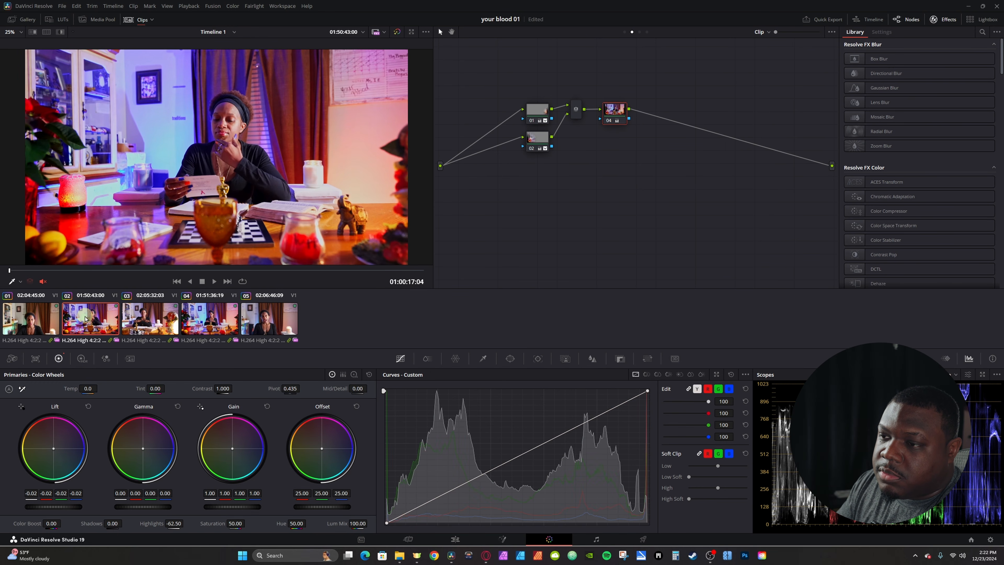
# Switch back and forth between clips 04 and 02 to compare their grades, ending on clip 01
pyautogui.click(225, 325)
pyautogui.click(108, 323)
pyautogui.click(196, 324)
pyautogui.click(99, 322)
pyautogui.click(196, 324)
pyautogui.click(47, 320)
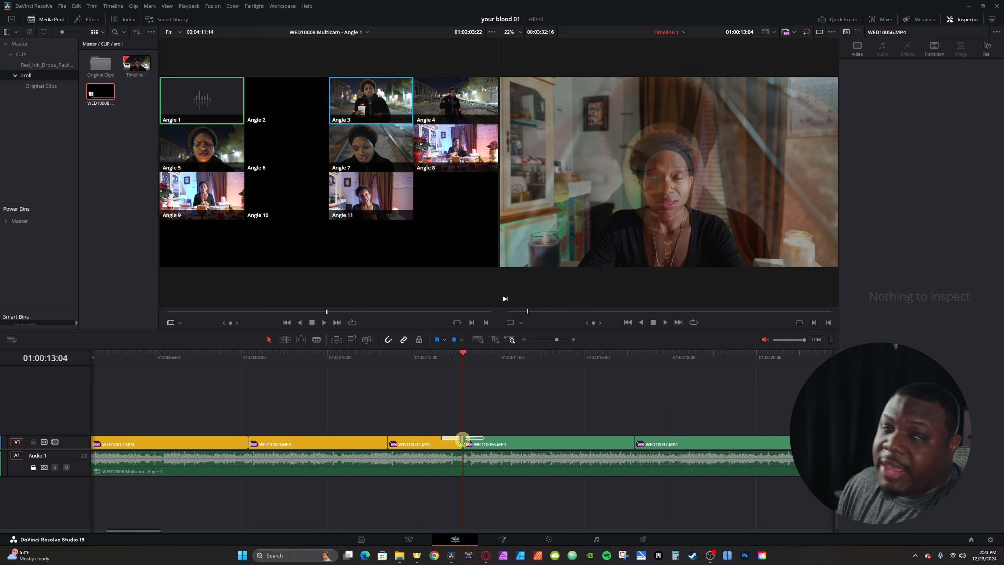
# On the edit timeline, lengthen the Cross Dissolve between WED10022.MP4 and WED10056.MP4 to 2.3 seconds and play it back
pyautogui.scroll(2, 484, 431)
pyautogui.moveTo(483, 430); pyautogui.dragTo(510, 431)
pyautogui.click(406, 358)
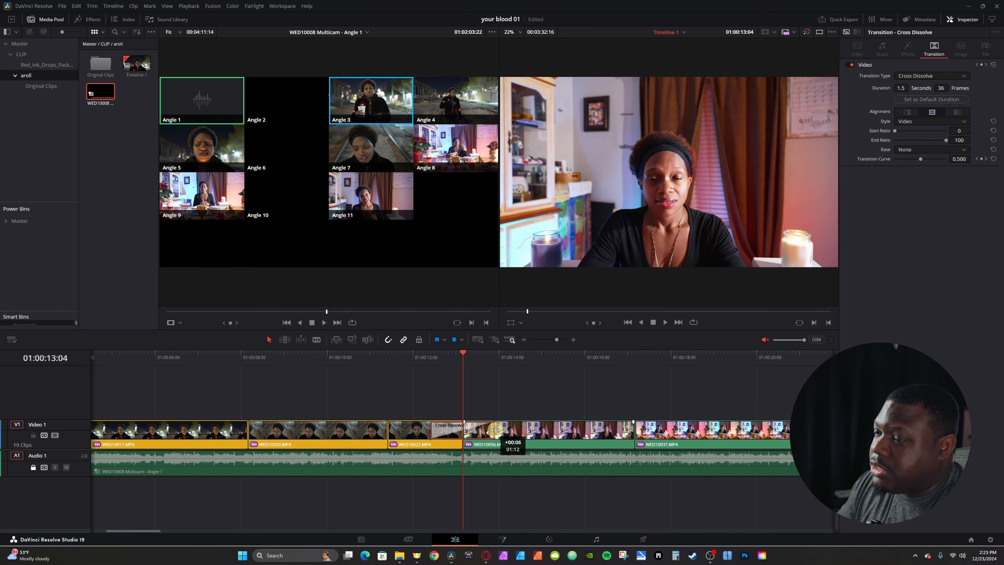
pyautogui.press('space')
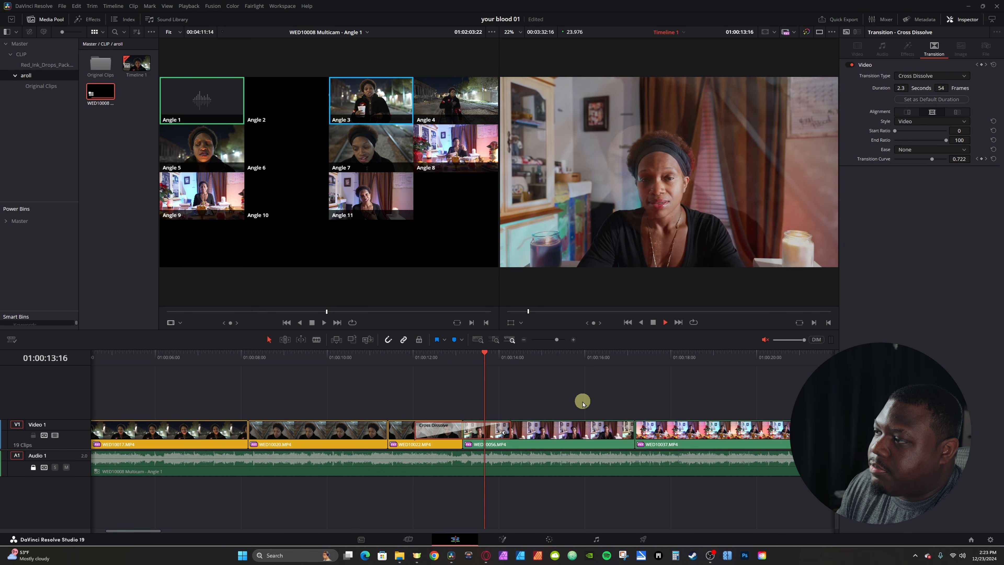
pyautogui.press('space')
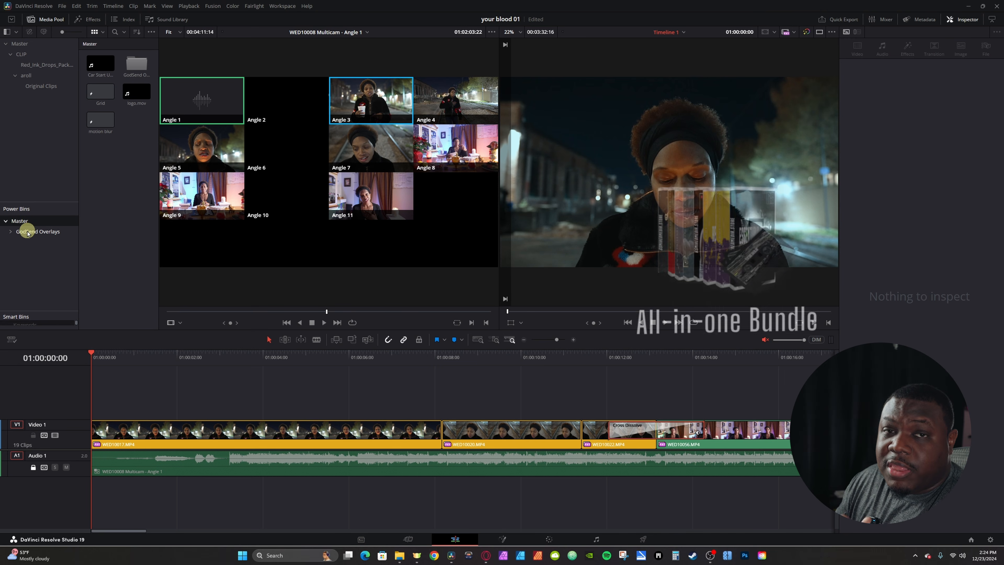
# Place Film Artifacts (8).mov from the GodSend Overlays power bin above the first clip on Video 2 at the timeline's start
pyautogui.click(35, 239)
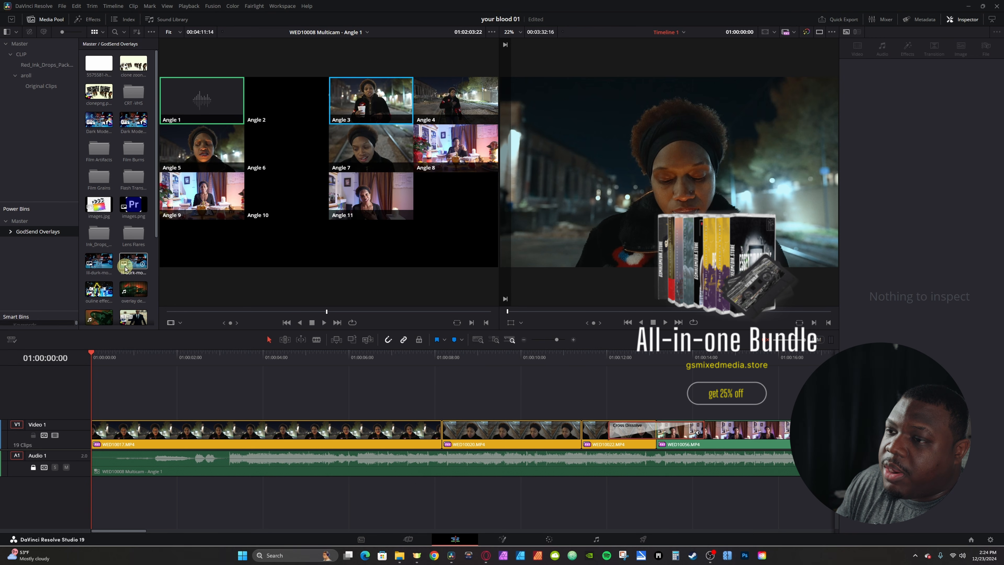
pyautogui.doubleClick(98, 148)
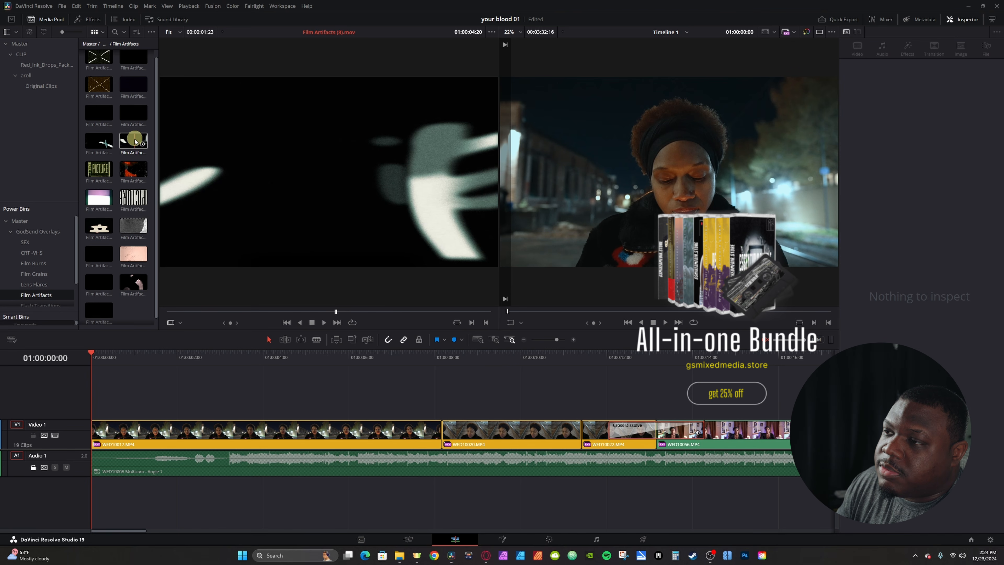
pyautogui.moveTo(135, 141)
pyautogui.mouseDown()
pyautogui.moveTo(245, 431)
pyautogui.moveTo(154, 407)
pyautogui.moveTo(104, 408)
pyautogui.mouseUp()
# Set the film artifact clip's composite mode to Screen and play the result
pyautogui.click(950, 198)
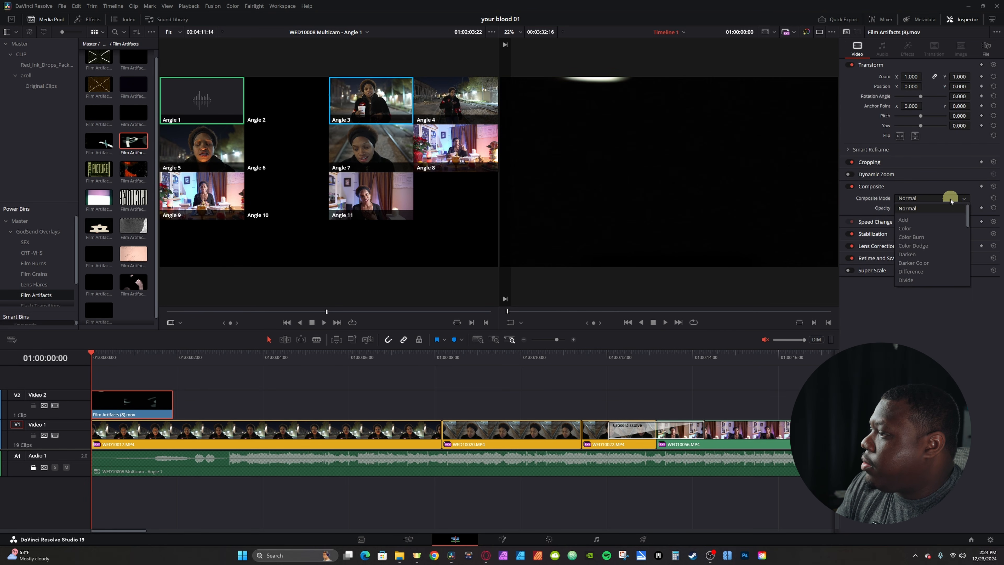
pyautogui.scroll(-5, 917, 242)
pyautogui.click(924, 228)
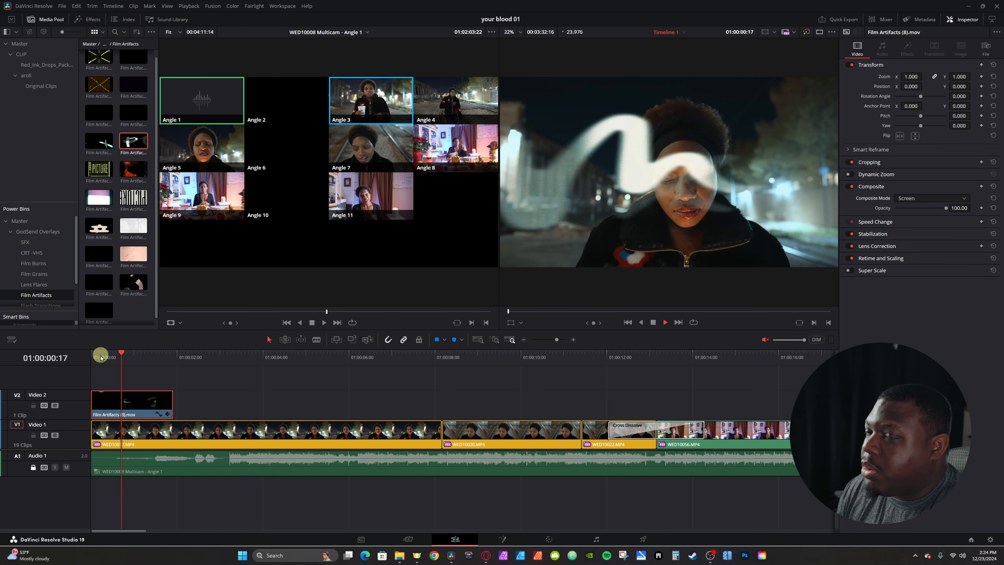
pyautogui.press('space')
# Move the film artifact clip up to Video 3 and place 16mm Film Damage 05.mov from Film Grains beneath it at the timeline's start
pyautogui.scroll(1, 105, 269)
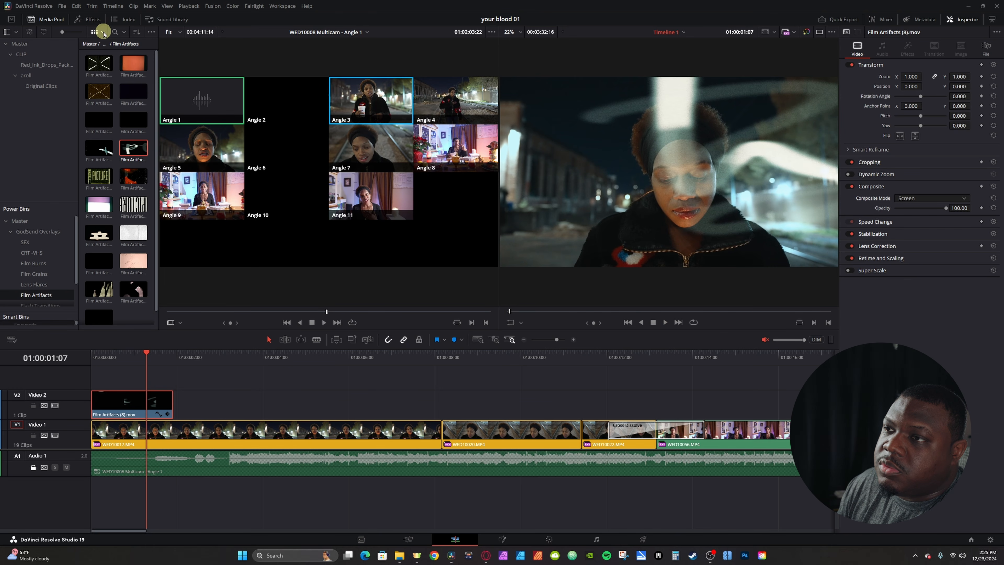
pyautogui.scroll(-1, 54, 262)
pyautogui.click(51, 260)
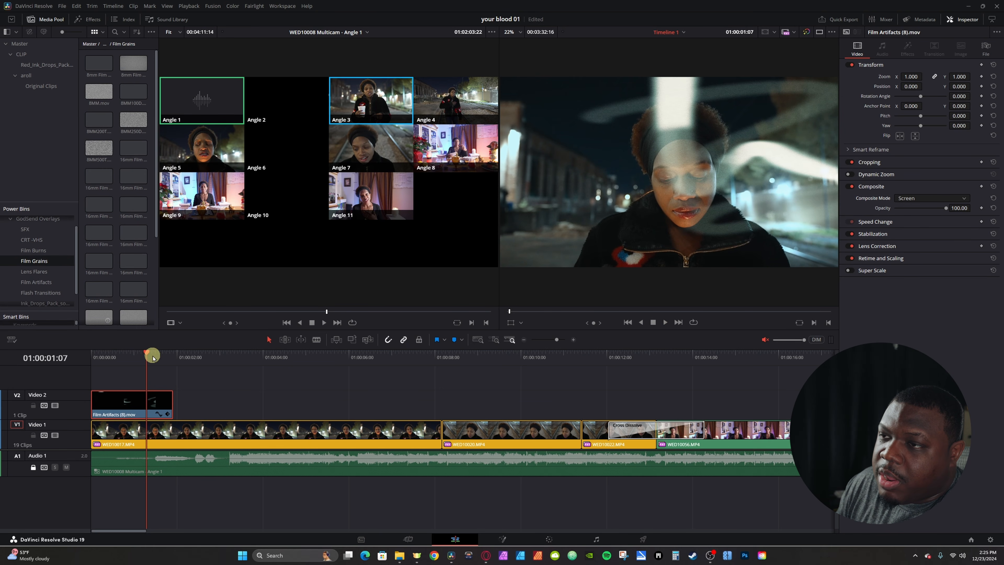
pyautogui.moveTo(134, 150); pyautogui.dragTo(223, 401)
pyautogui.moveTo(155, 396); pyautogui.dragTo(159, 382)
pyautogui.moveTo(240, 406); pyautogui.dragTo(128, 407)
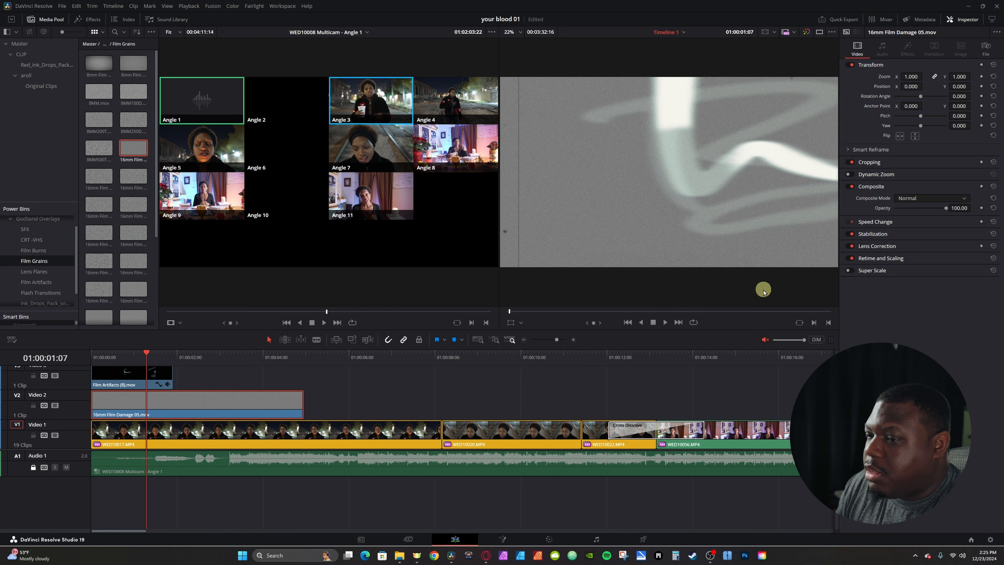
# Set the 16mm film damage clip's composite mode to Overlay
pyautogui.click(947, 197)
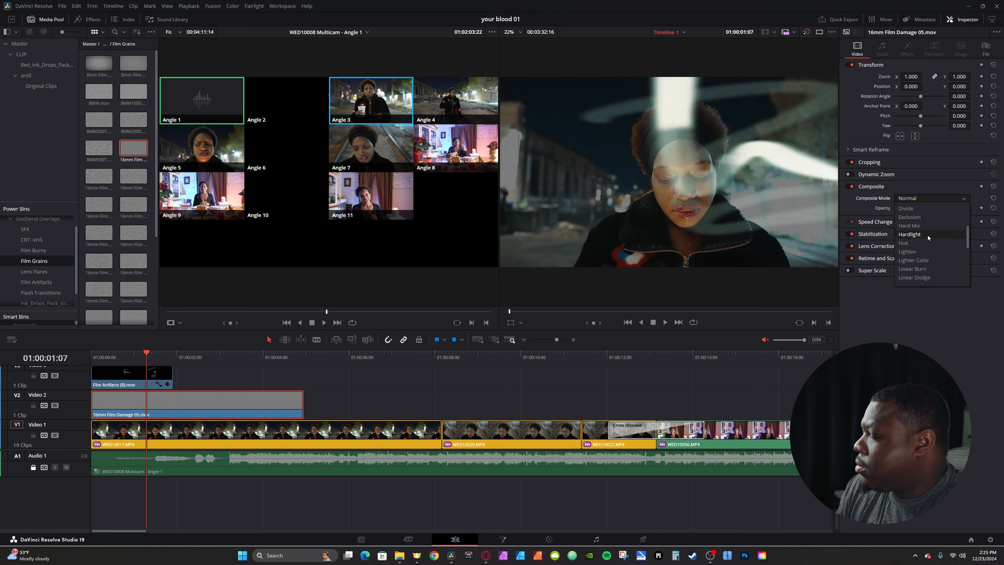
pyautogui.scroll(-3, 925, 231)
pyautogui.scroll(-2, 925, 230)
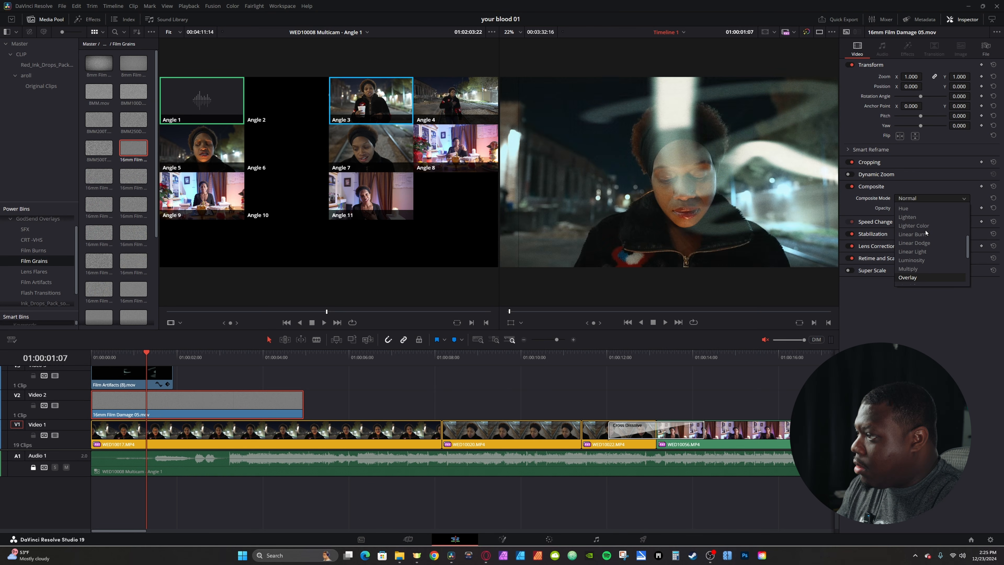
pyautogui.click(917, 278)
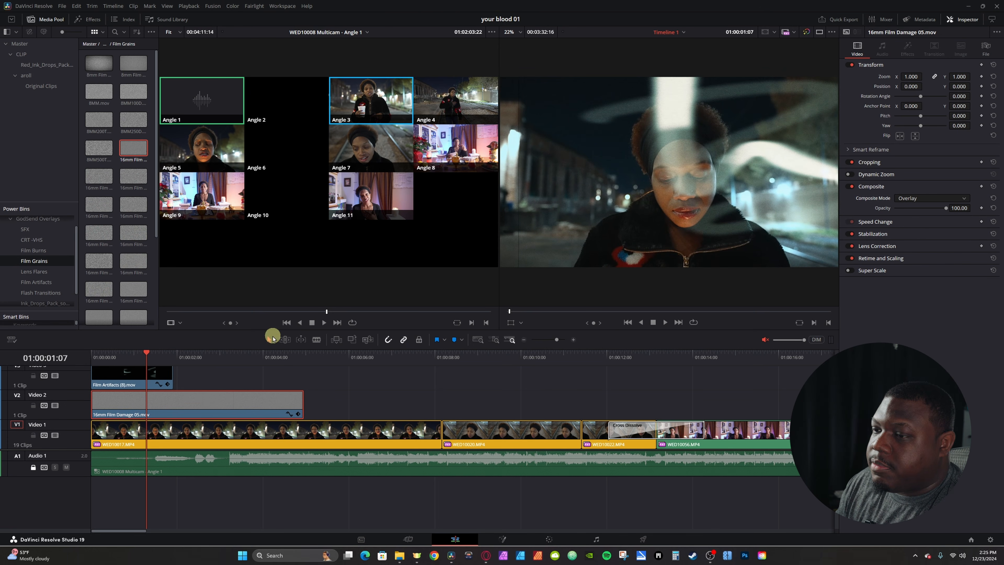
# Trim the 16mm film damage clip to the length of the film artifact clip and play both overlays from the start
pyautogui.moveTo(299, 401); pyautogui.dragTo(172, 401)
pyautogui.click(123, 366)
pyautogui.moveTo(148, 359); pyautogui.dragTo(85, 359)
pyautogui.press('space')
pyautogui.press('space')
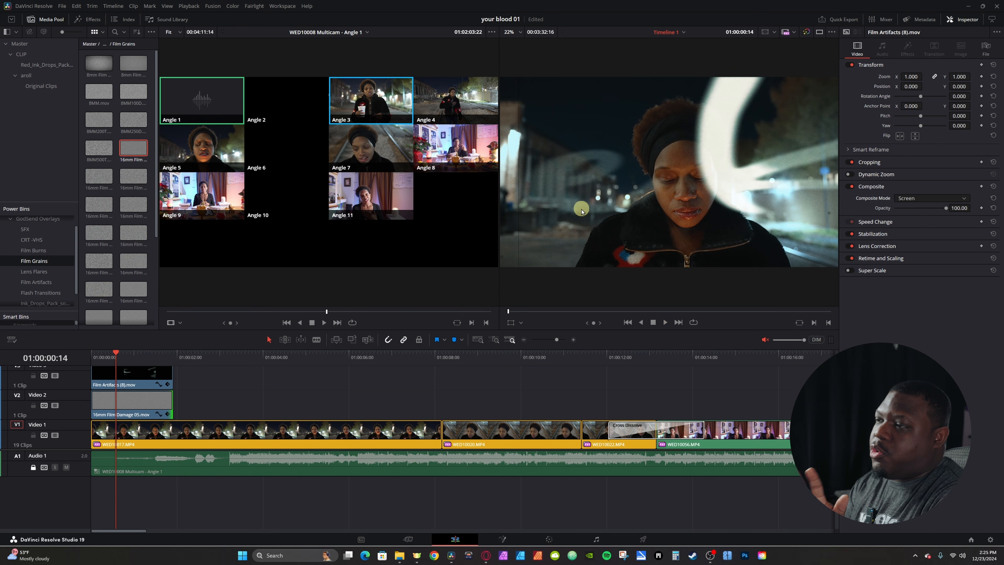
pyautogui.press('space')
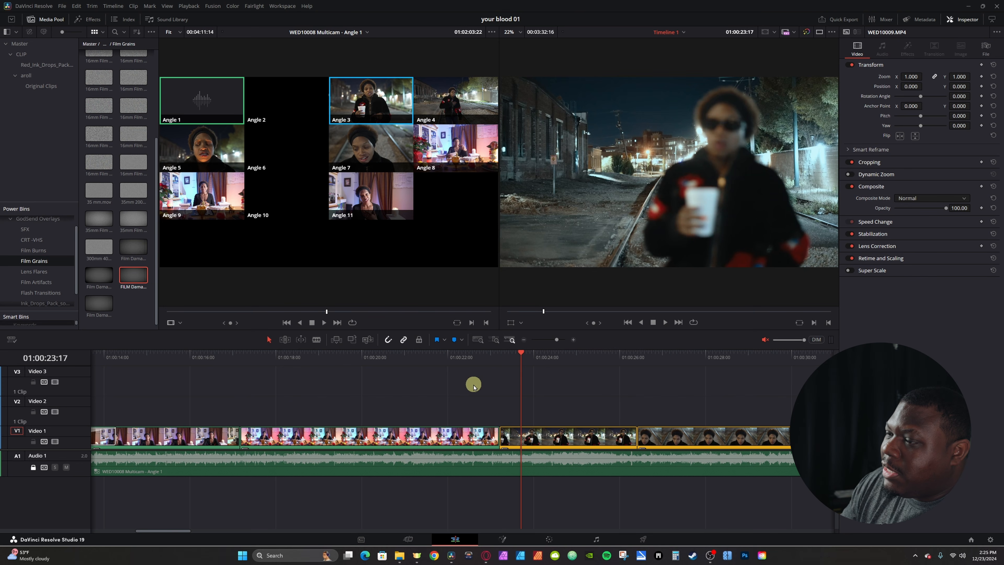
# Place FILM Damage.mov on Video 2 at the start of the outdoor shot, set its composite mode to Overlay and play it
pyautogui.moveTo(491, 357); pyautogui.dragTo(529, 365)
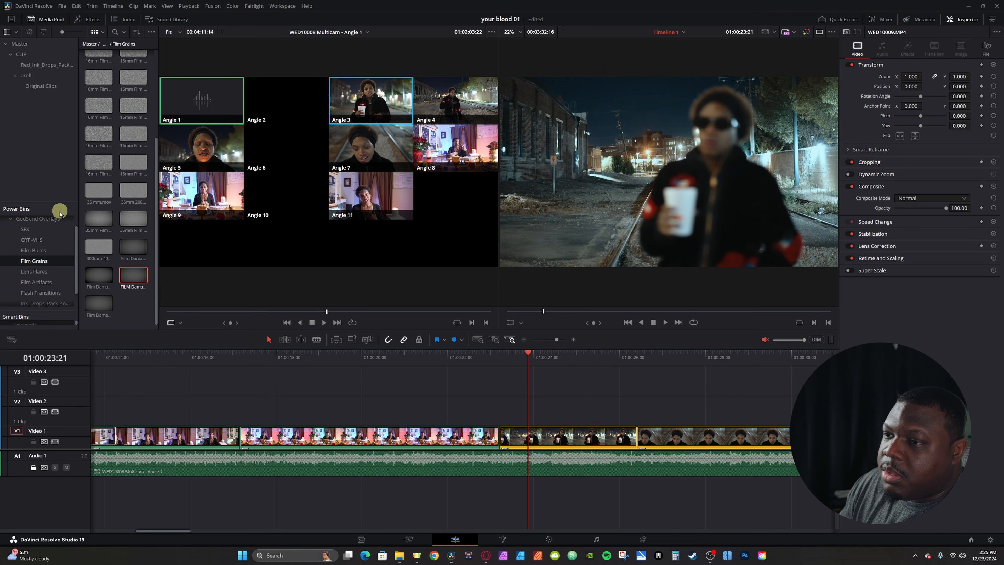
pyautogui.moveTo(132, 288); pyautogui.dragTo(582, 414)
pyautogui.click(956, 199)
pyautogui.scroll(-5, 921, 234)
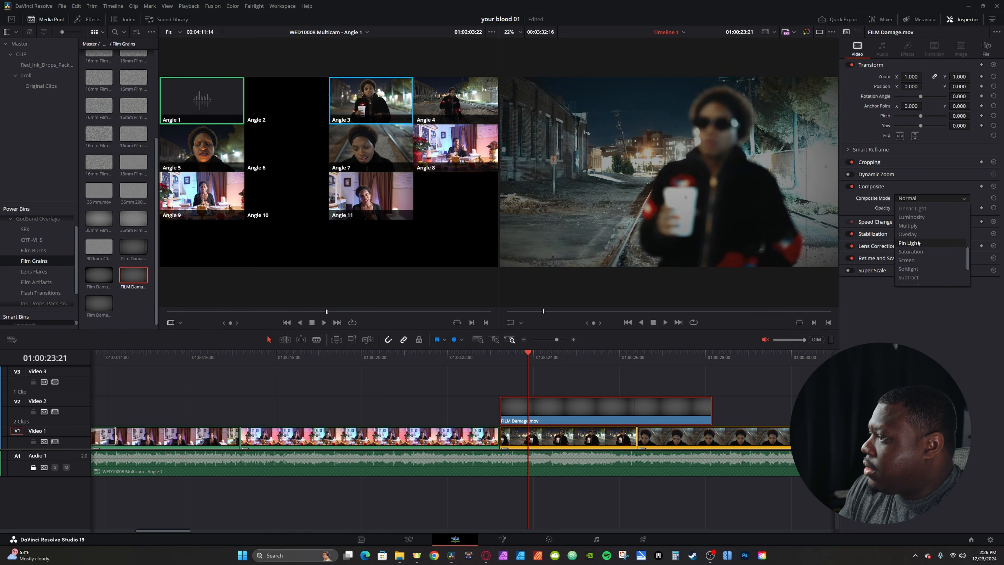
pyautogui.click(918, 234)
pyautogui.moveTo(492, 362); pyautogui.dragTo(539, 362)
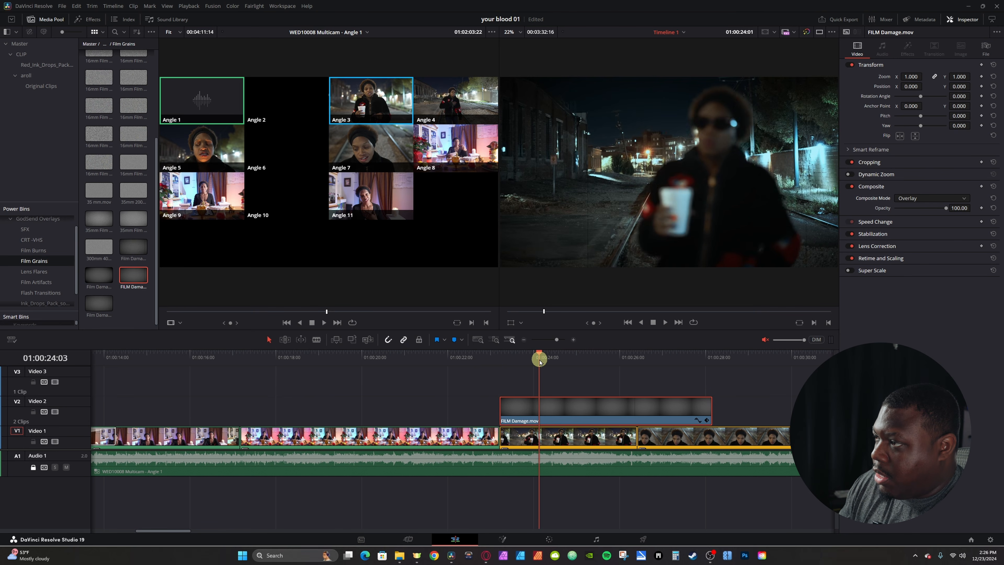
pyautogui.press('space')
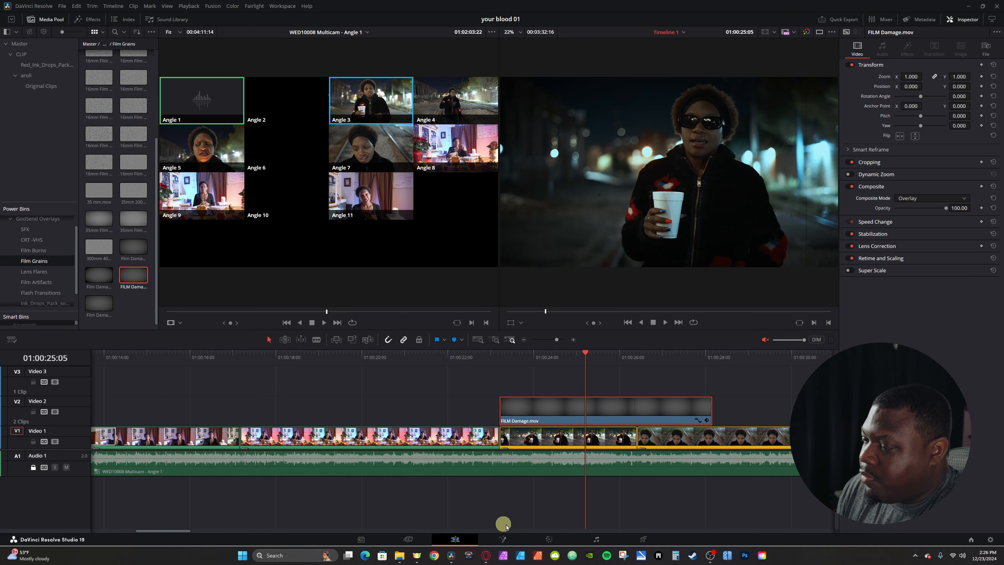
# Switch to color grading, show all timeline clips and select the FILM Damage clip
pyautogui.click(550, 540)
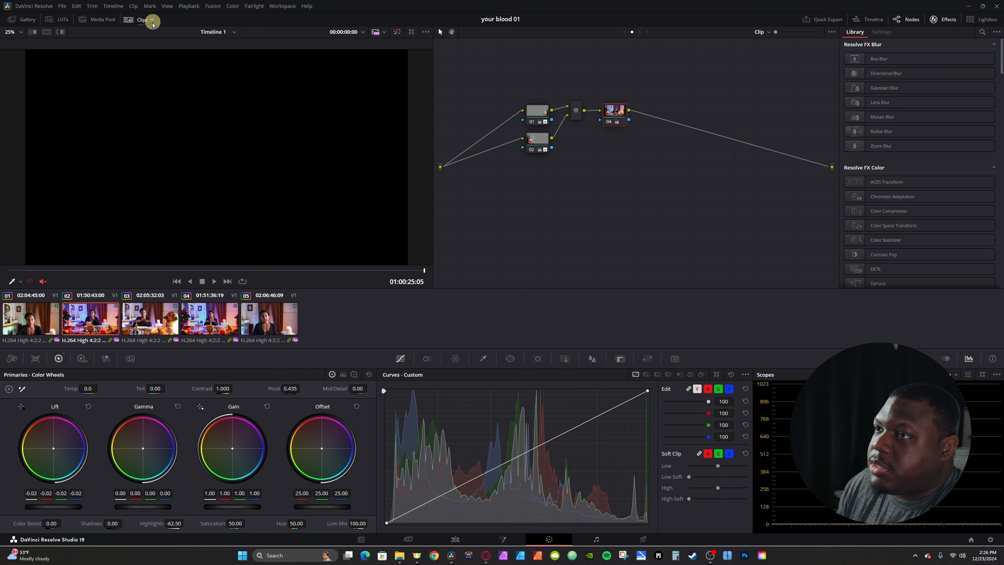
pyautogui.click(152, 20)
pyautogui.click(182, 35)
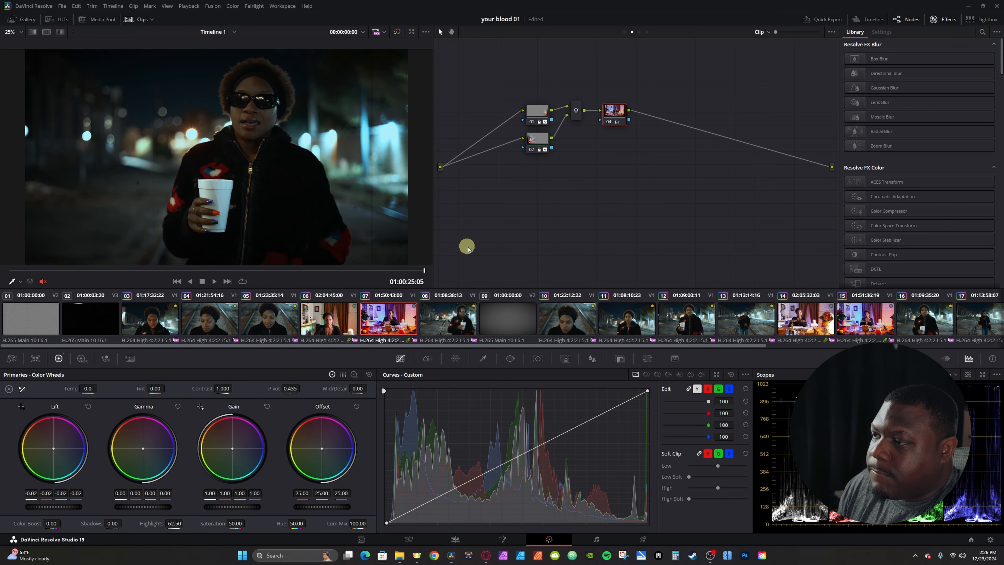
pyautogui.click(500, 330)
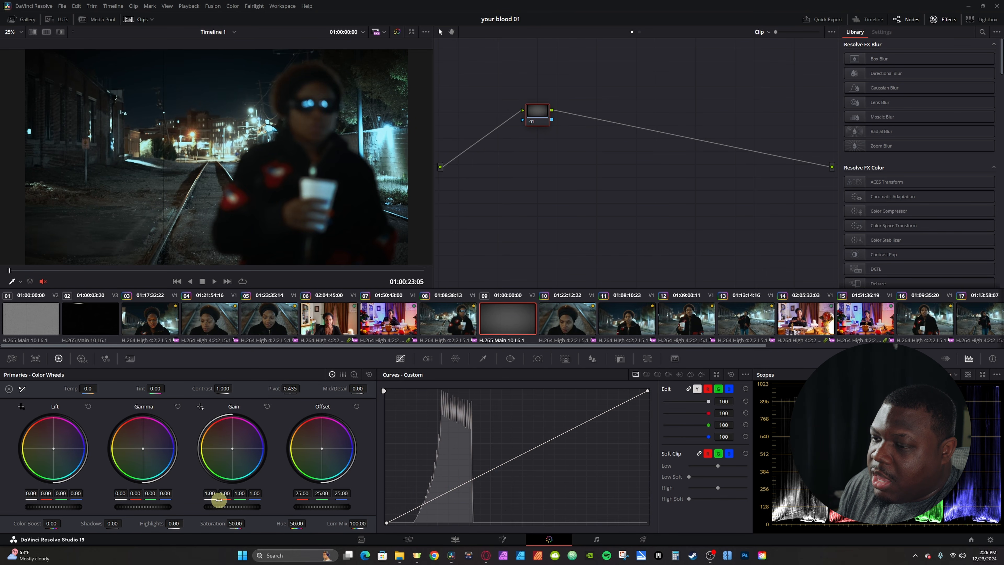
# Set the FILM Damage clip's gain to 1.27 and lift to 0.03, then raise its curve's black point and shape the lower midtones
pyautogui.moveTo(222, 507); pyautogui.dragTo(337, 497)
pyautogui.moveTo(55, 507); pyautogui.dragTo(73, 508)
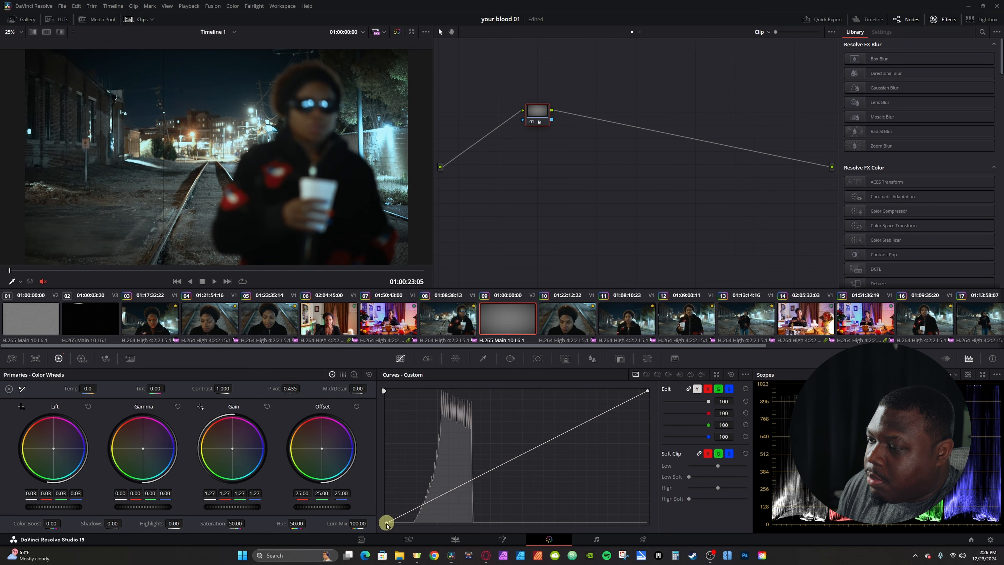
pyautogui.moveTo(386, 521); pyautogui.dragTo(386, 505)
pyautogui.moveTo(472, 460); pyautogui.dragTo(479, 485)
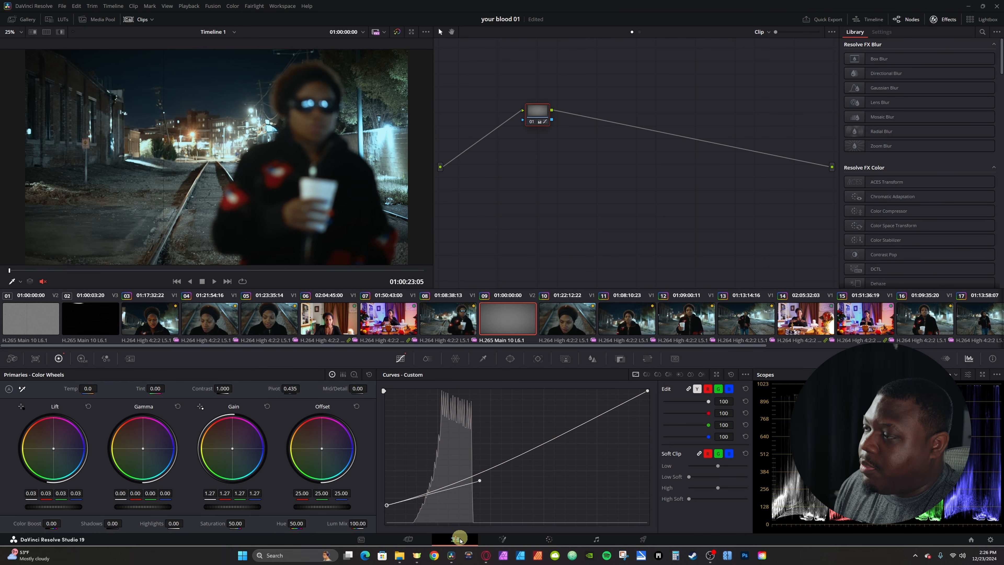
# Return to the edit timeline and play the FILM Damage overlay from just before its start
pyautogui.click(455, 538)
pyautogui.click(479, 356)
pyautogui.press('space')
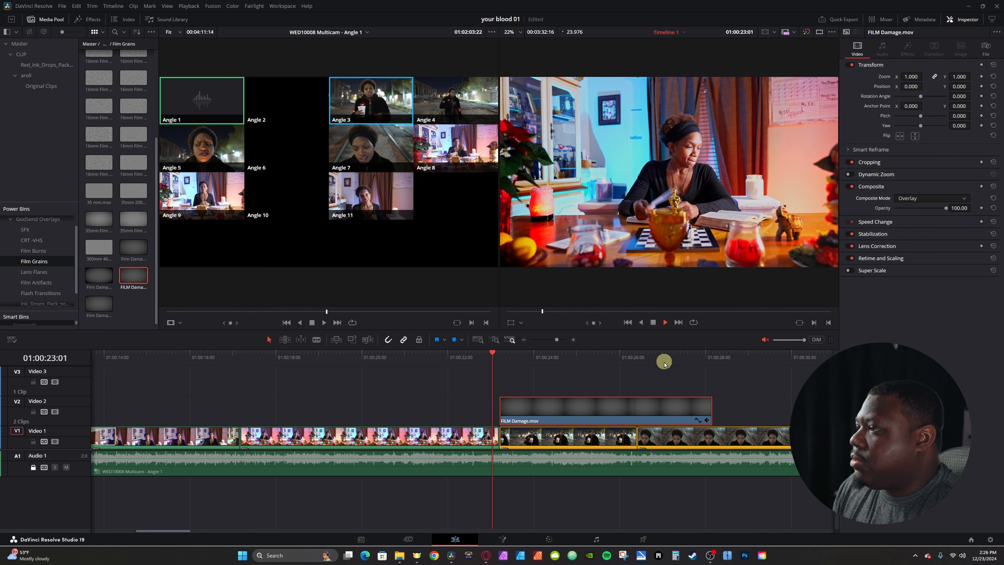
pyautogui.press('space')
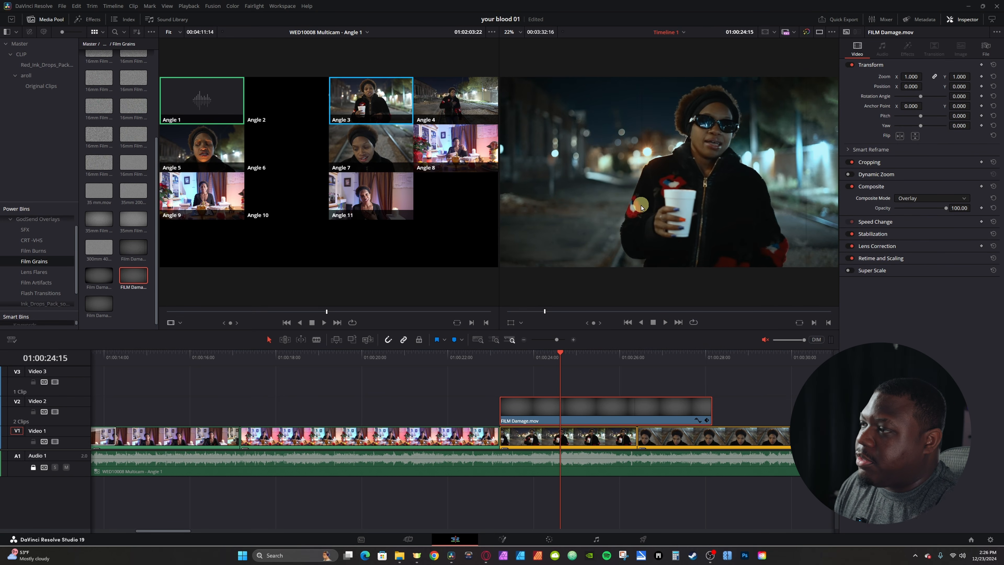
pyautogui.press('space')
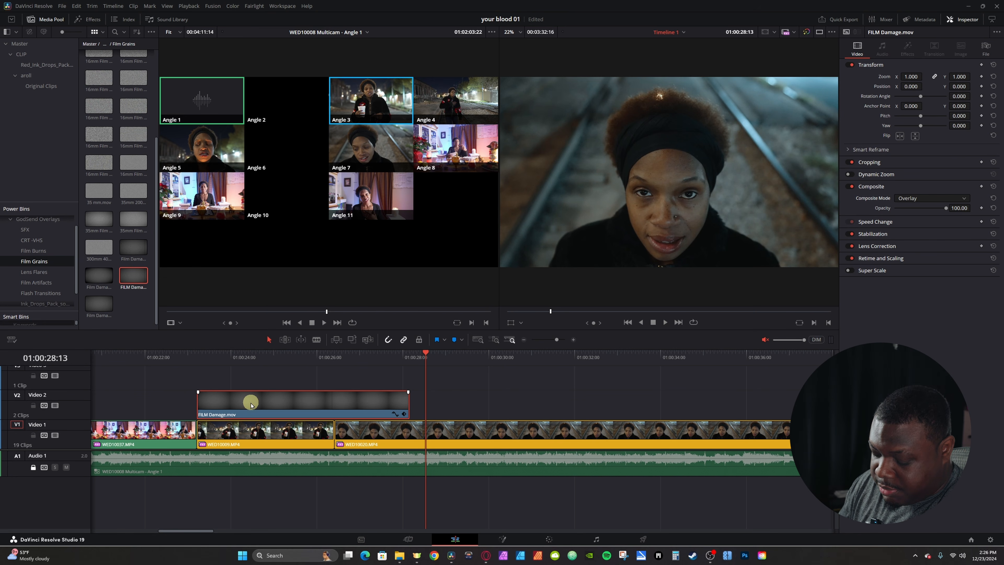
# Duplicate the FILM Damage clip directly after the original on Video 2 and play the overlays
pyautogui.moveTo(259, 406); pyautogui.dragTo(466, 399)
pyautogui.click(395, 363)
pyautogui.press('space')
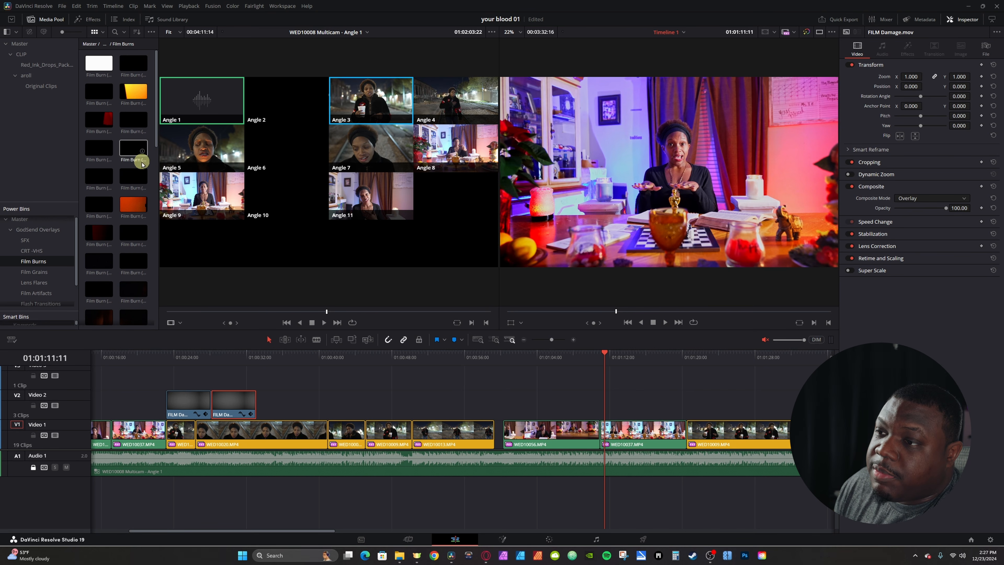
# Place Film Burn (4).mov from Film Burns on Video 2 across the cut between the two indoor shots at about 01:01:11
pyautogui.moveTo(123, 101)
pyautogui.mouseDown()
pyautogui.moveTo(641, 398)
pyautogui.moveTo(587, 399)
pyautogui.moveTo(601, 407)
pyautogui.mouseUp()
pyautogui.scroll(5, 703, 415)
pyautogui.moveTo(433, 406); pyautogui.dragTo(440, 402)
pyautogui.click(448, 364)
pyautogui.click(430, 364)
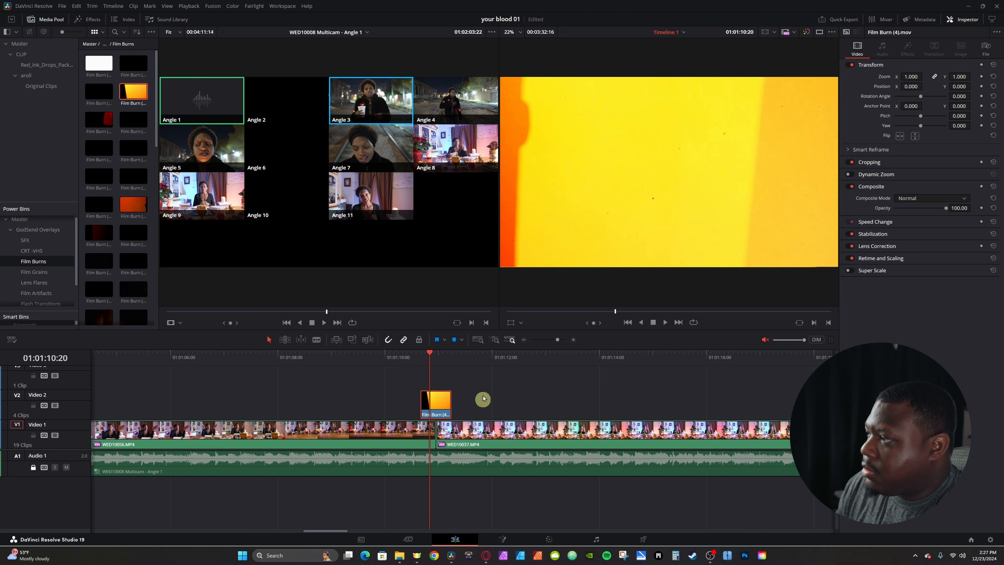
# Set the film burn clip's composite mode to Screen and play across the cut
pyautogui.click(923, 205)
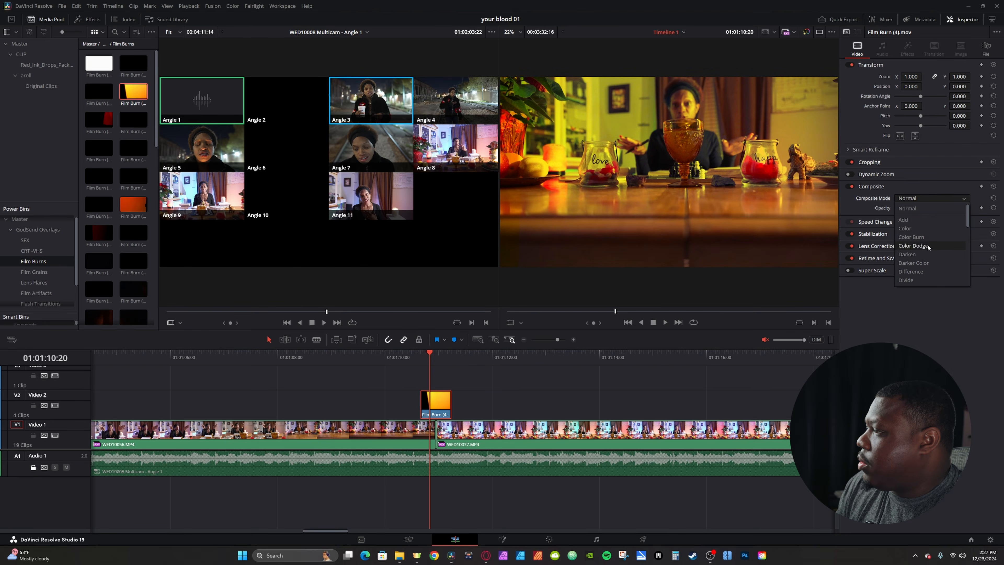
pyautogui.click(919, 234)
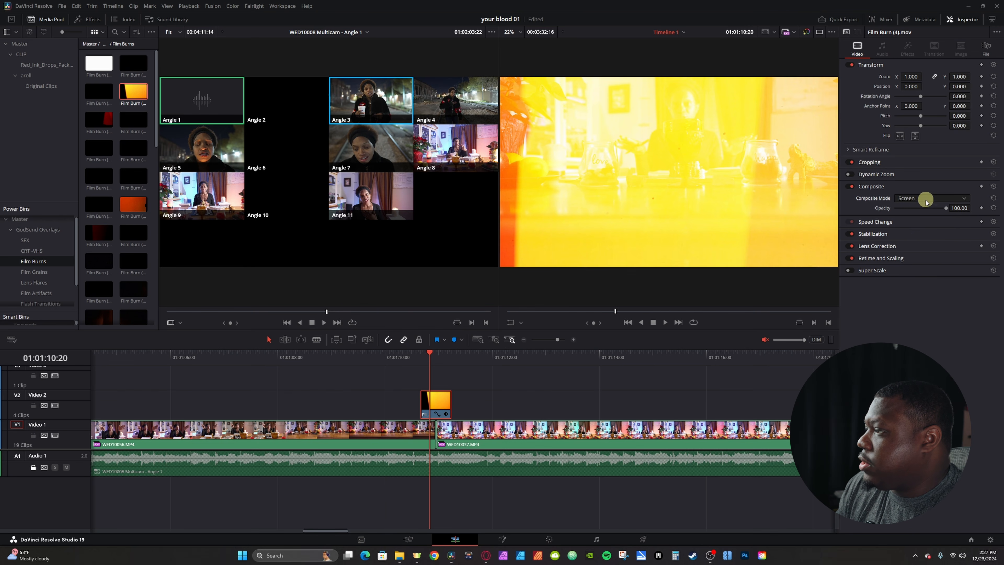
pyautogui.click(406, 362)
pyautogui.press('space')
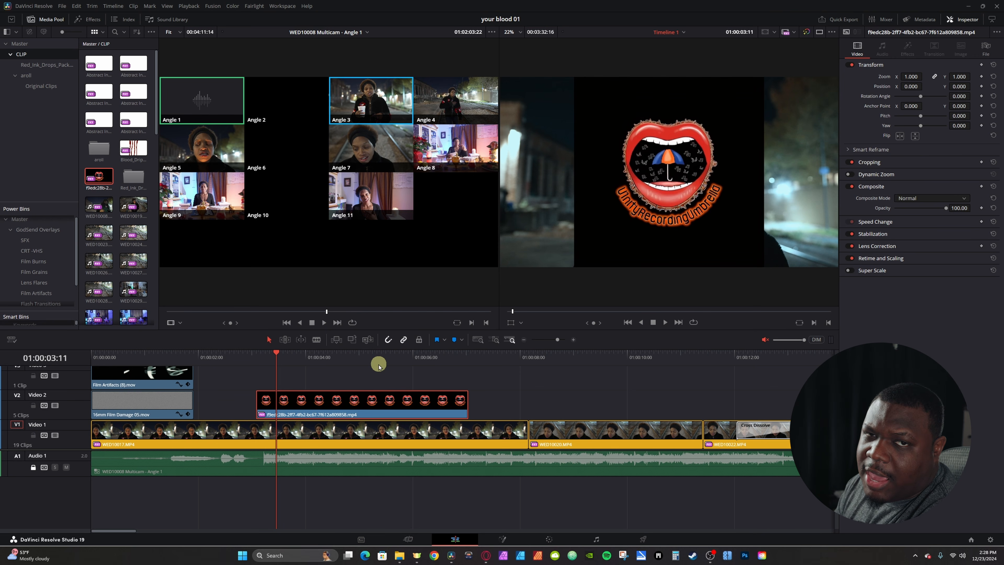
# In Fusion, insert a Luma Keyer between the logo clip's MediaIn1 and MediaOut1, with Contrast/Expand 0.81 and Gamma 0.625
pyautogui.moveTo(284, 352); pyautogui.dragTo(384, 352)
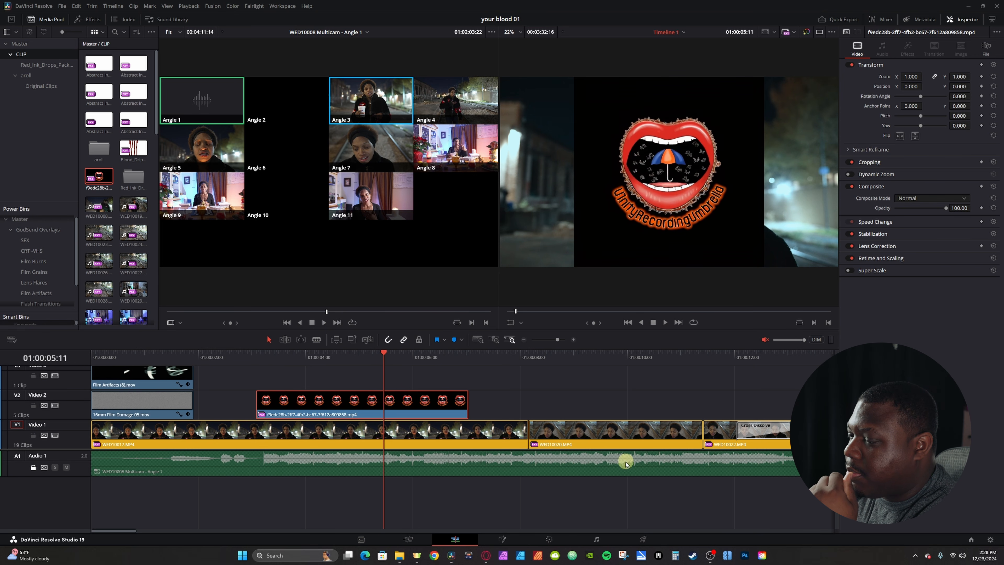
pyautogui.click(501, 540)
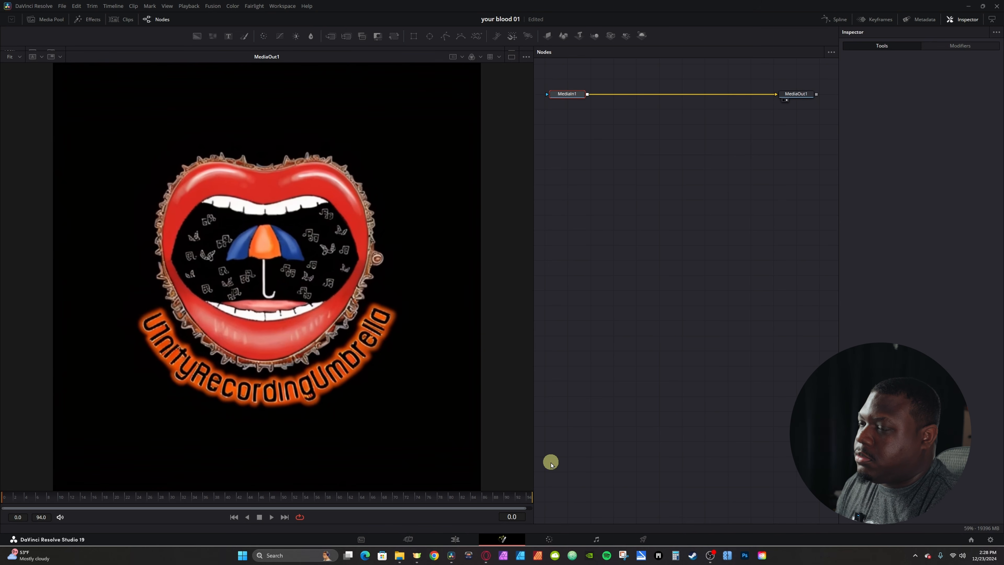
pyautogui.click(659, 212)
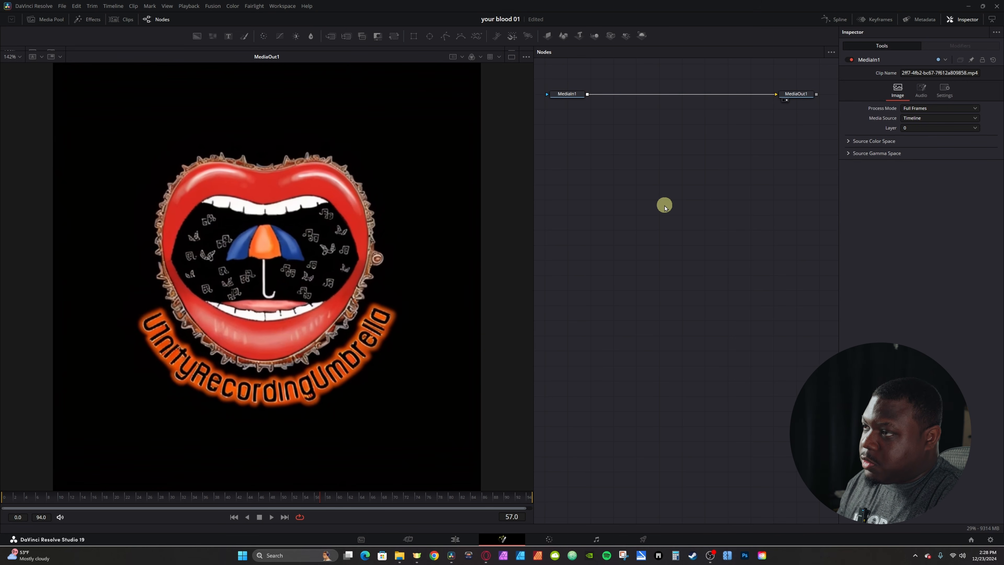
pyautogui.click(698, 303)
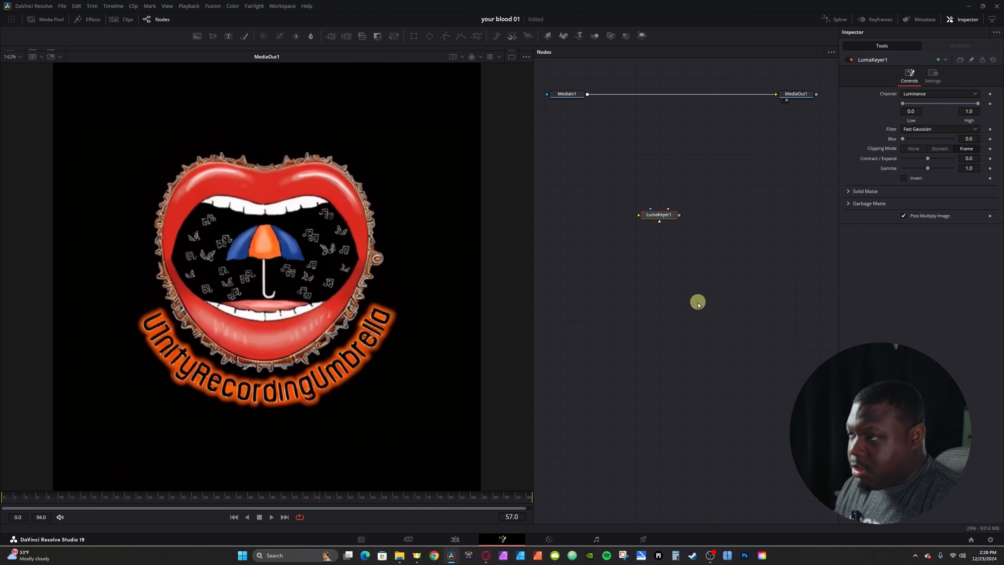
pyautogui.moveTo(656, 226); pyautogui.dragTo(655, 102)
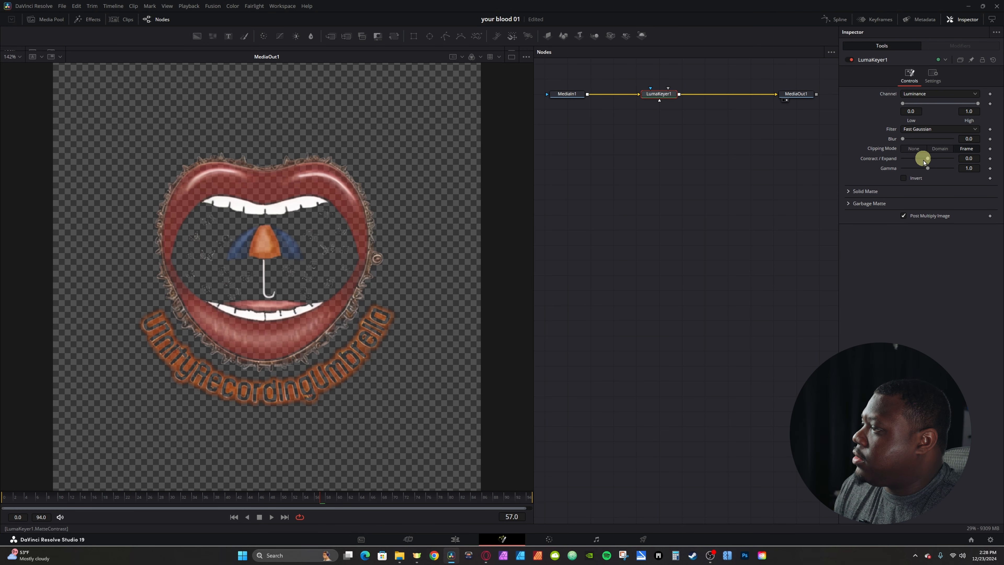
pyautogui.moveTo(929, 162)
pyautogui.mouseDown()
pyautogui.moveTo(943, 163)
pyautogui.moveTo(927, 171)
pyautogui.mouseUp()
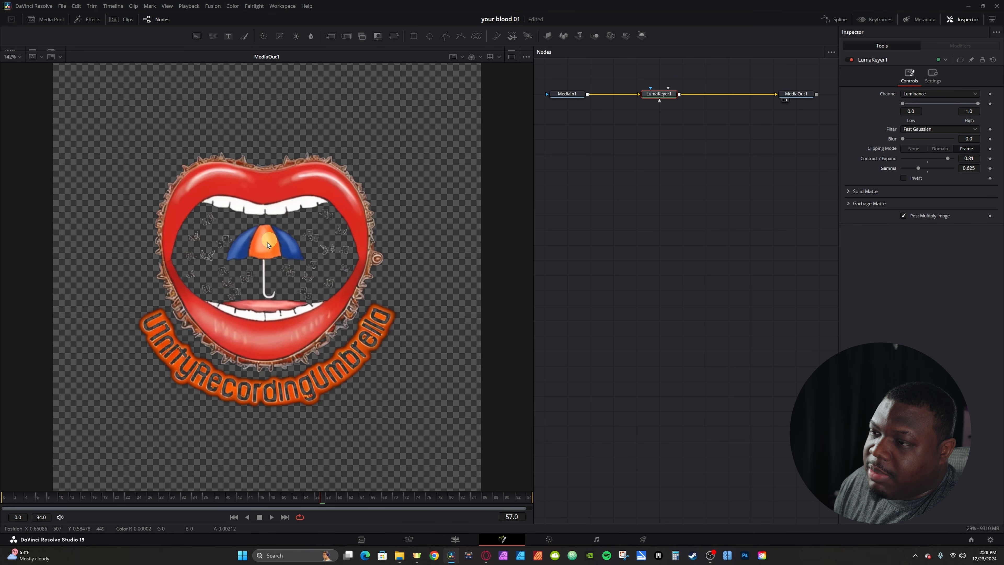
# Add an Ellipse mask to the Luma Keyer, reduce its height to about 0.35 and move it over the logo's mouth opening
pyautogui.moveTo(716, 154); pyautogui.dragTo(727, 265)
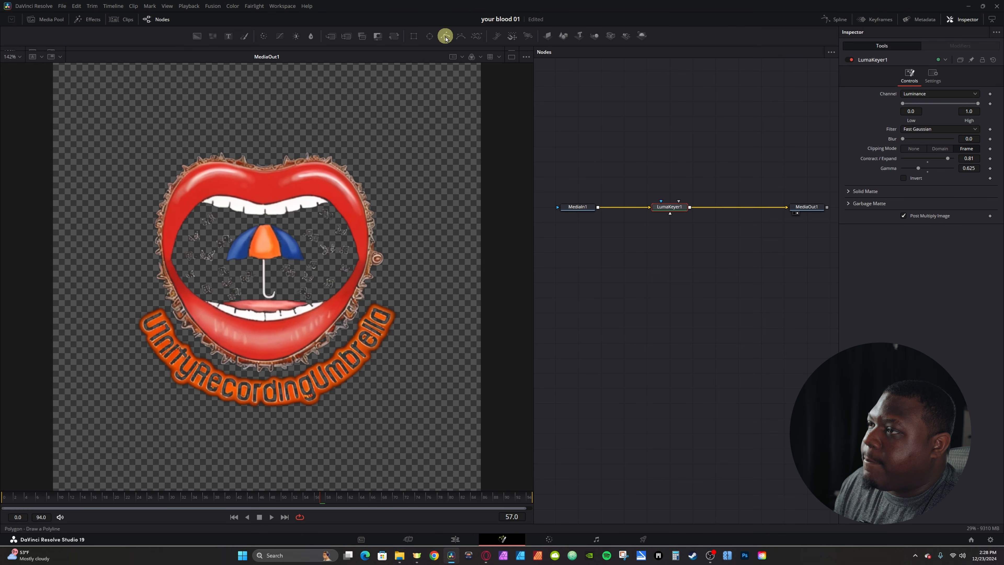
pyautogui.click(429, 36)
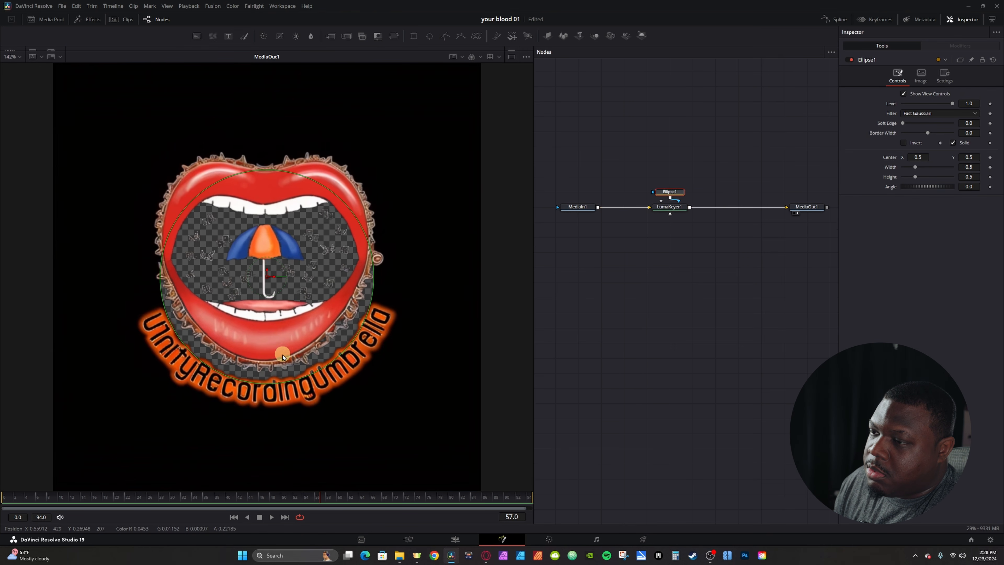
pyautogui.moveTo(265, 277); pyautogui.dragTo(267, 273)
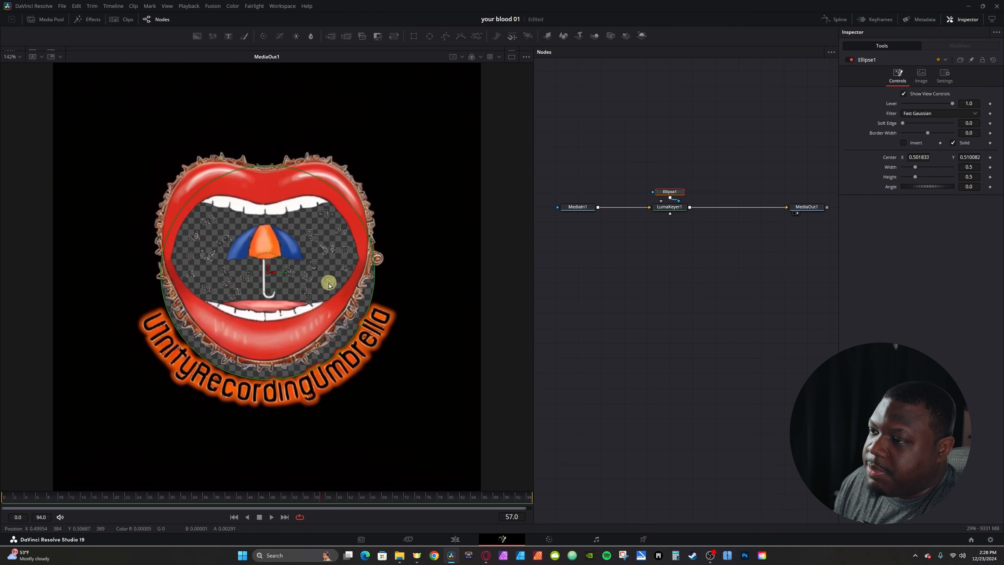
pyautogui.moveTo(292, 368); pyautogui.dragTo(296, 348)
pyautogui.click(269, 275)
pyautogui.moveTo(269, 275); pyautogui.dragTo(273, 260)
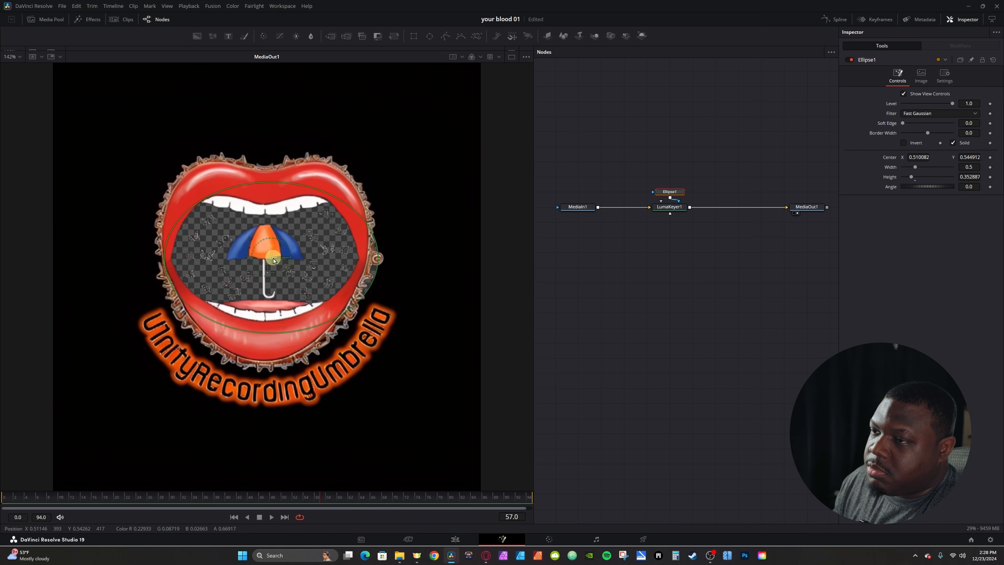
# Narrow the ellipse mask to a width of about 0.44 and center it at about 0.49, 0.55
pyautogui.moveTo(377, 263); pyautogui.dragTo(363, 263)
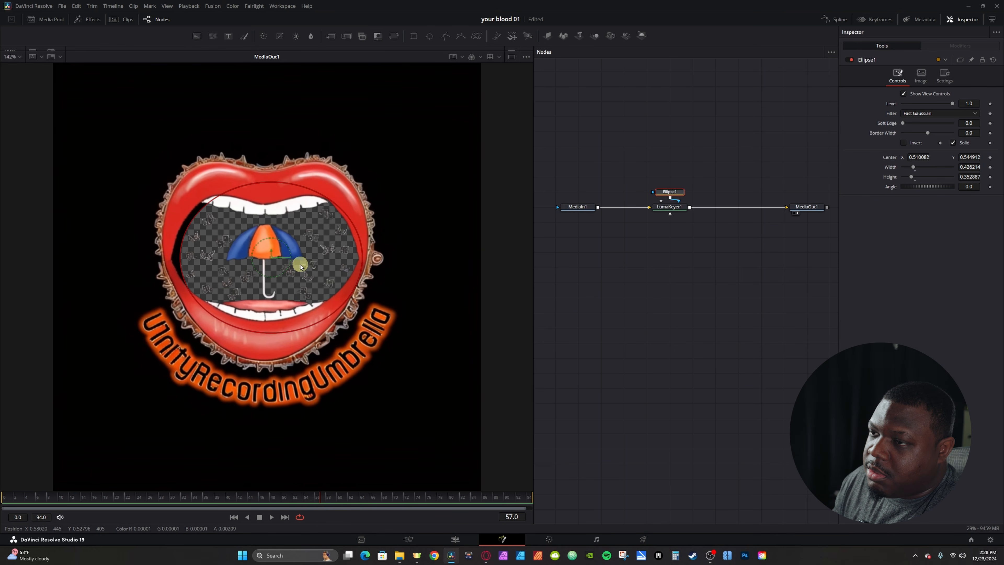
pyautogui.moveTo(274, 260); pyautogui.dragTo(267, 260)
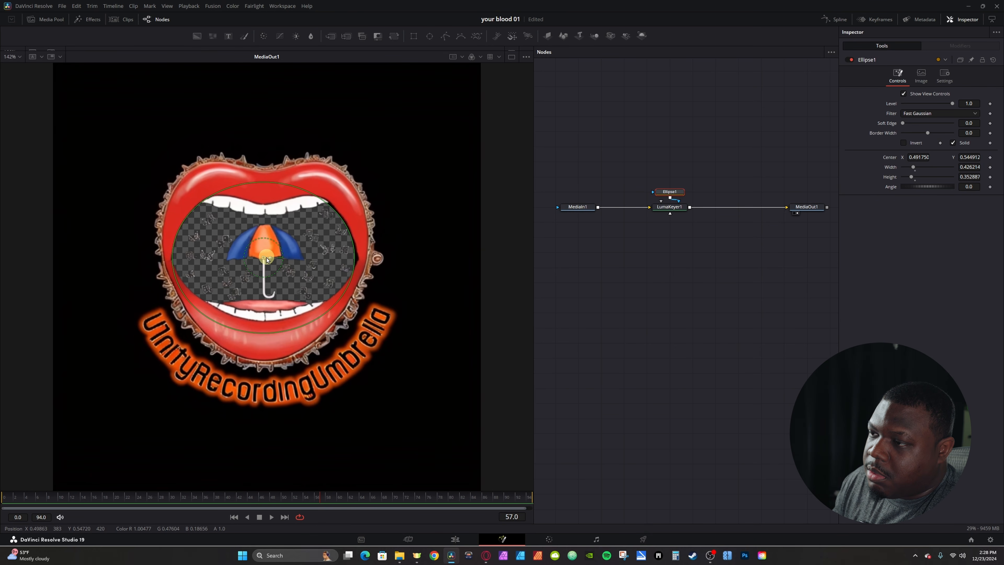
pyautogui.moveTo(358, 258); pyautogui.dragTo(361, 258)
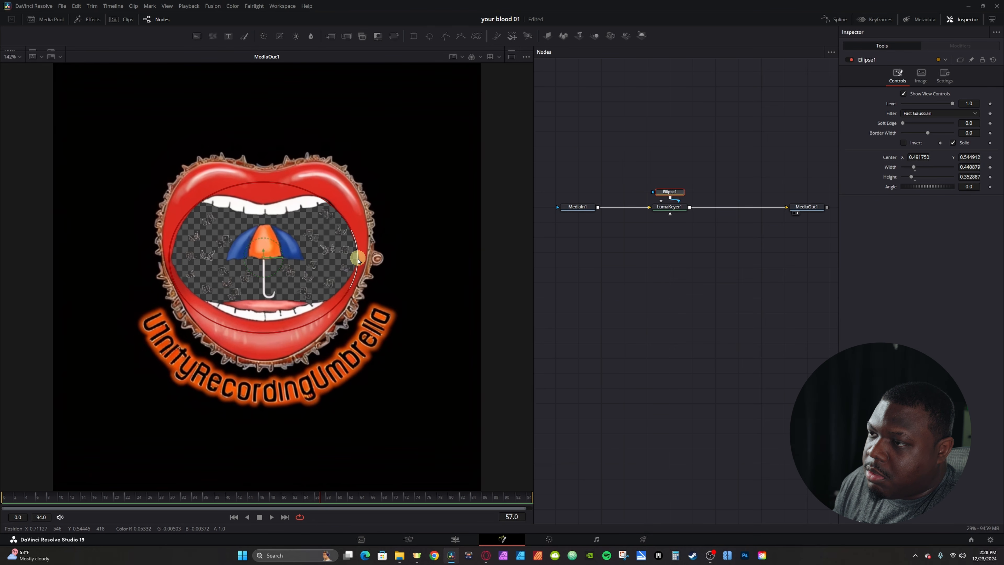
pyautogui.moveTo(265, 258); pyautogui.dragTo(266, 255)
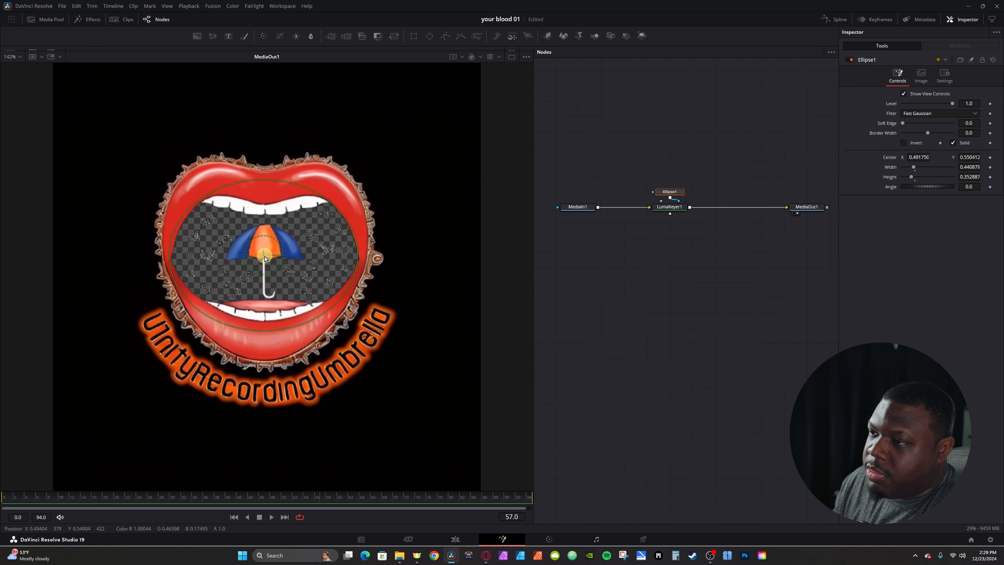
# Play the logo animation to check the mask, set the ellipse width to 0.488 and play it again
pyautogui.press('space')
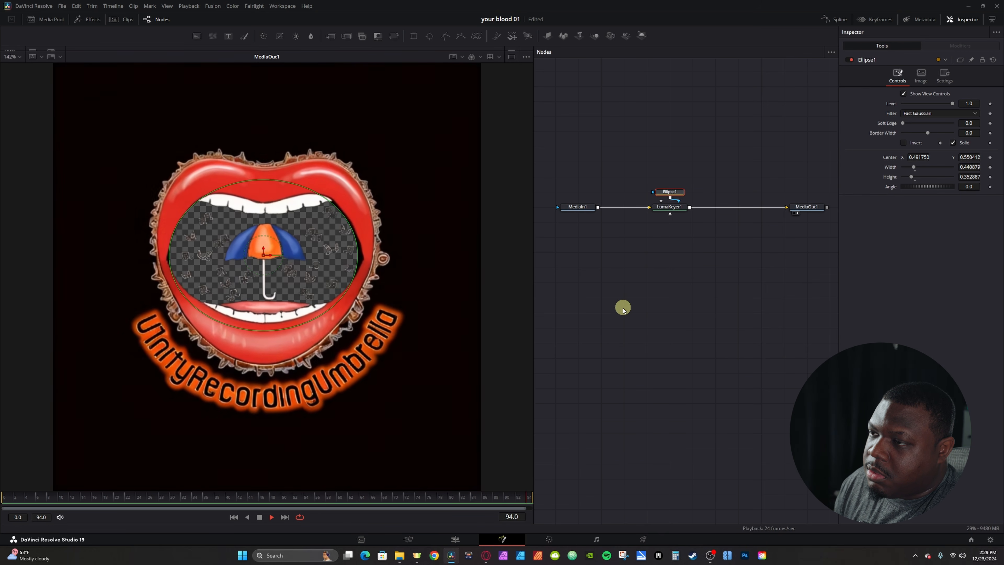
pyautogui.press('space')
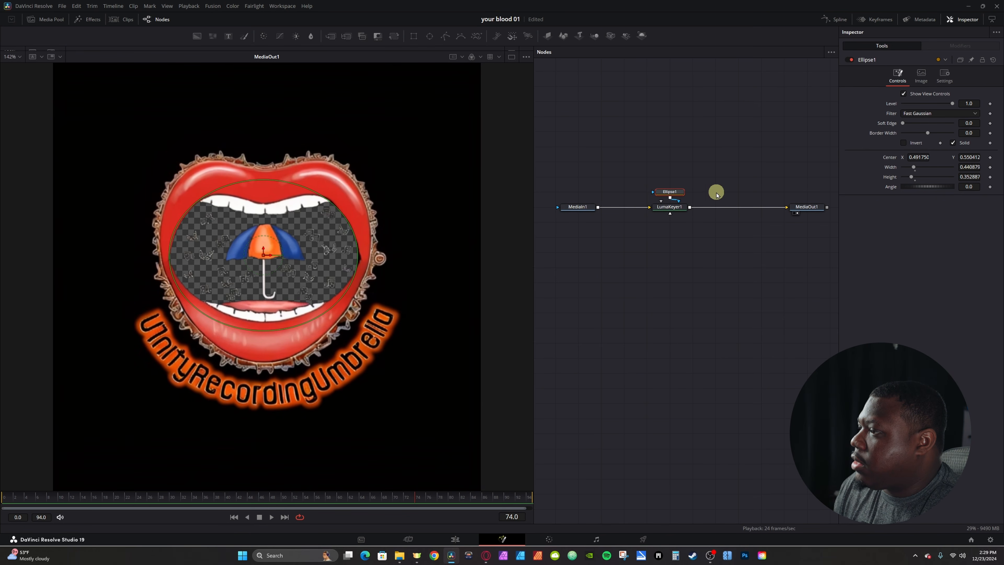
pyautogui.doubleClick(915, 168)
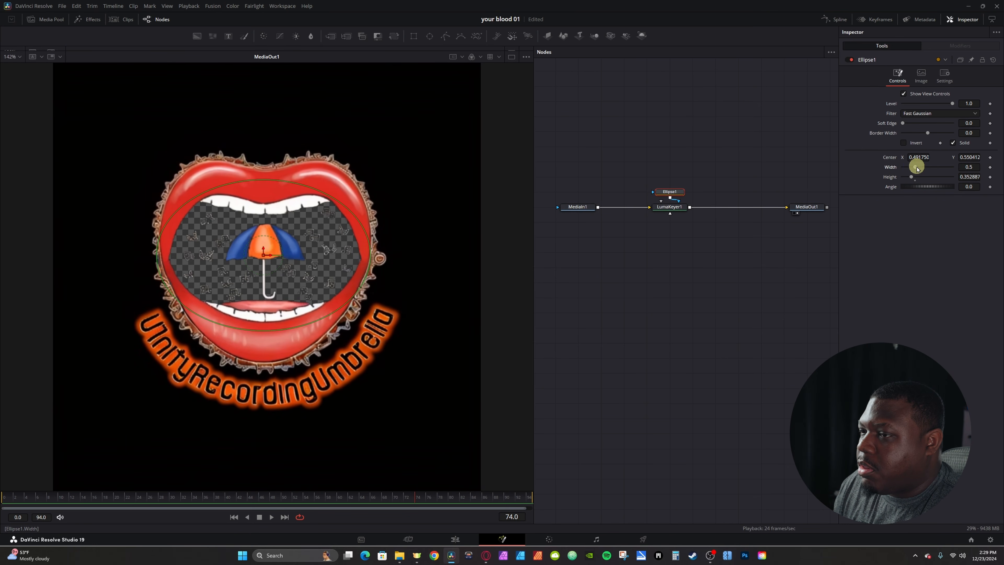
pyautogui.moveTo(917, 168); pyautogui.dragTo(915, 167)
pyautogui.press('space')
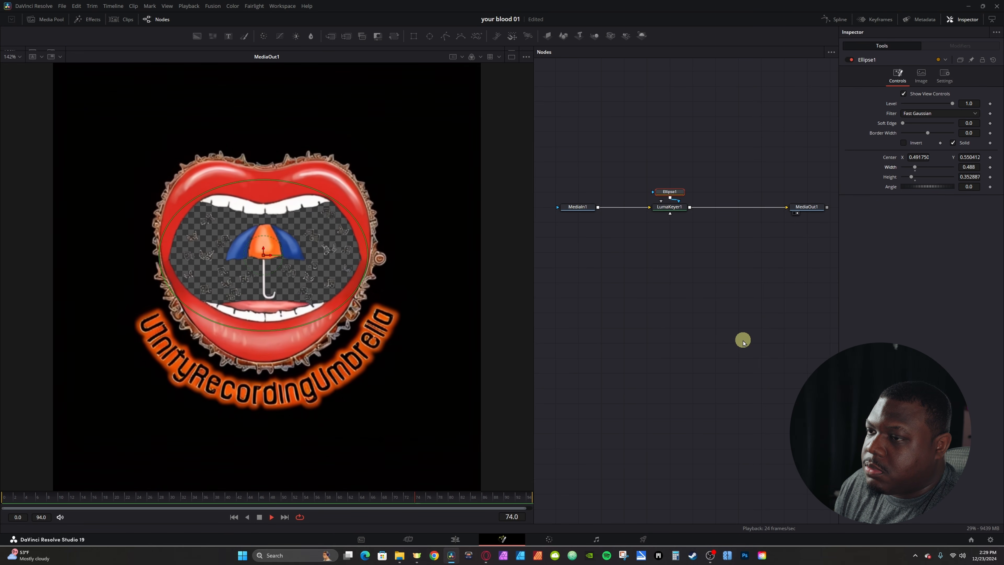
# Stop playback and start keyframing the ellipse mask's width at frame 11 with a value of about 0.426
pyautogui.press('space')
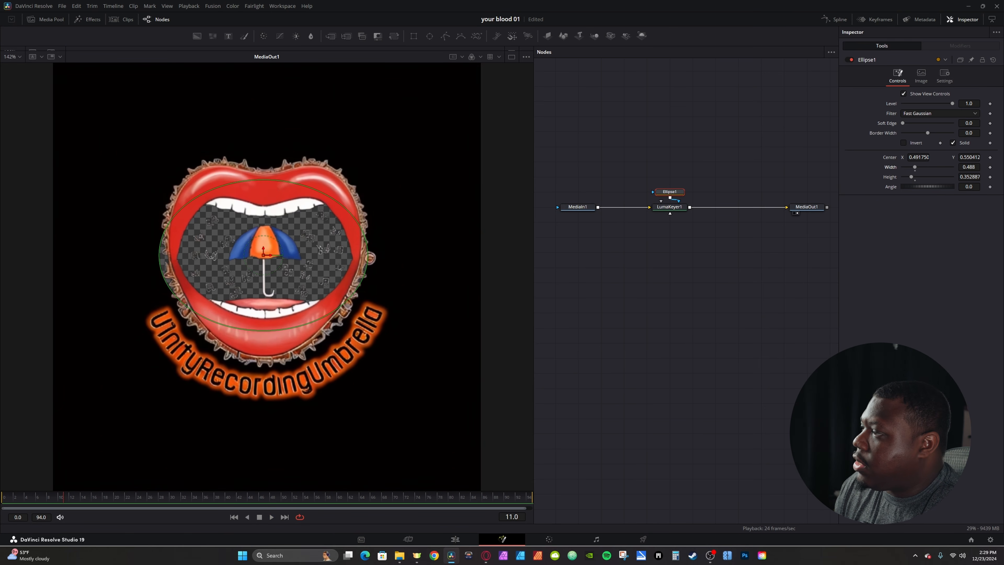
pyautogui.click(989, 167)
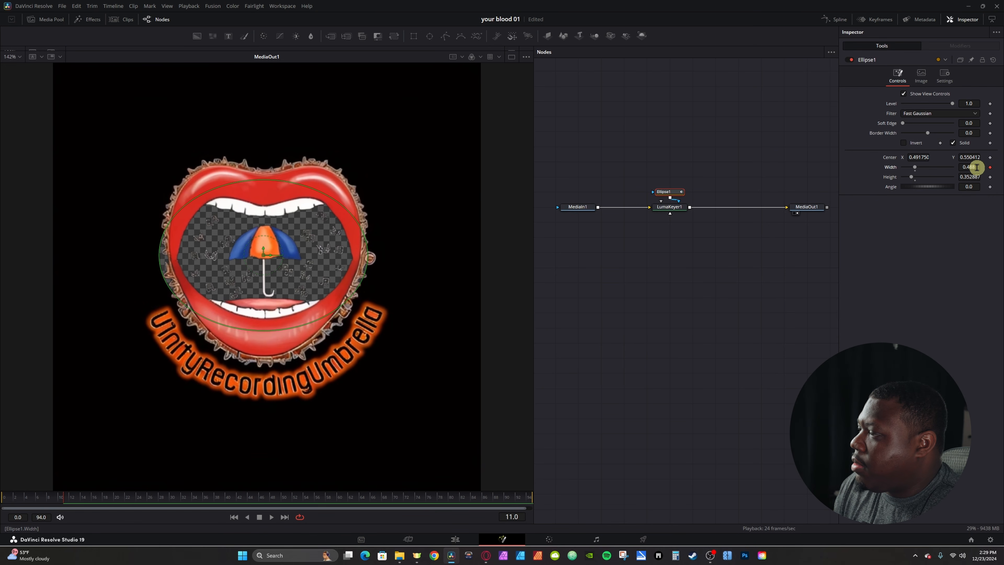
pyautogui.moveTo(976, 167); pyautogui.dragTo(975, 168)
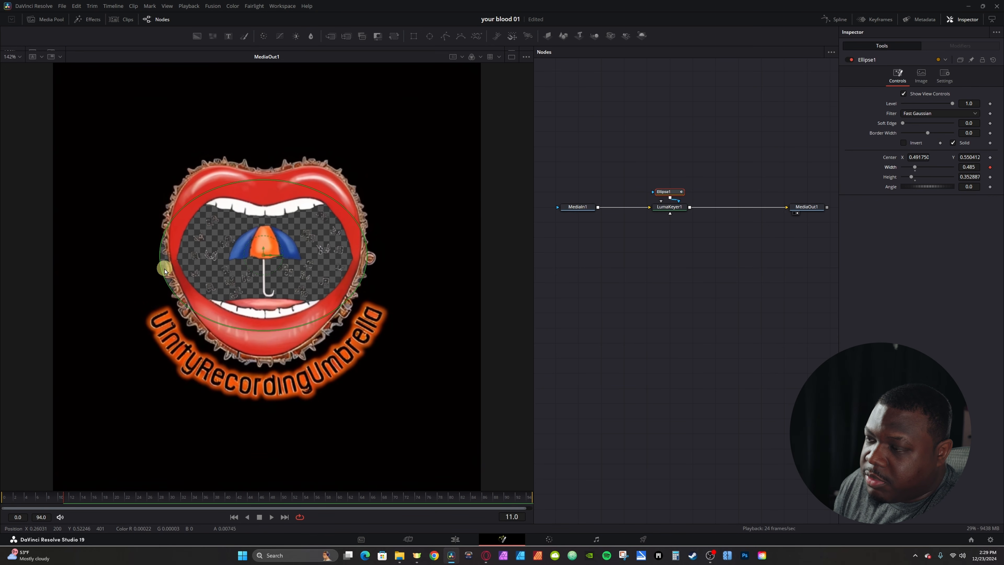
pyautogui.moveTo(975, 166); pyautogui.dragTo(959, 166)
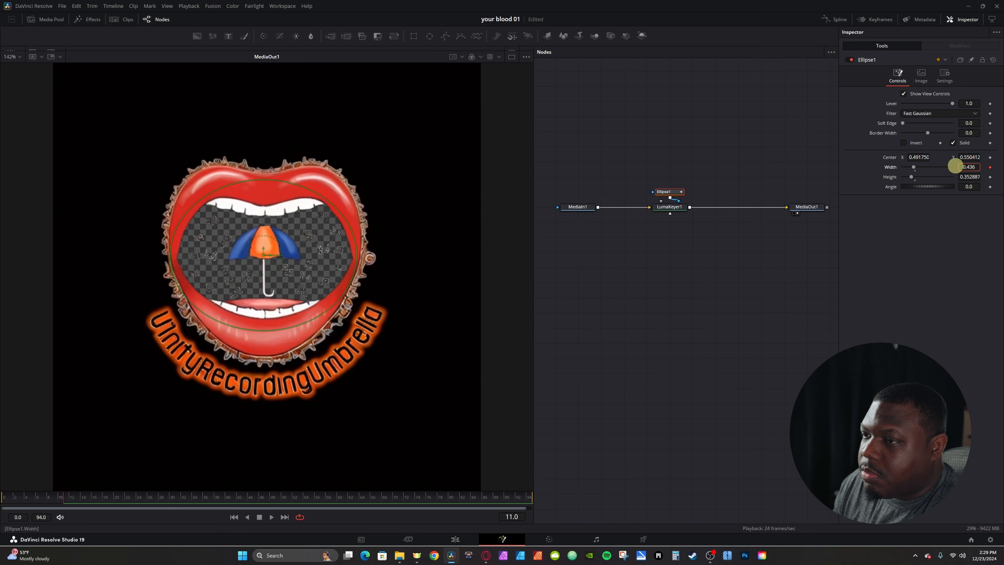
# Keyframe the ellipse width to about 0.457 at frame 38, play the animation, and widen the mask slightly at a further frame
pyautogui.click(213, 497)
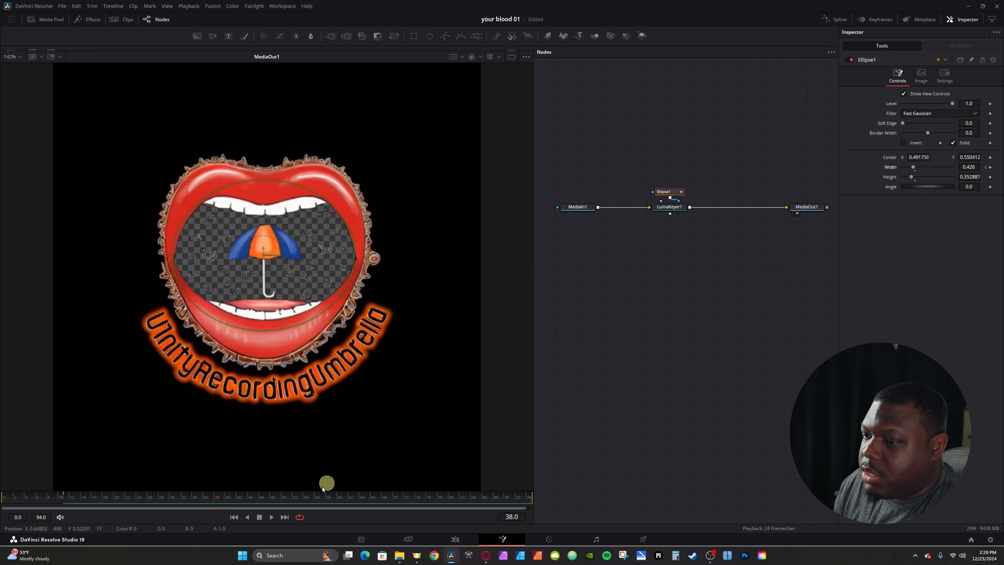
pyautogui.moveTo(913, 170); pyautogui.dragTo(916, 170)
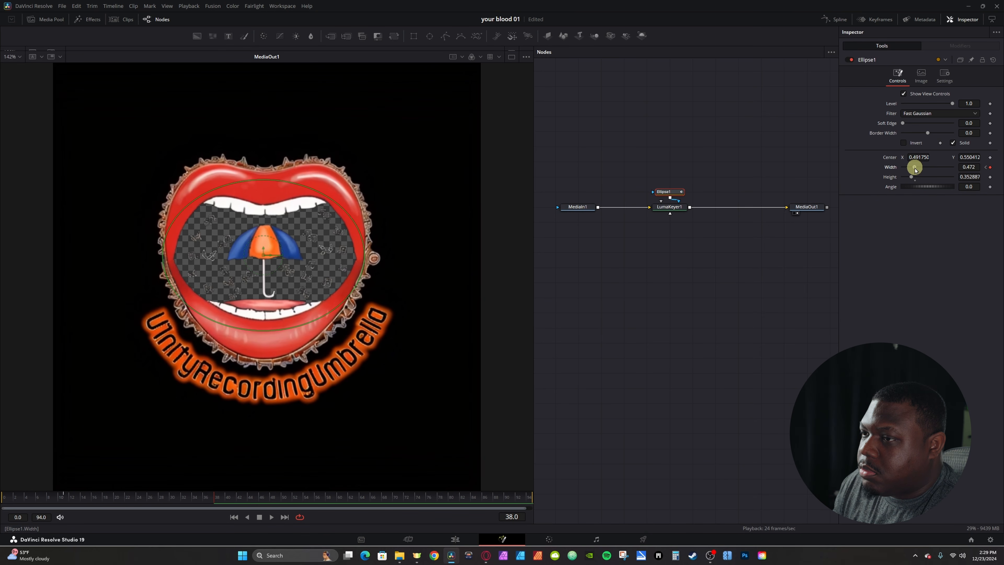
pyautogui.press('space')
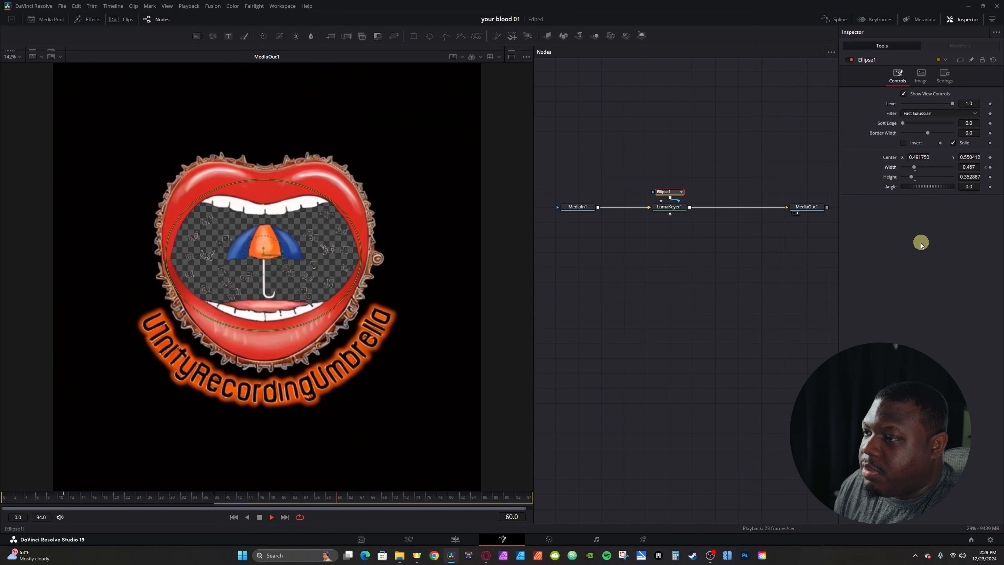
pyautogui.press('space')
pyautogui.moveTo(967, 167); pyautogui.dragTo(973, 166)
pyautogui.press('space')
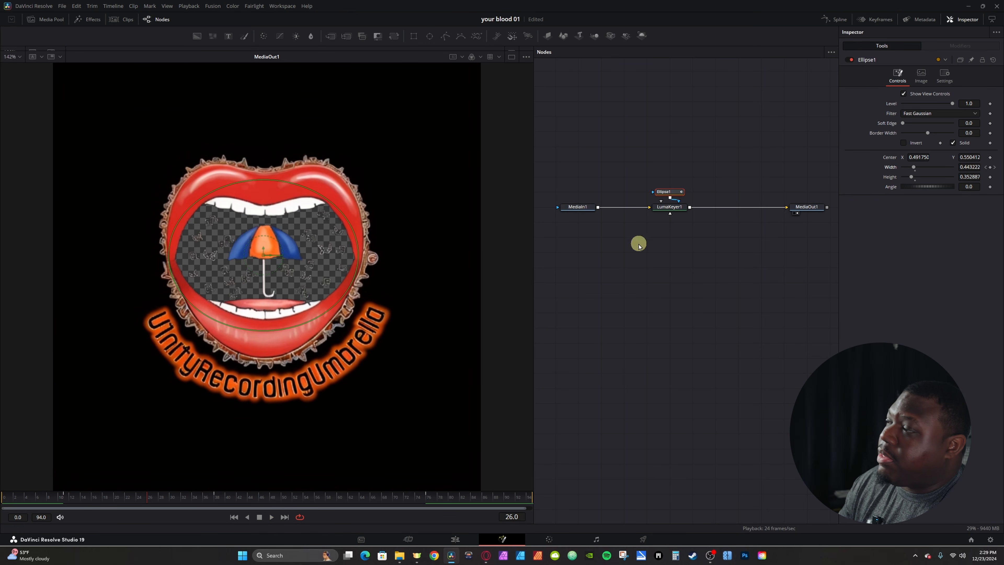
# Invert the Luma Keyer's ellipse mask and return to the Edit page to check the keyed logo over the footage
pyautogui.click(678, 207)
pyautogui.click(665, 193)
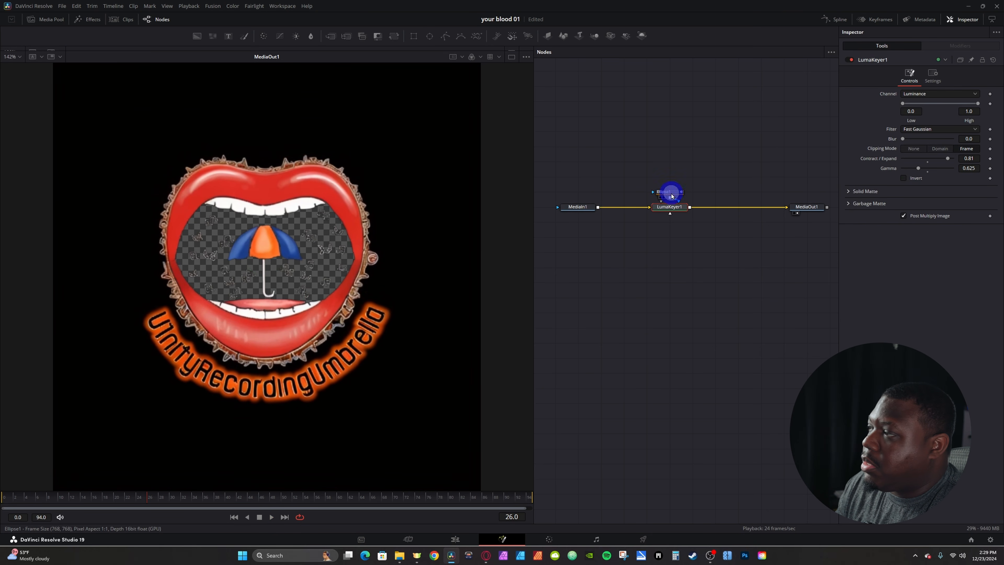
pyautogui.click(910, 147)
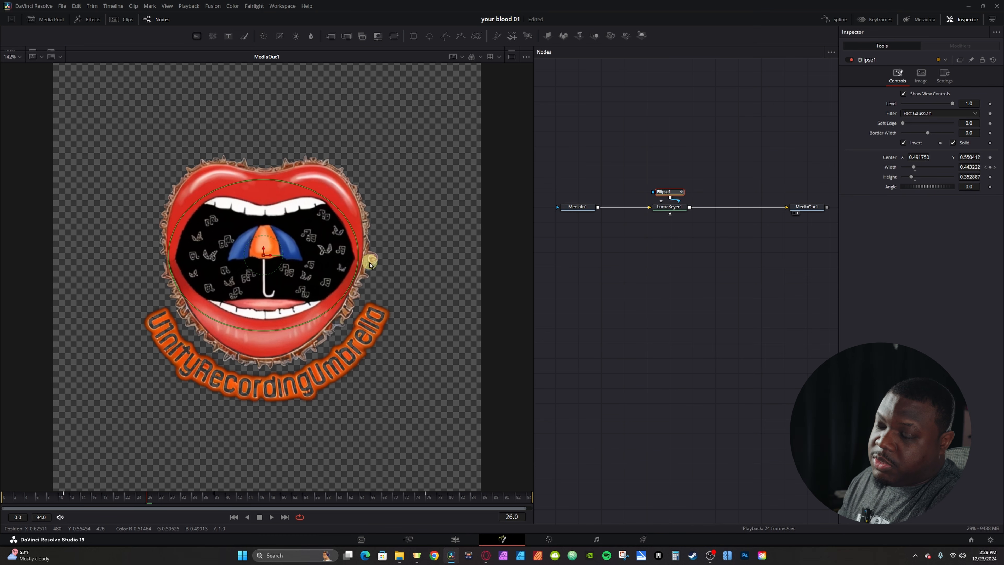
pyautogui.click(455, 538)
pyautogui.moveTo(249, 362); pyautogui.dragTo(275, 363)
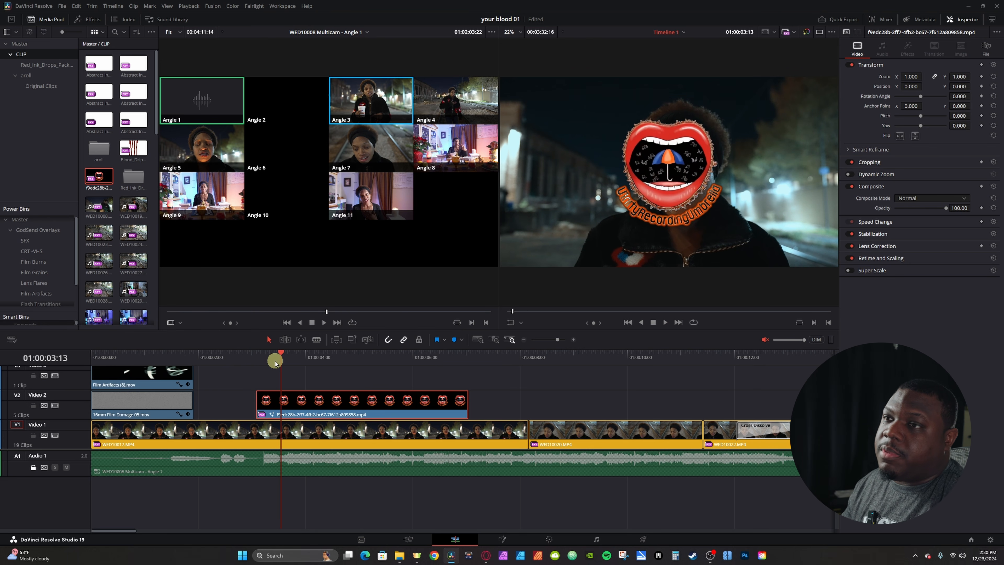
# Search the effects for roto and apply Roto Effect X to the logo clip on Video 2
pyautogui.click(103, 22)
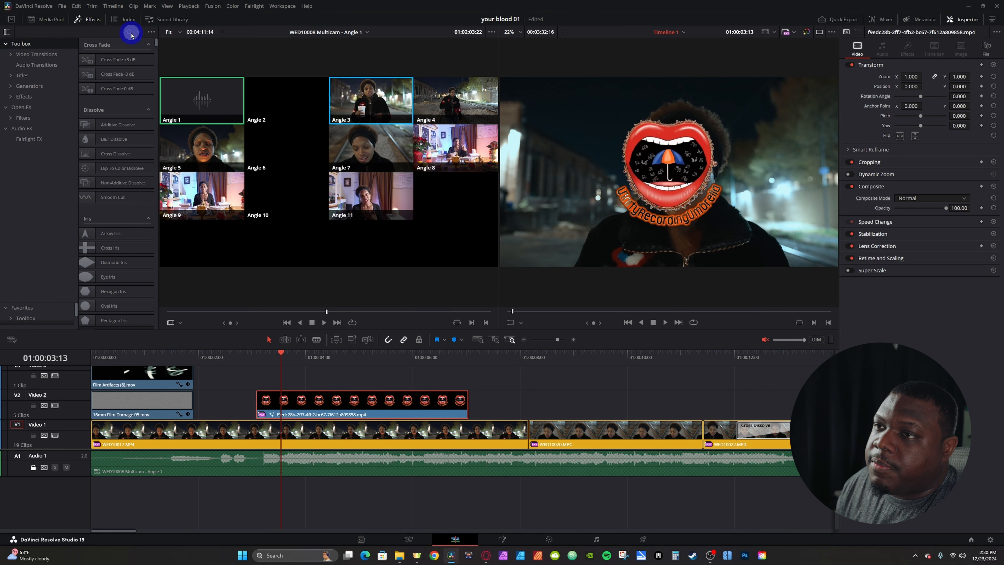
pyautogui.click(130, 33)
pyautogui.write('ror')
pyautogui.press('BackSpace')
pyautogui.write('to')
pyautogui.moveTo(115, 116); pyautogui.dragTo(316, 413)
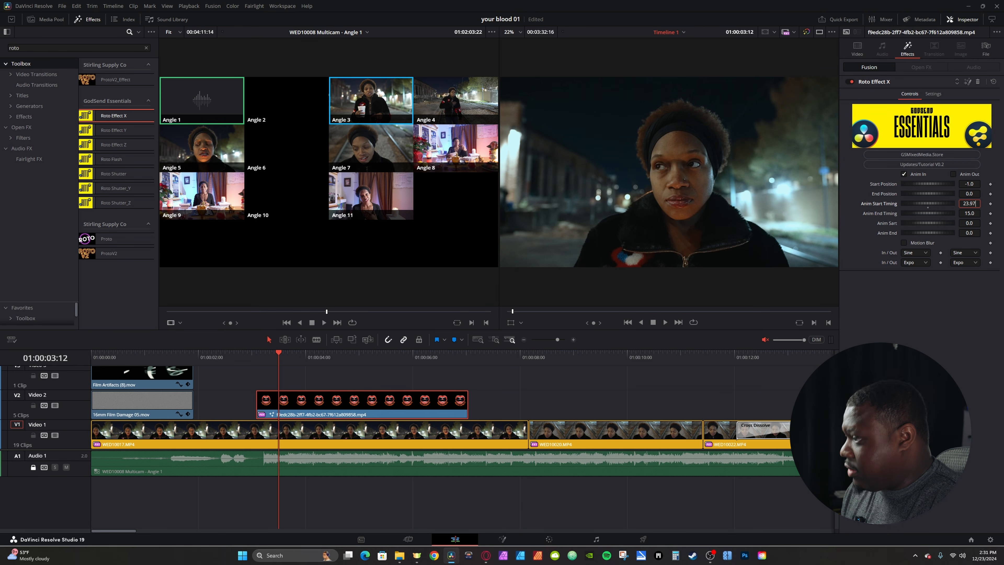
# Set Roto Effect X's Anim Start Timing to 23.976 and play the logo's entrance from just before the clip
pyautogui.press('Tab')
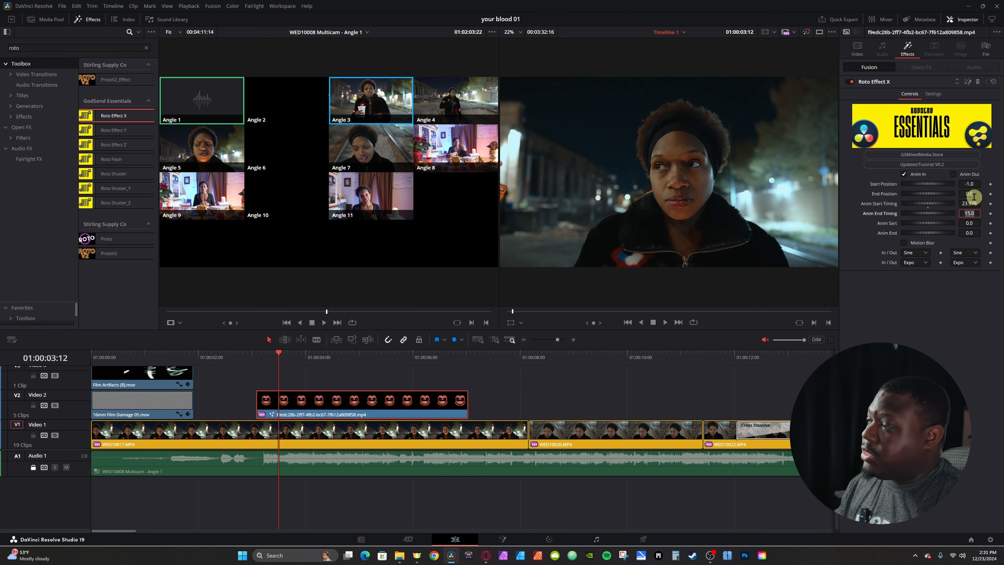
pyautogui.click(973, 197)
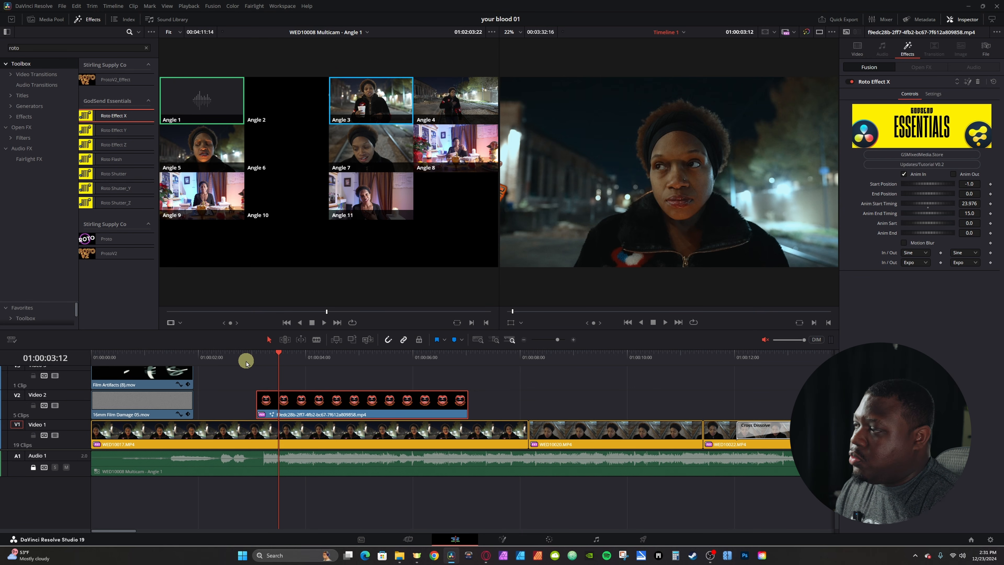
pyautogui.click(246, 361)
pyautogui.press('space')
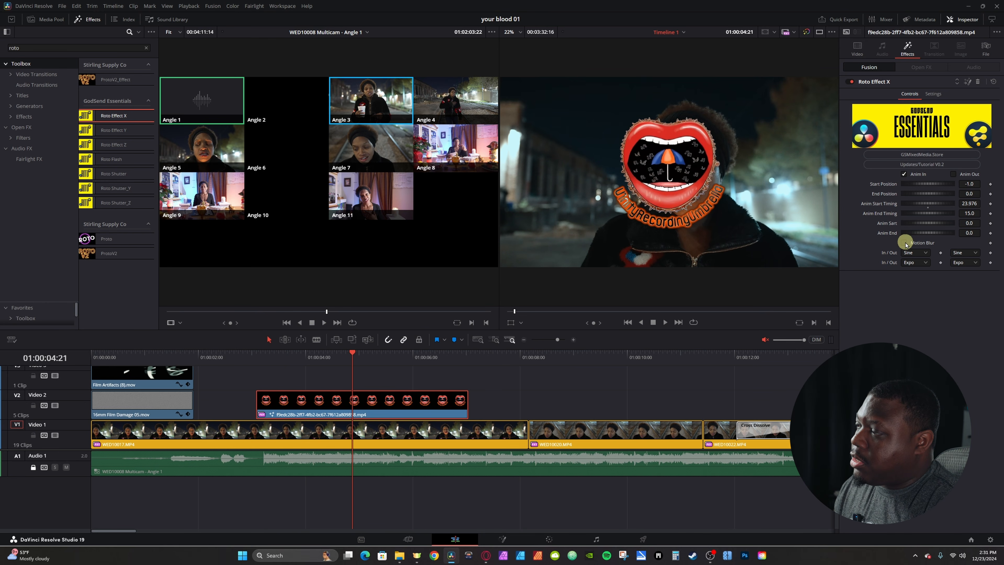
# Enable Motion Blur on Roto Effect X with Quality 10 and play the logo's entrance again
pyautogui.click(905, 243)
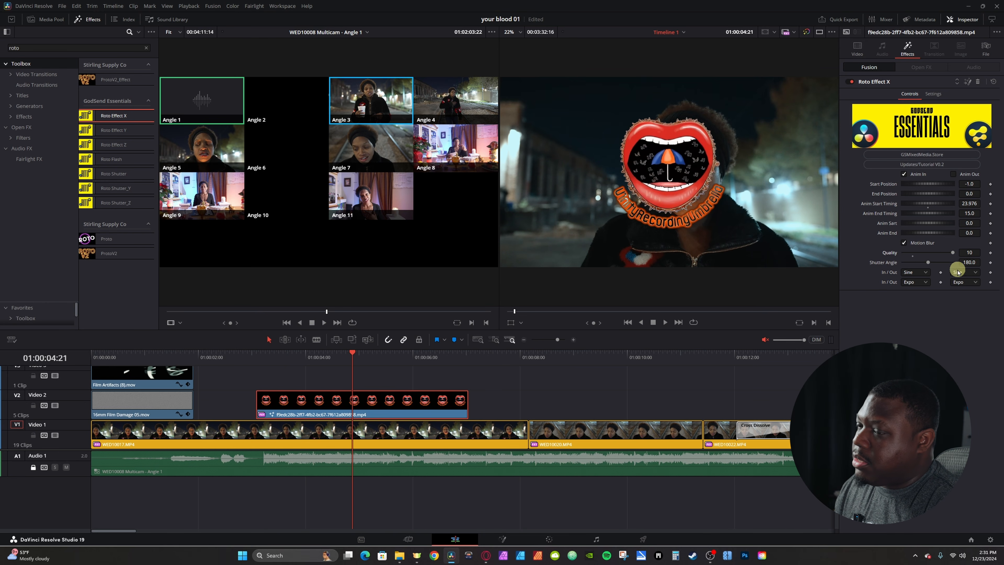
pyautogui.click(367, 382)
pyautogui.click(245, 358)
pyautogui.press('space')
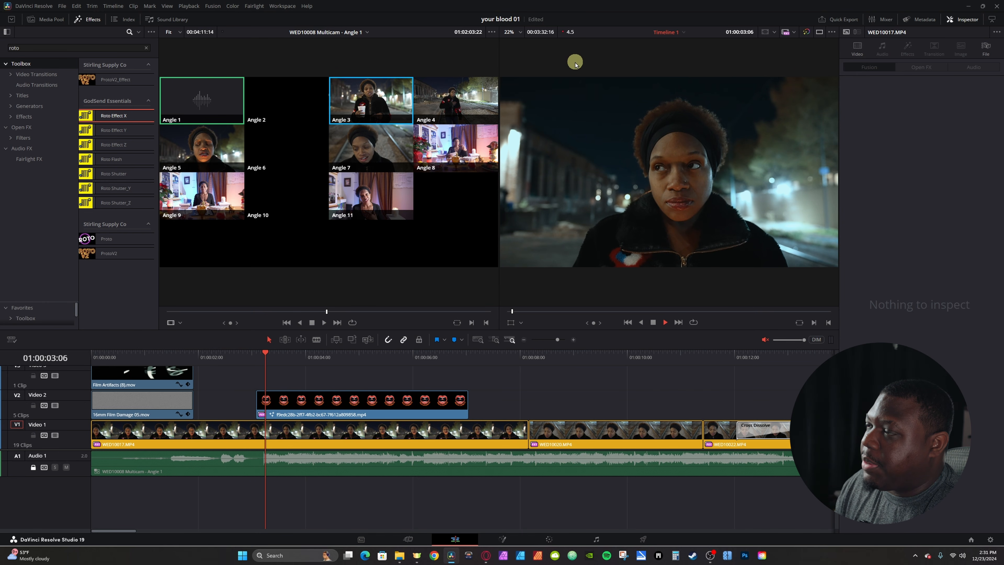
pyautogui.press('space')
# Set the playback render cache mode to User
pyautogui.click(189, 6)
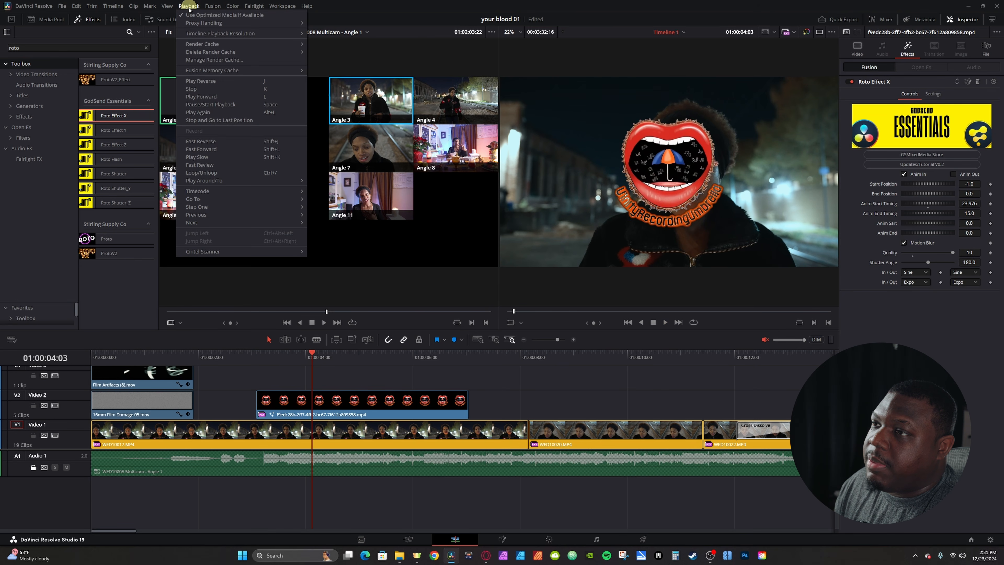
pyautogui.moveTo(245, 44)
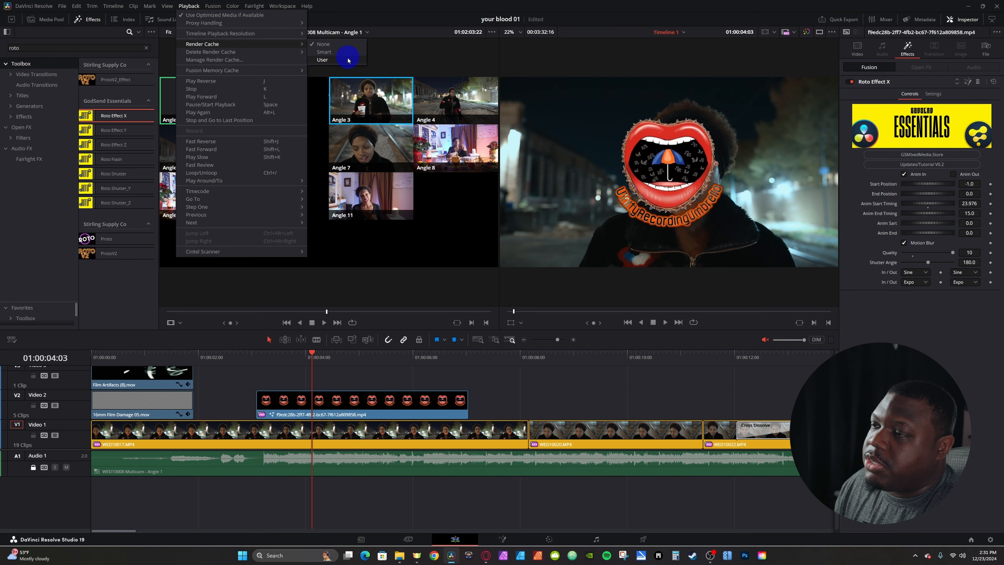
pyautogui.click(348, 59)
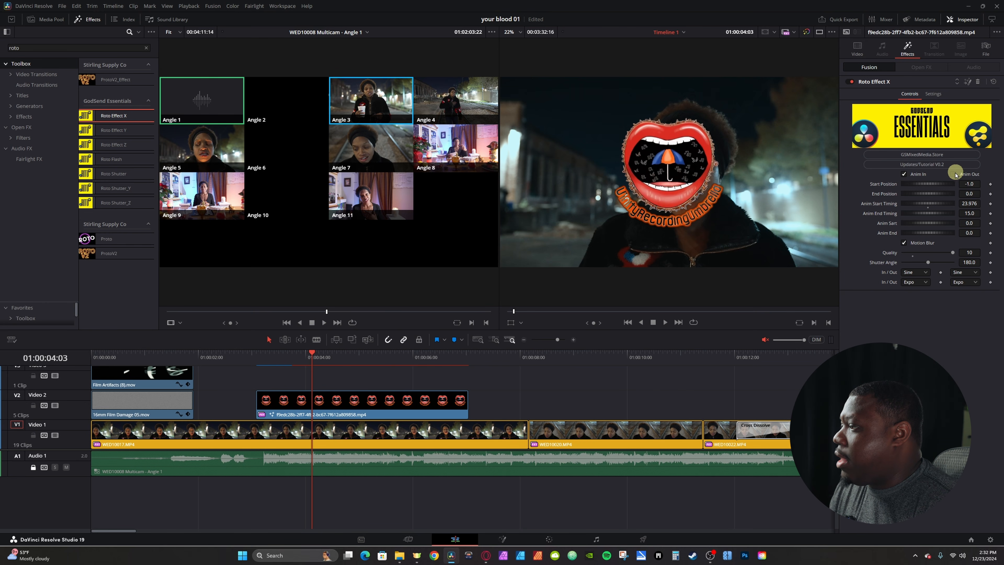
# Enable Anim Out on Roto Effect X with an Anim End Timing of 12, and play through the logo clip to check it
pyautogui.click(952, 174)
pyautogui.click(969, 214)
pyautogui.write('12')
pyautogui.press('Tab')
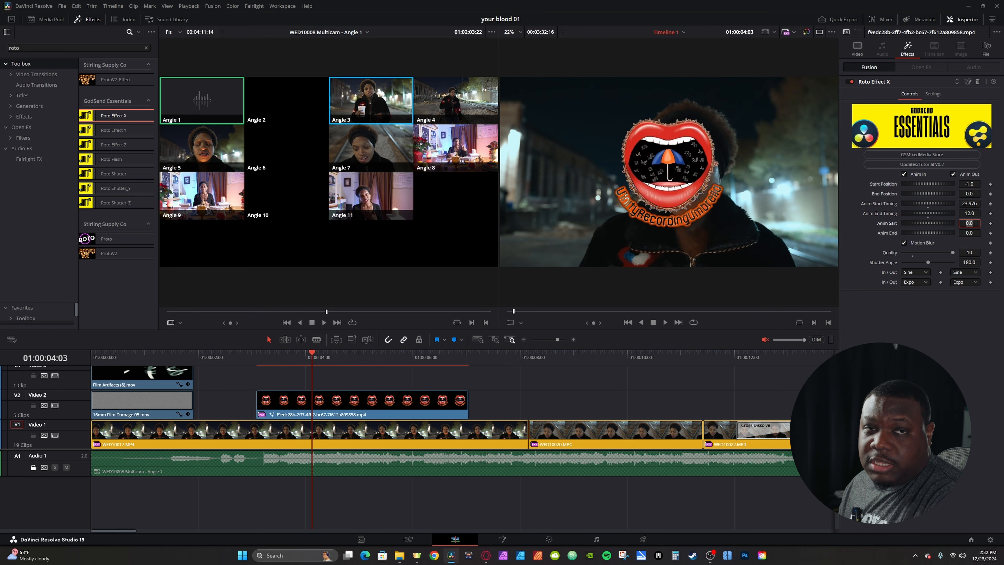
pyautogui.click(895, 241)
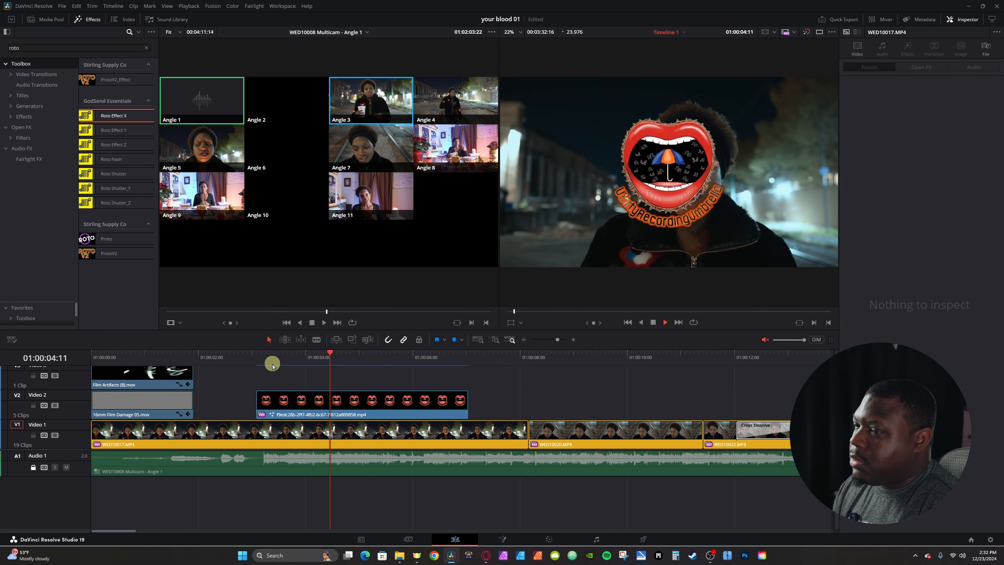
pyautogui.press('space')
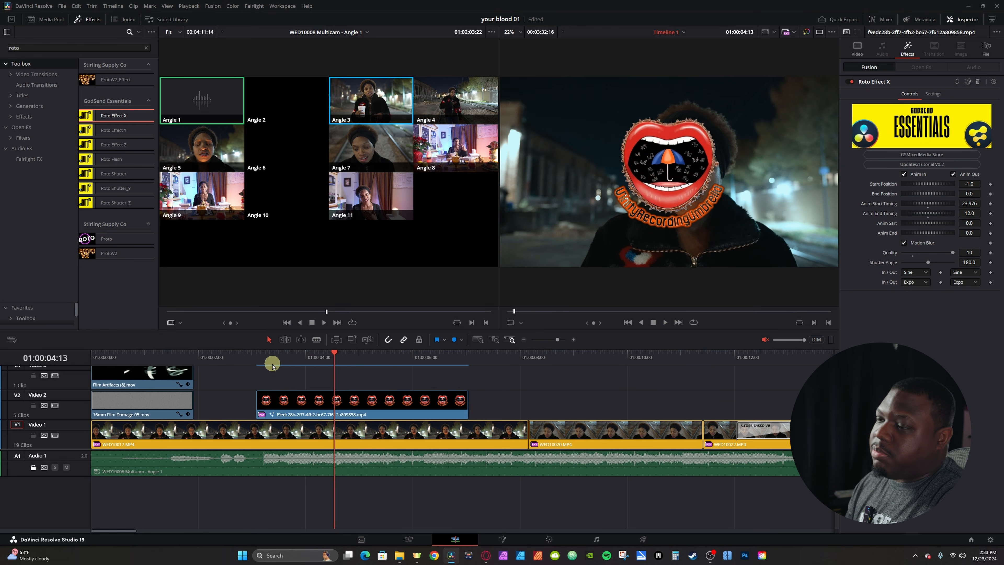
pyautogui.press('space')
pyautogui.press('space')
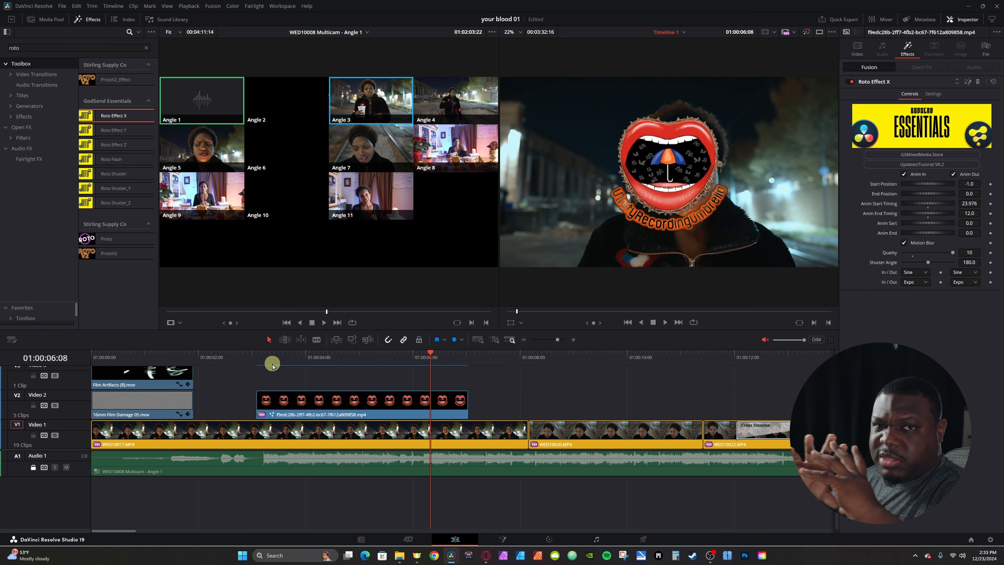
pyautogui.press('space')
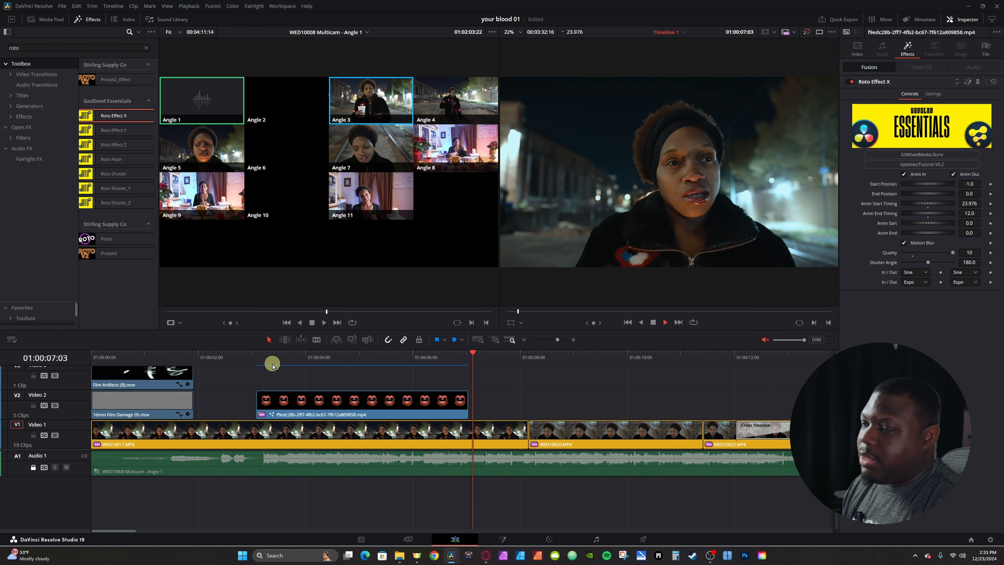
pyautogui.press('space')
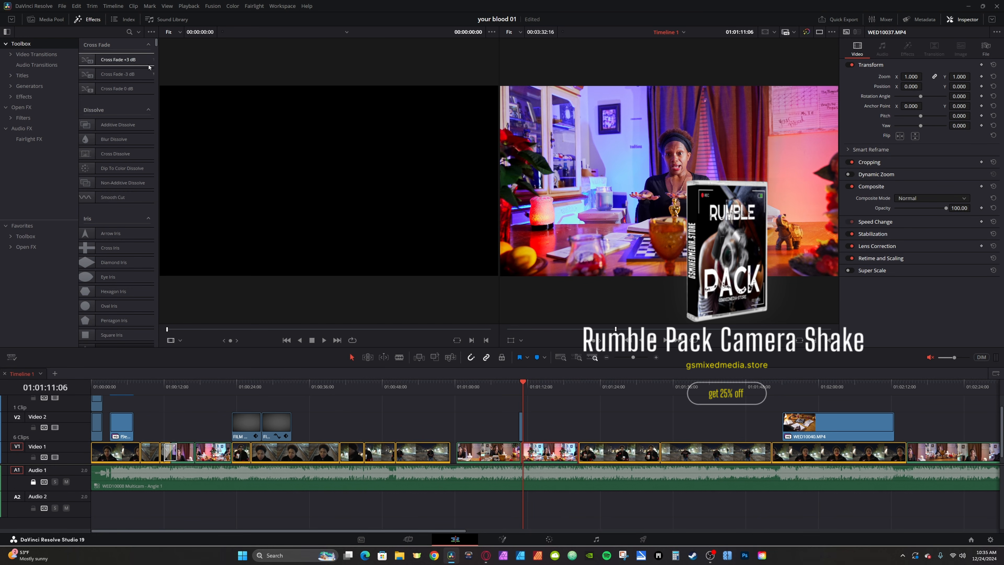
# Search the effects for rumbl and apply RumblePack_Handheld to the WED10037.MP4 clip on Video 1 at 01:01:11:06
pyautogui.click(22, 97)
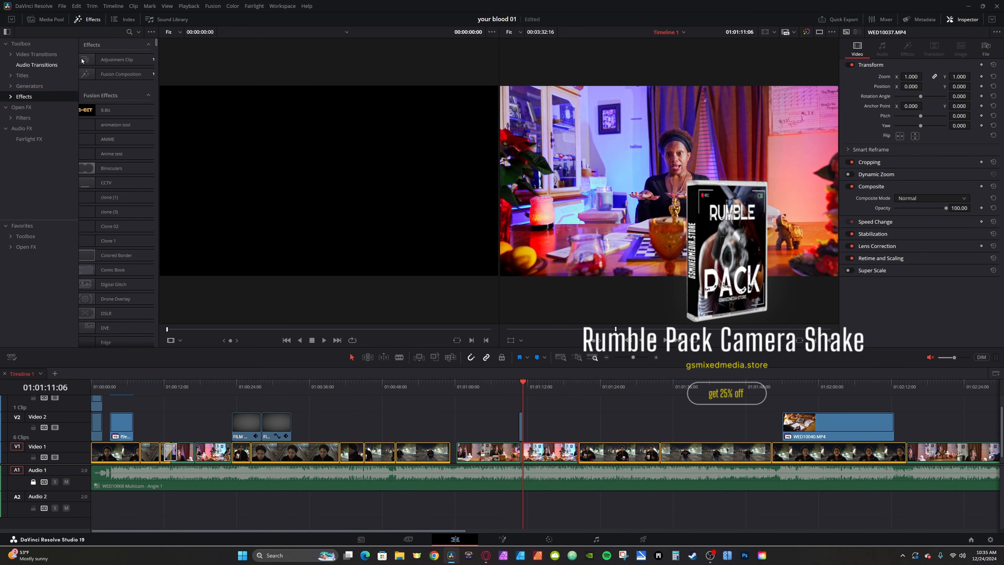
pyautogui.click(128, 32)
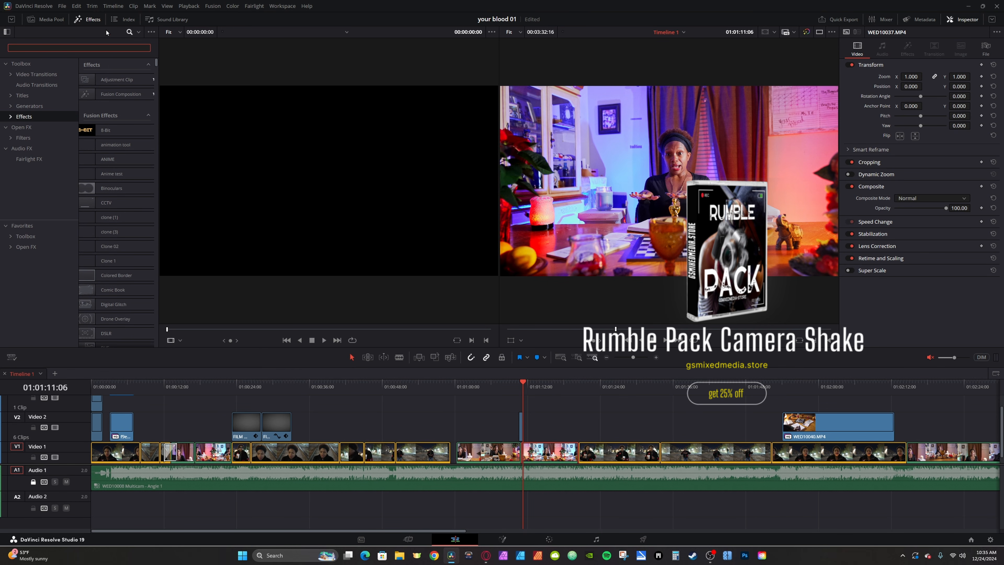
pyautogui.write('rumbl')
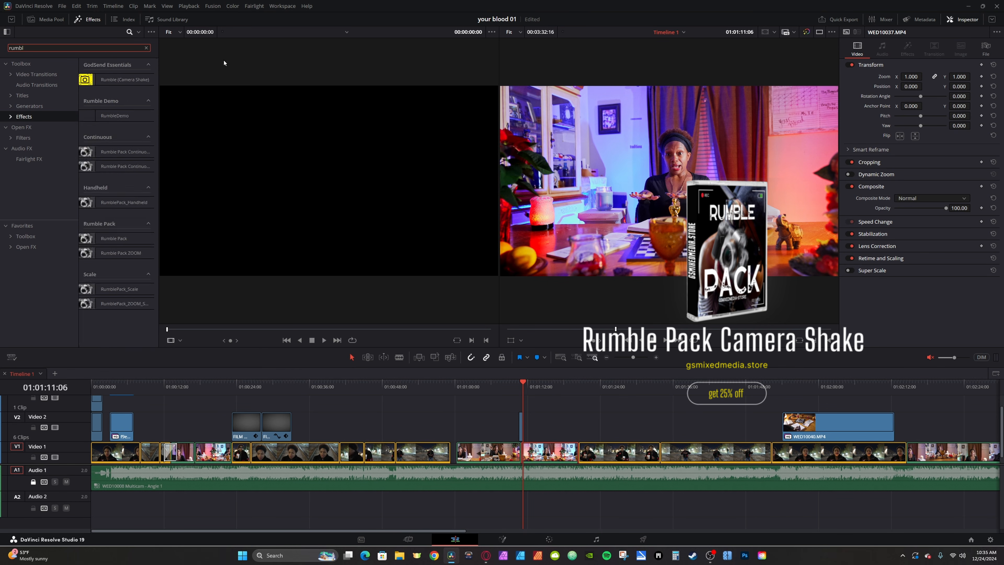
pyautogui.moveTo(109, 202); pyautogui.dragTo(543, 445)
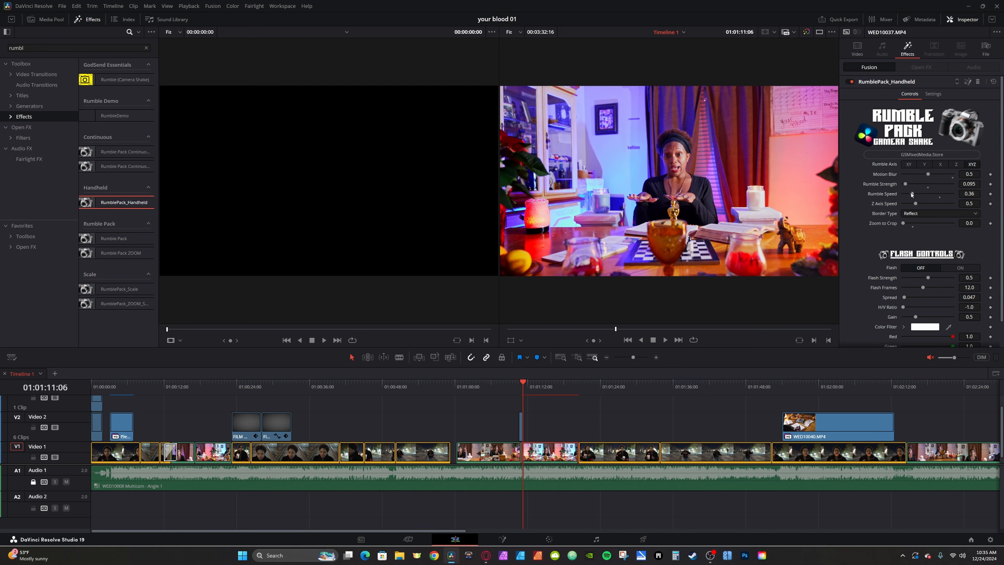
# Set the handheld shake's Rumble Strength to 0.069, preview the clip, and reduce its Rumble Speed to about 0.094
pyautogui.moveTo(912, 195); pyautogui.dragTo(909, 191)
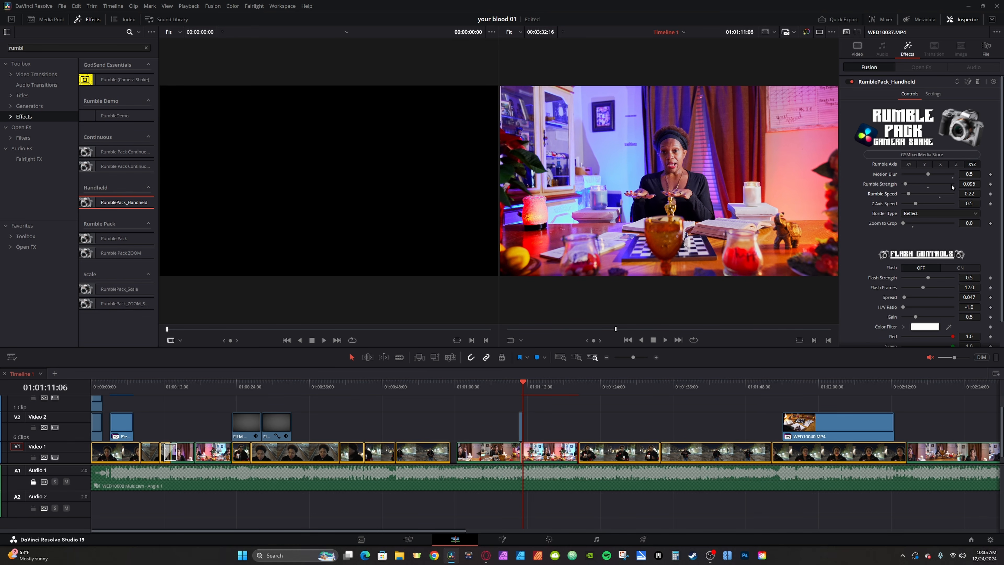
pyautogui.moveTo(972, 184); pyautogui.dragTo(962, 184)
pyautogui.click(665, 340)
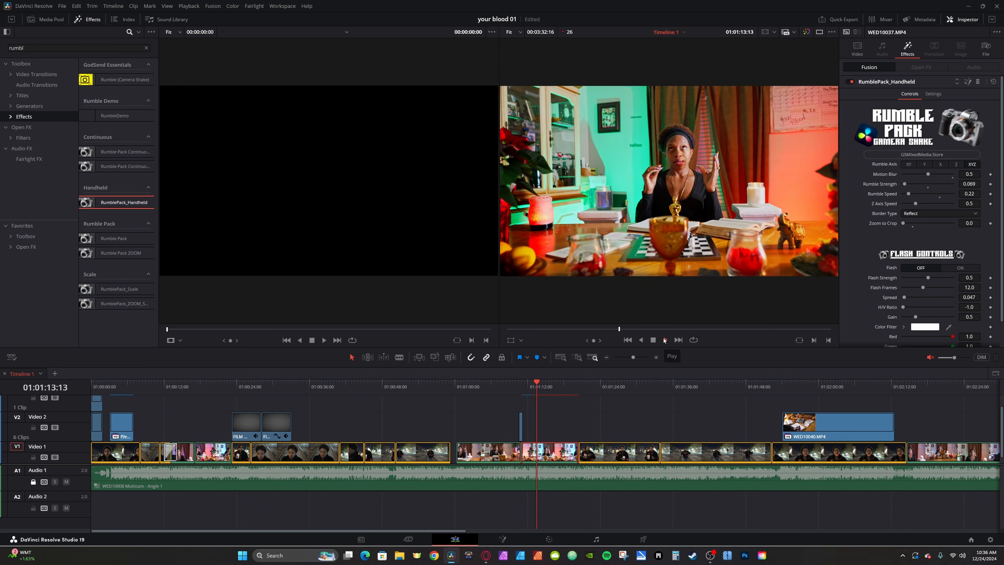
pyautogui.click(660, 340)
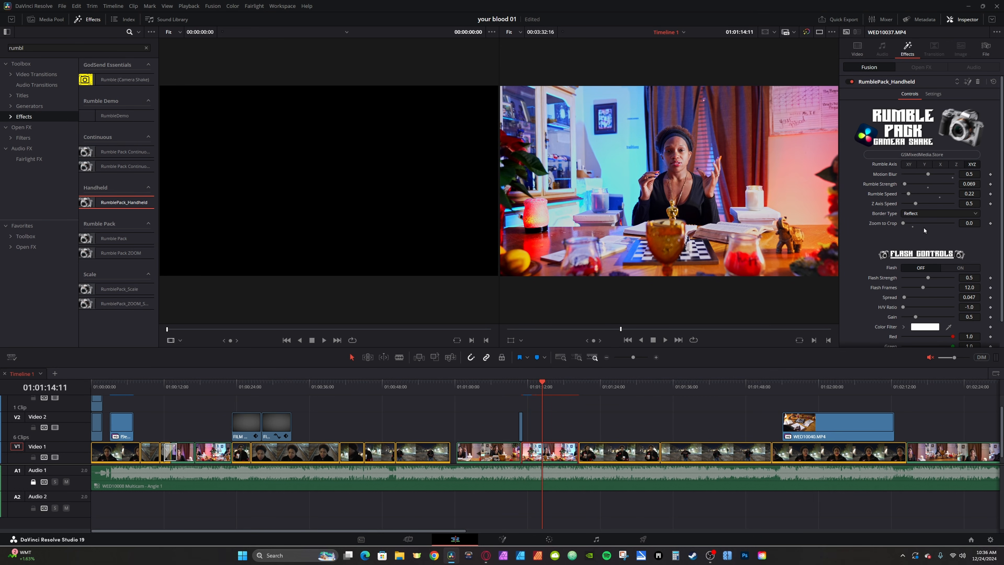
pyautogui.moveTo(907, 195); pyautogui.dragTo(904, 196)
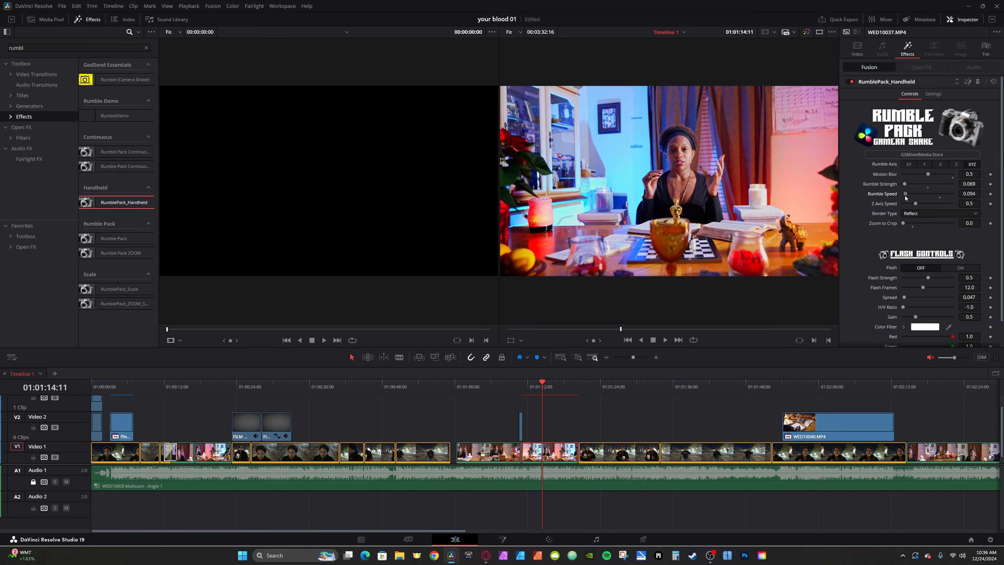
# Set the handheld shake's Rumble Axis to XY, raise its Rumble Strength to about 0.189, and preview the clip
pyautogui.click(909, 165)
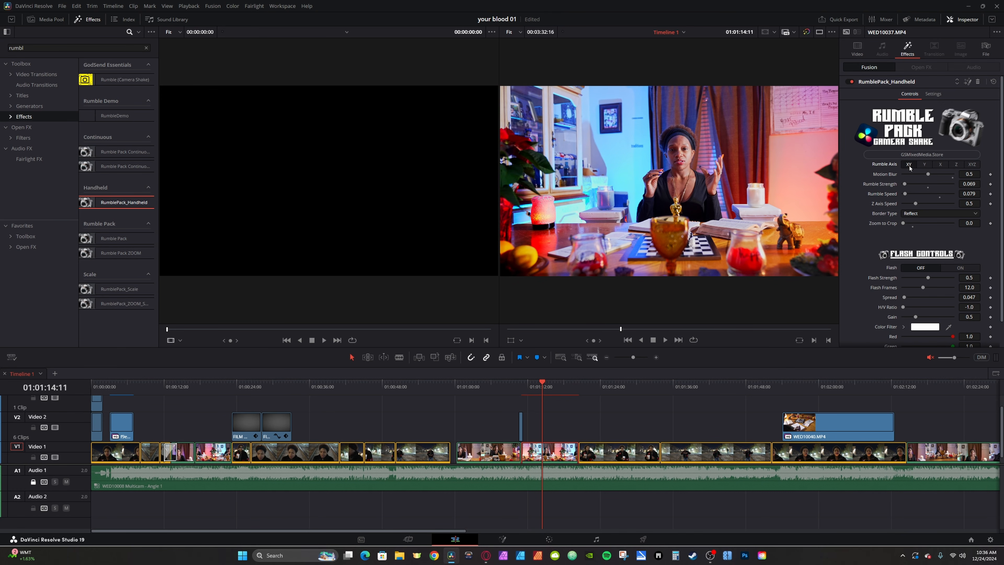
pyautogui.click(528, 388)
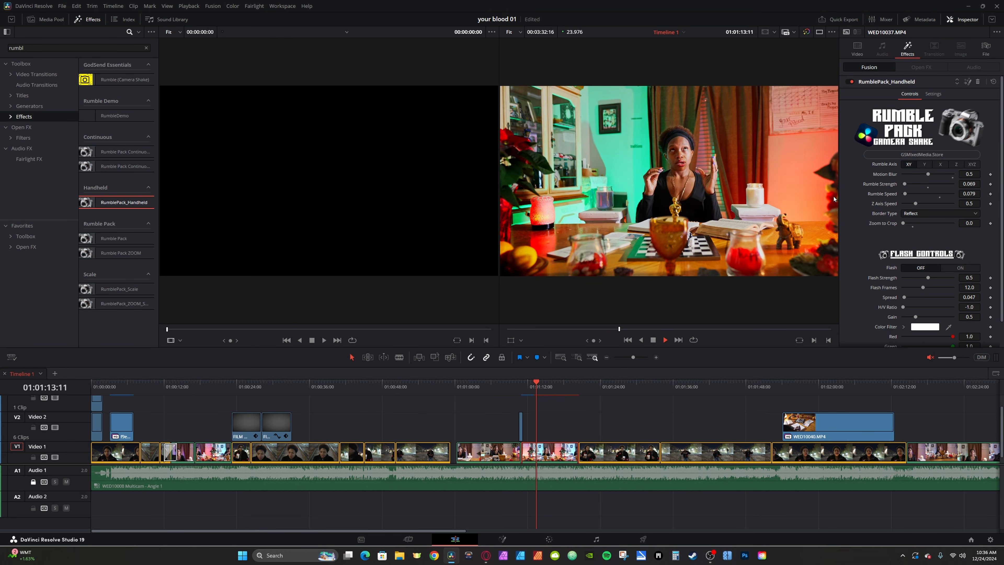
pyautogui.moveTo(904, 185); pyautogui.dragTo(908, 184)
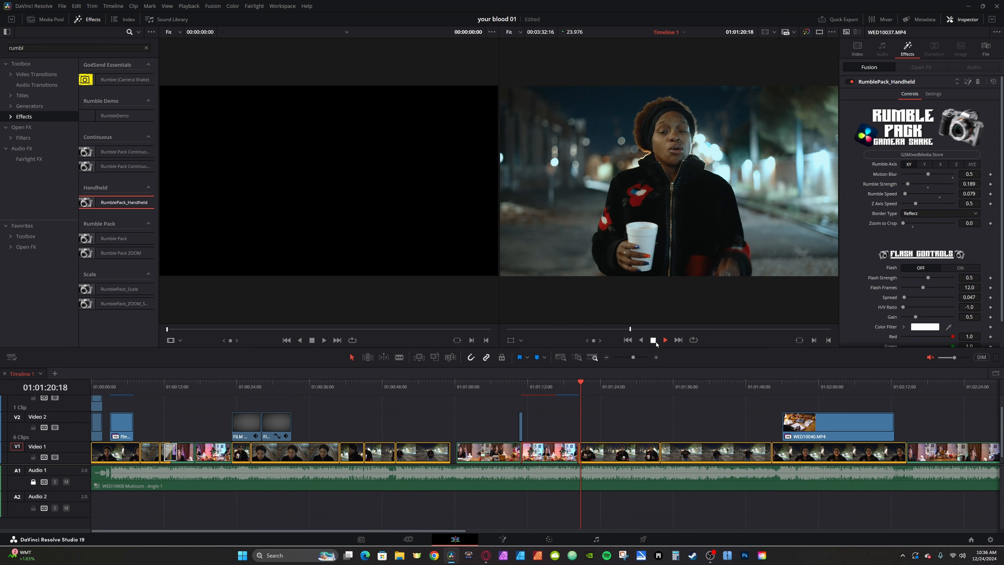
pyautogui.click(539, 391)
pyautogui.moveTo(540, 389); pyautogui.dragTo(542, 389)
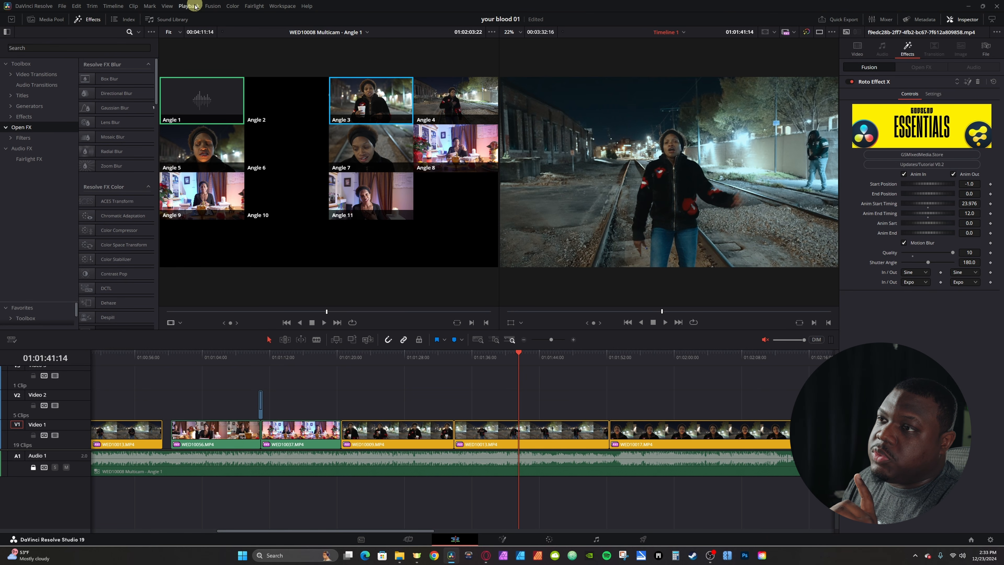
# Set proxy handling to Prefer Camera Originals
pyautogui.click(198, 6)
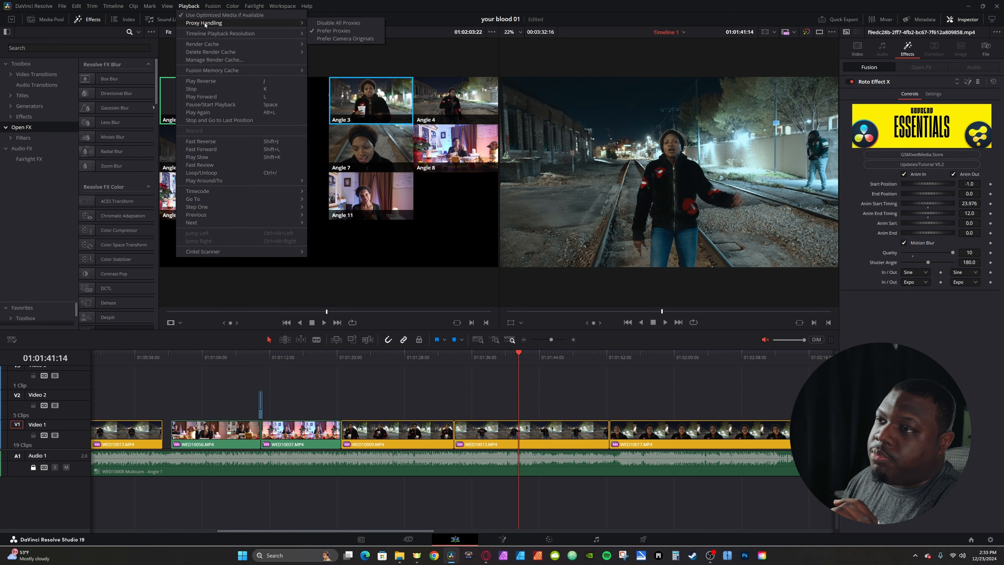
pyautogui.click(356, 39)
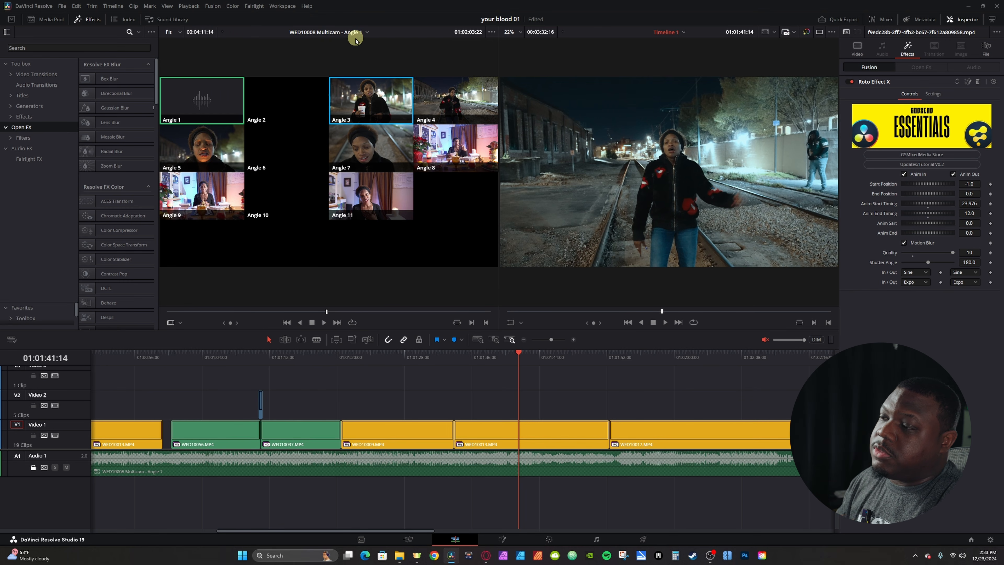
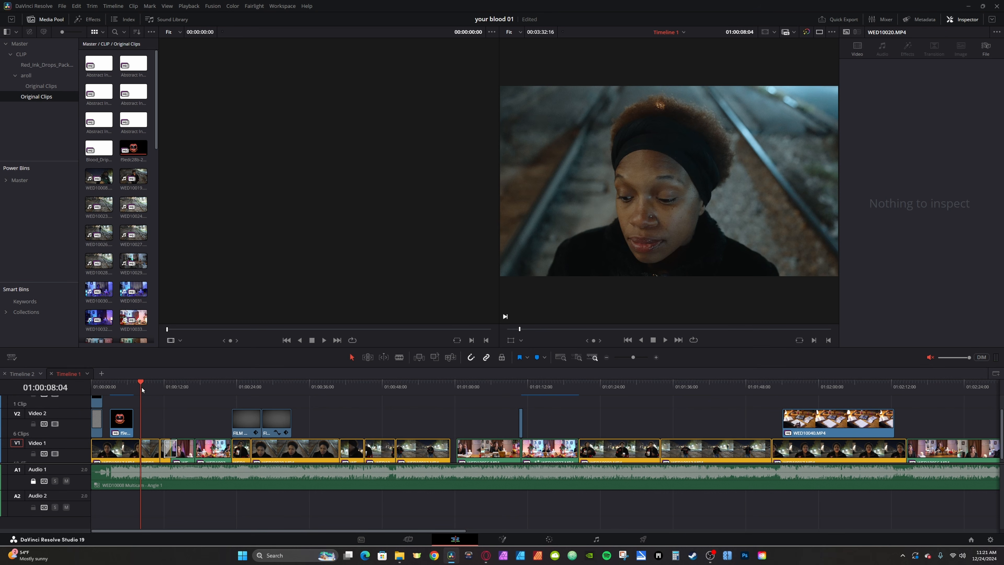
# Clear the effects search, find Title 11 among the GS Titles, and place it on Video 2 after the logo clip
pyautogui.click(86, 22)
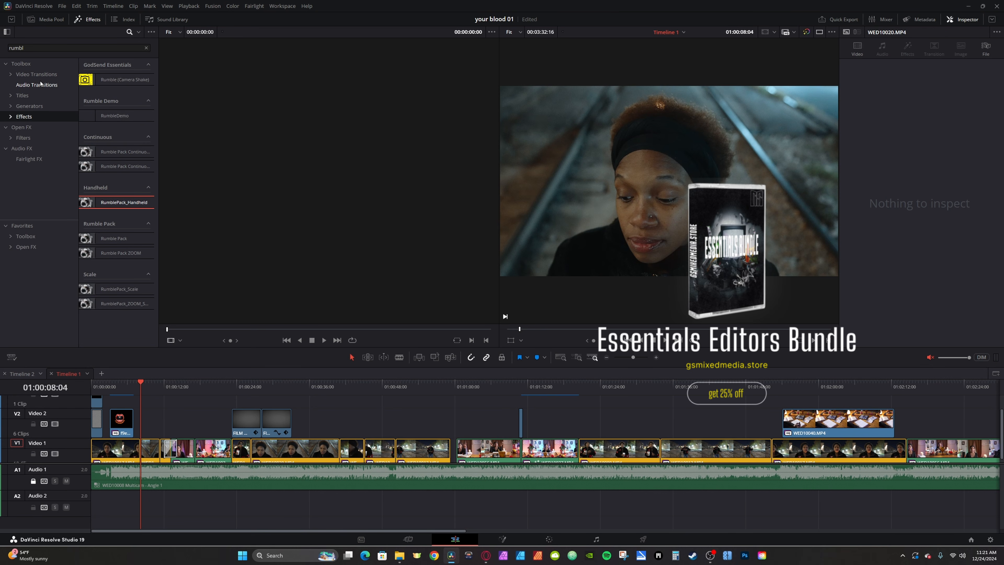
pyautogui.click(21, 97)
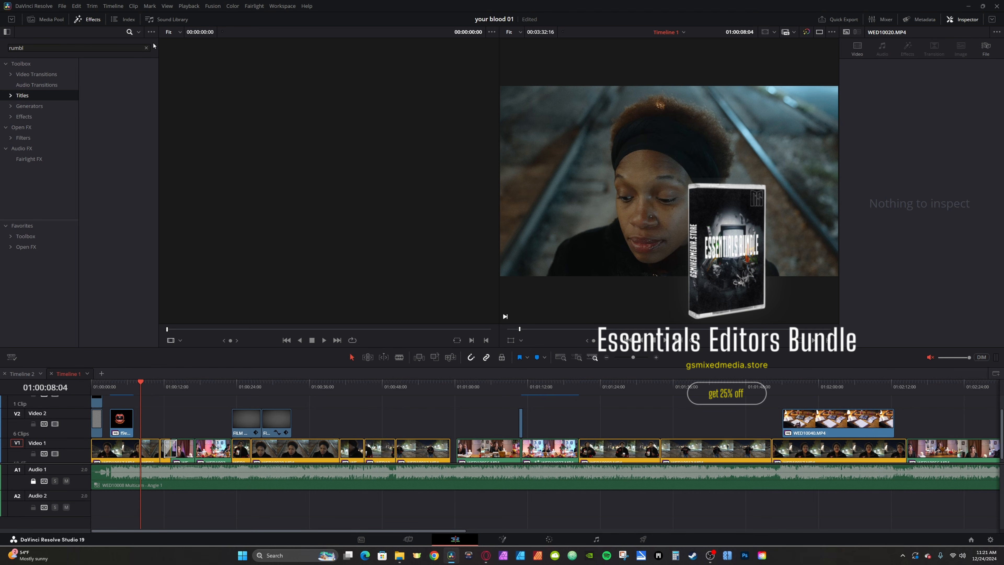
pyautogui.click(145, 48)
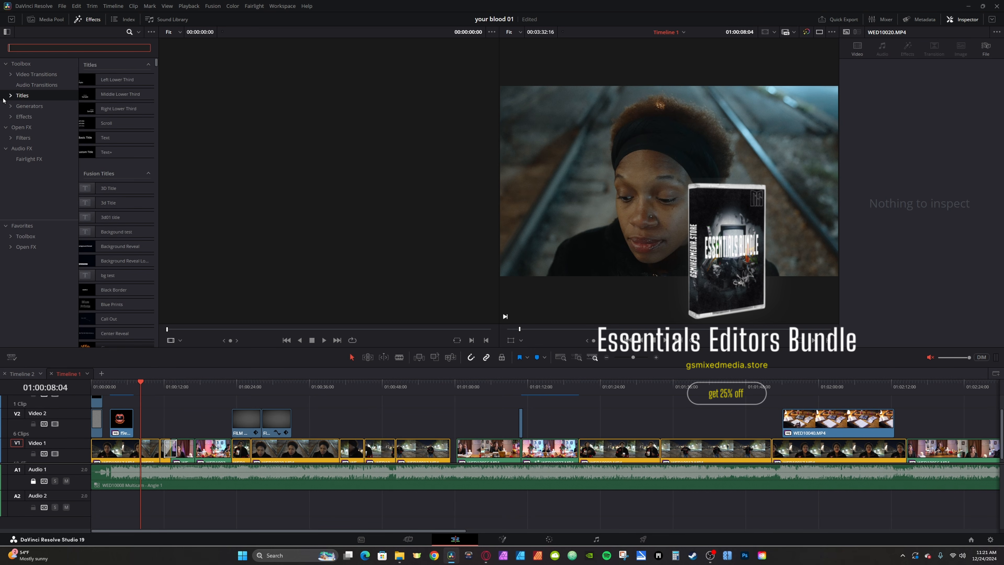
pyautogui.click(10, 97)
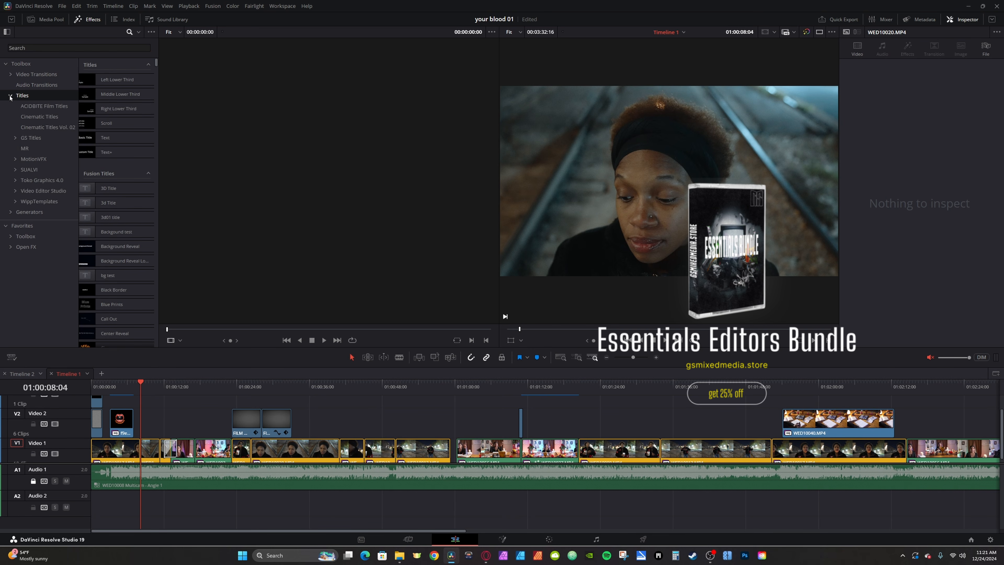
pyautogui.click(30, 139)
pyautogui.scroll(-10, 96, 192)
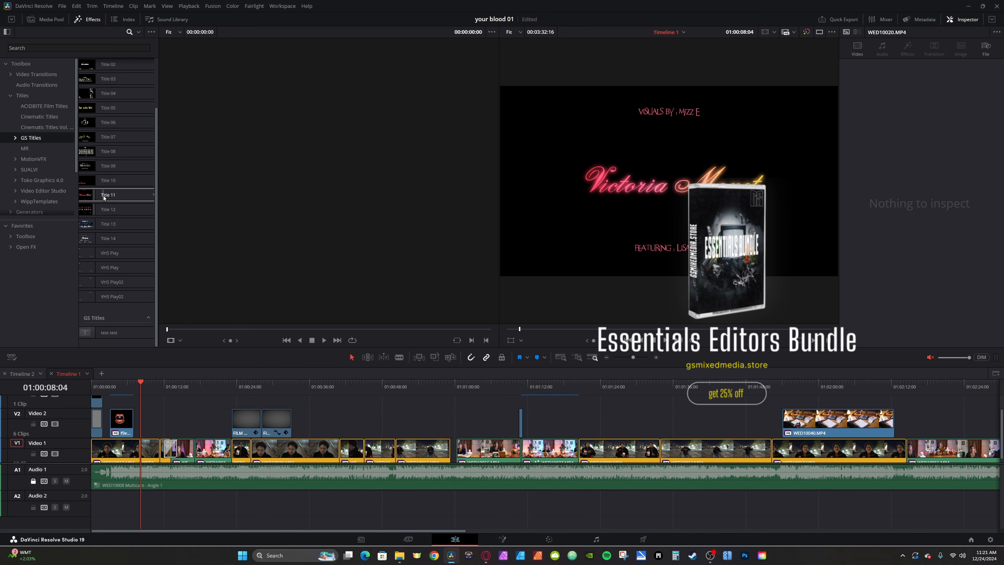
pyautogui.moveTo(104, 197); pyautogui.dragTo(152, 416)
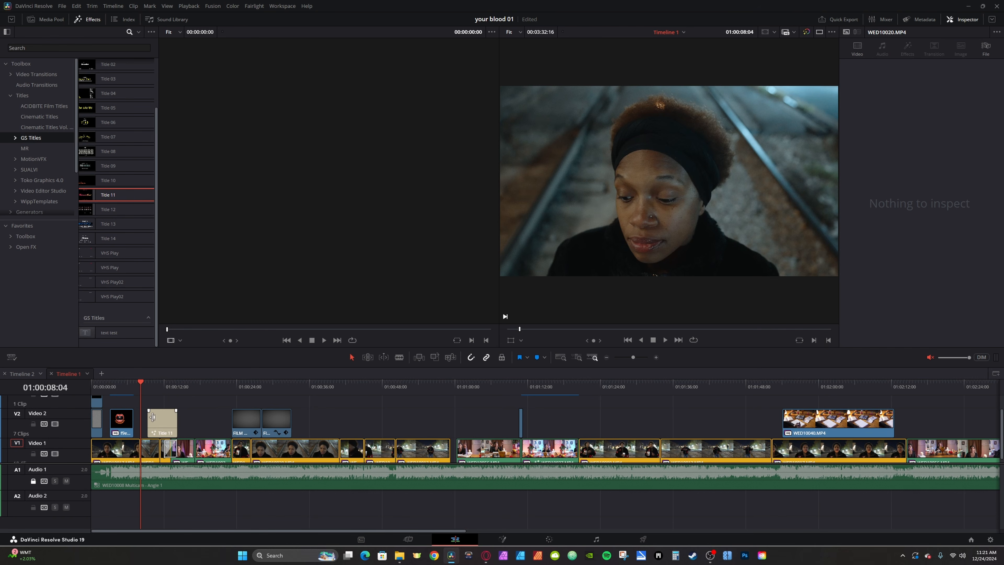
pyautogui.click(160, 387)
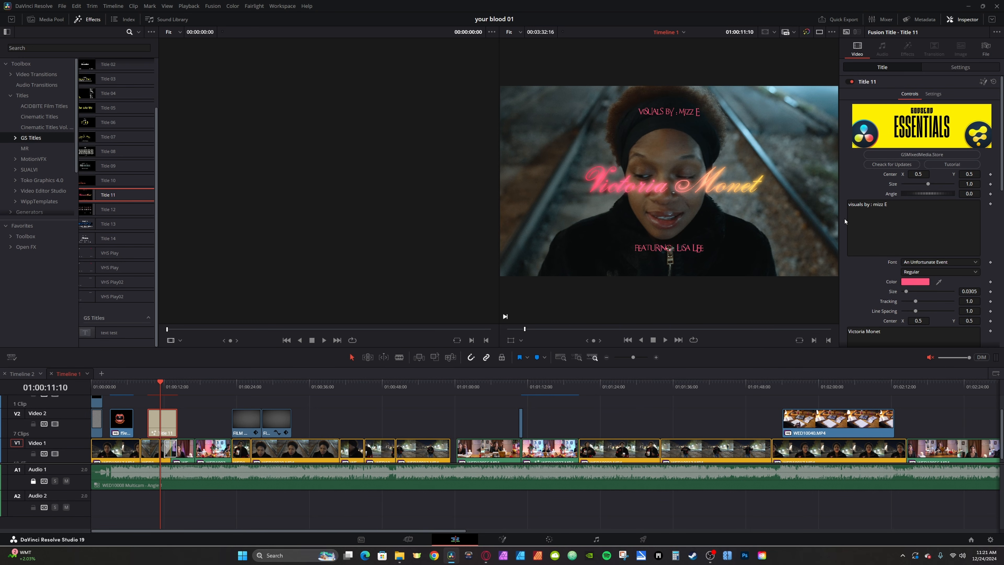
# Delete the featuring credit text from Title 11
pyautogui.scroll(-10, 845, 221)
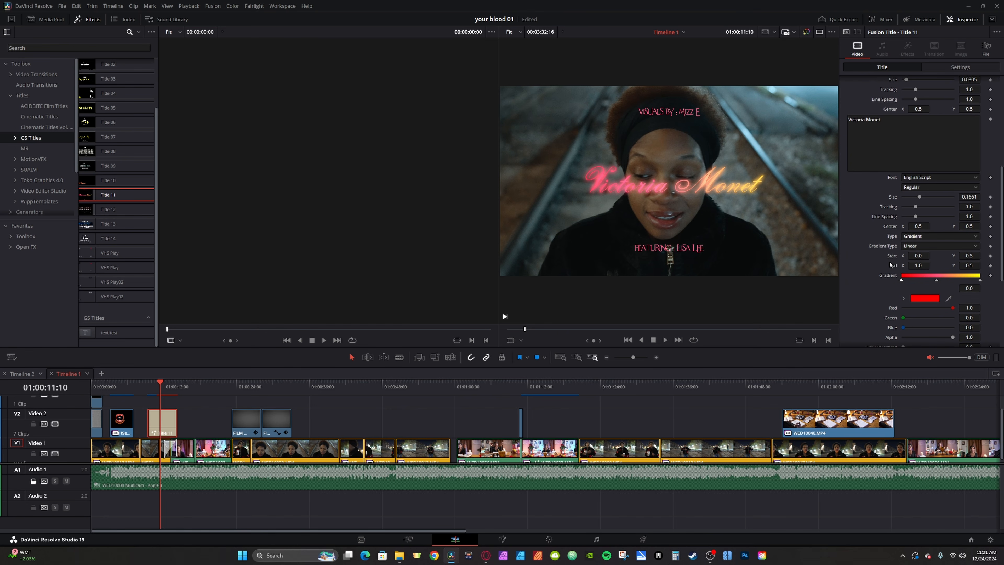
pyautogui.moveTo(898, 280); pyautogui.dragTo(821, 238)
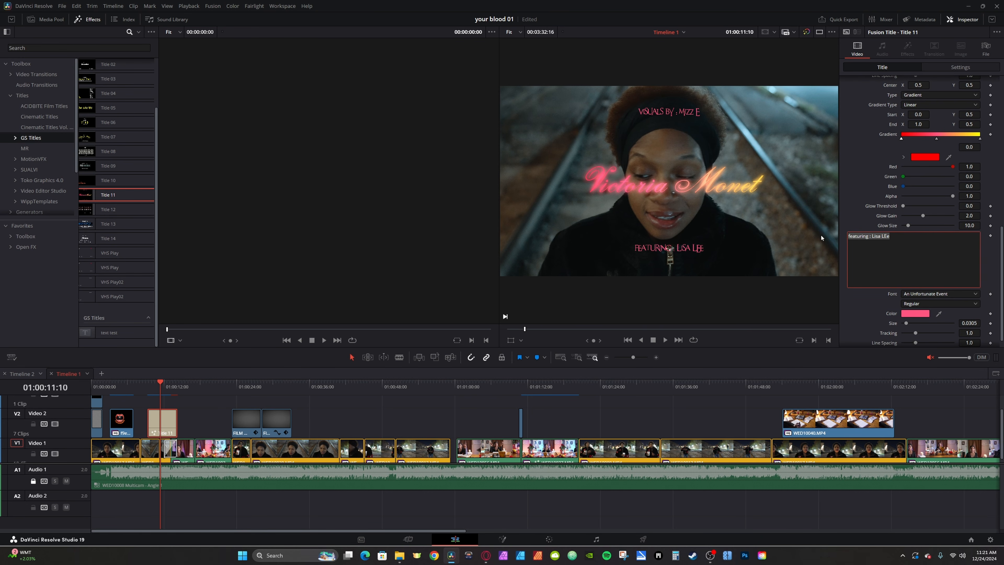
pyautogui.press('BackSpace')
# Replace the main script text of Title 11 with "your blood"
pyautogui.scroll(-4, 898, 169)
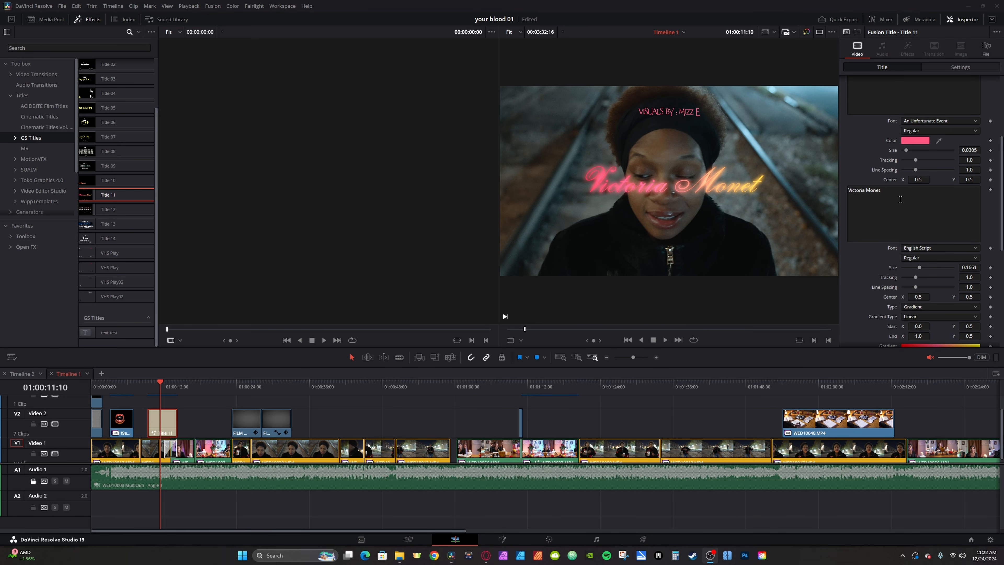
pyautogui.click(900, 194)
pyautogui.write('ypour')
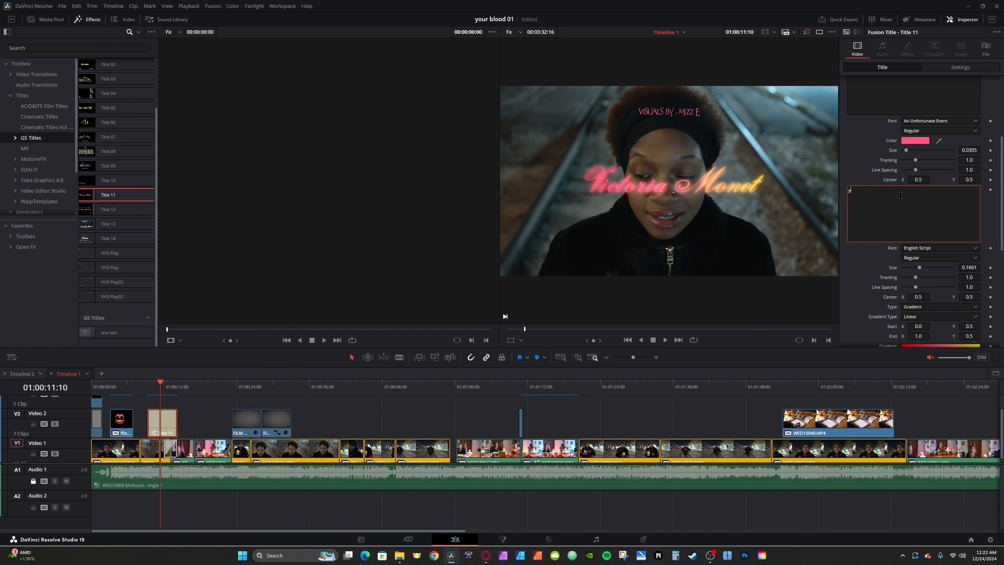
pyautogui.press('BackSpace')
pyautogui.press('BackSpace')
pyautogui.press('BackSpace')
pyautogui.press('BackSpace')
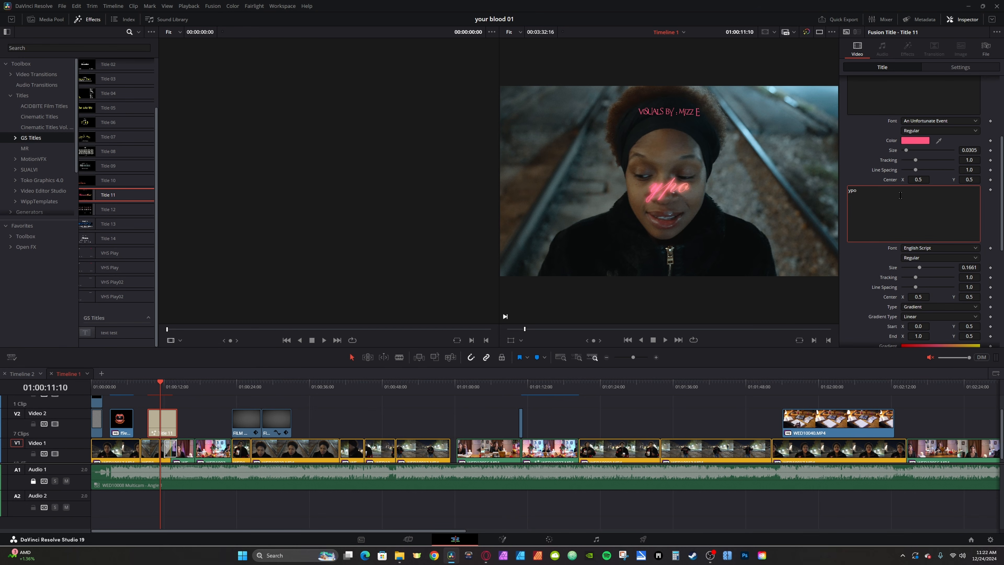
pyautogui.write('our blood')
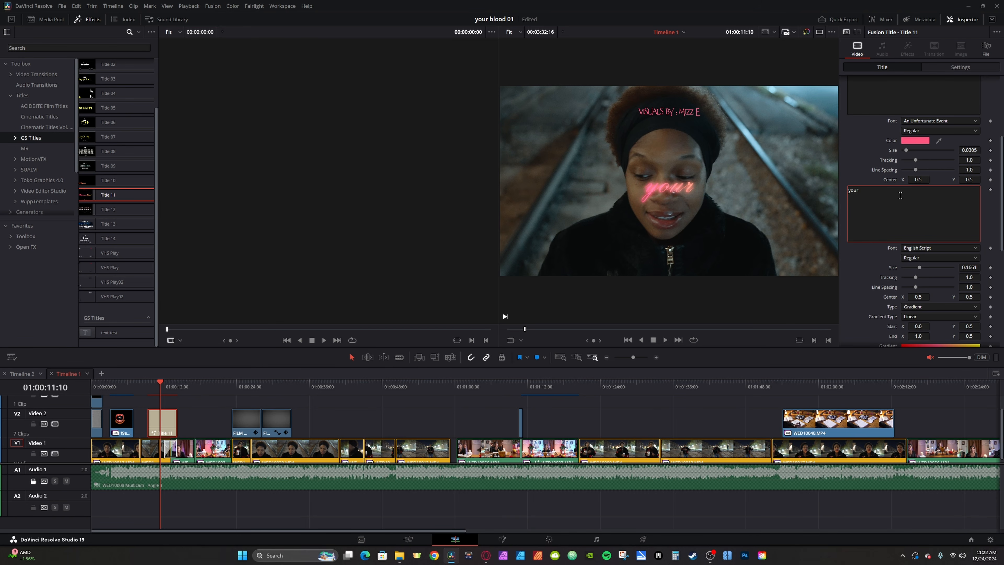
pyautogui.scroll(3, 900, 195)
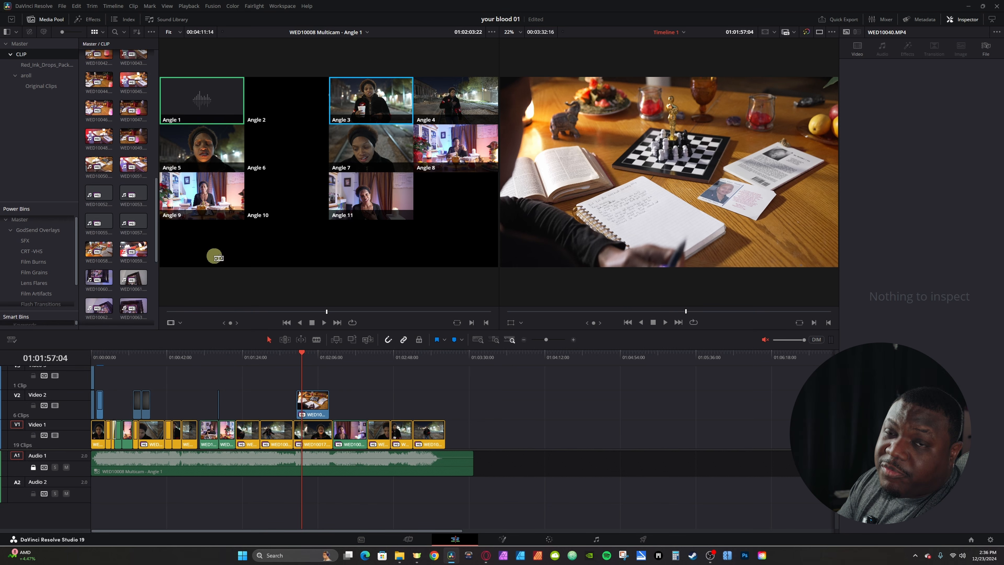
# Go to the Deliver page, load the MV Export render preset, and expand its Advanced Settings
pyautogui.click(643, 539)
pyautogui.click(28, 59)
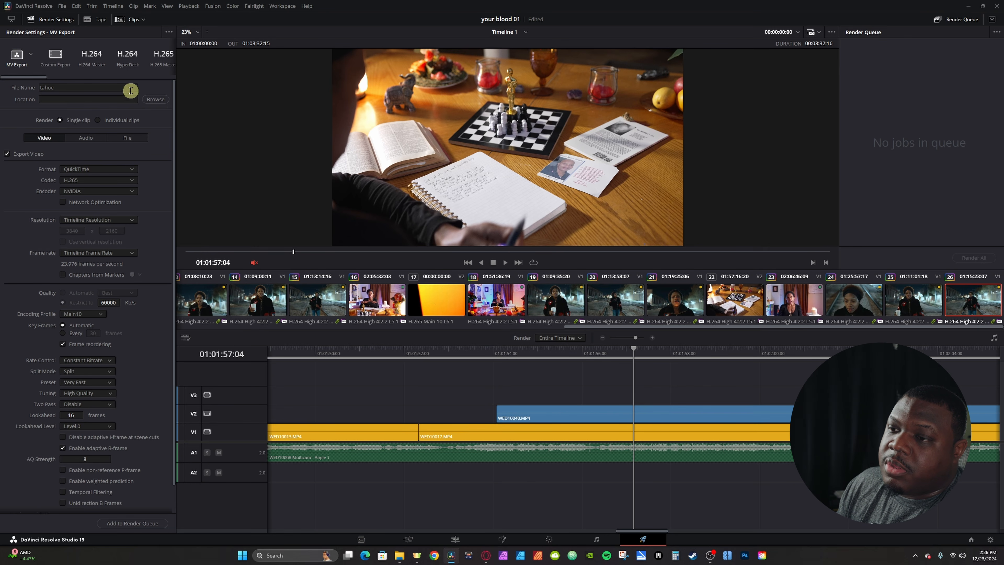
pyautogui.scroll(-1, 90, 407)
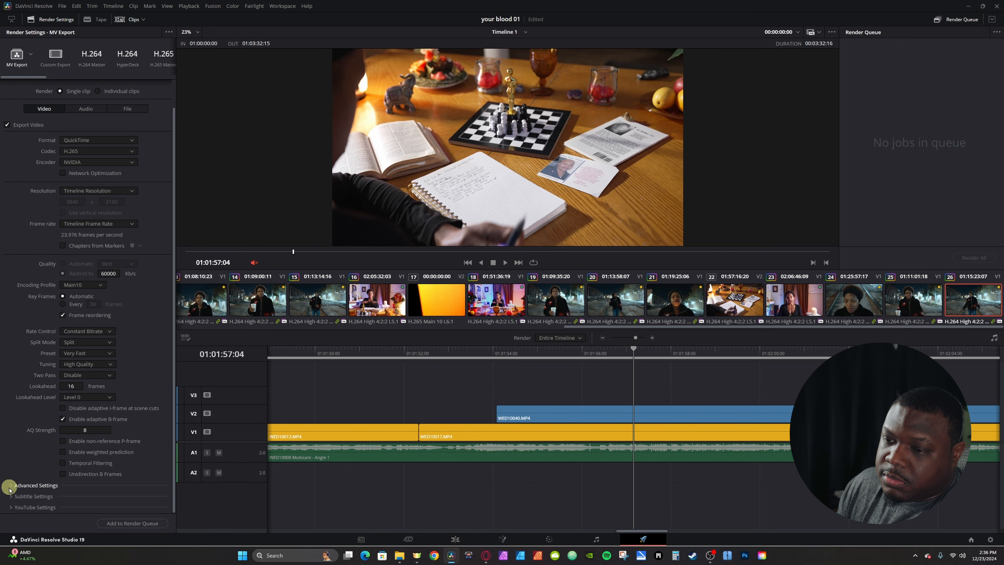
pyautogui.scroll(1, 16, 480)
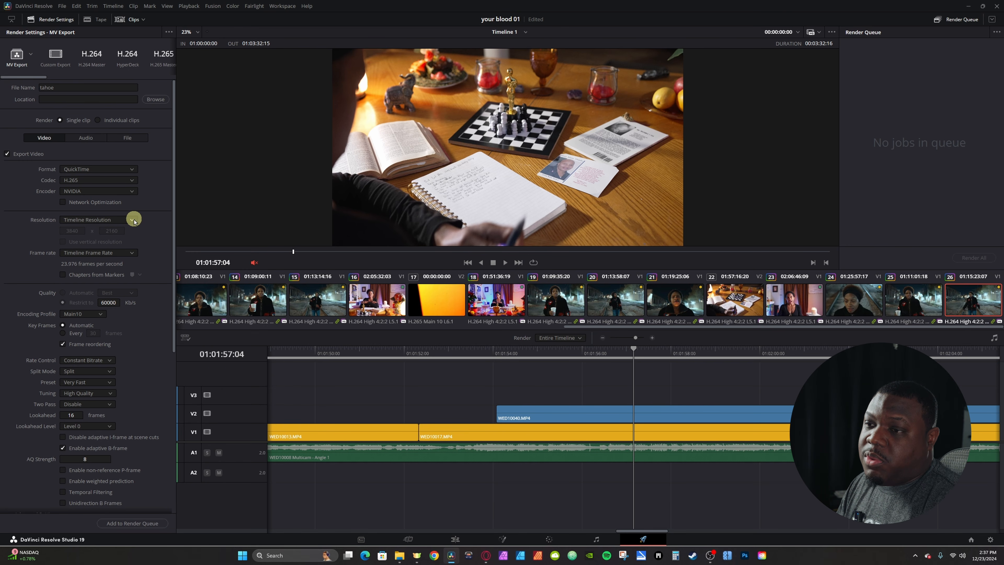
# Review the available resolution, frame rate and encoding profile options in the render settings
pyautogui.click(133, 220)
pyautogui.scroll(-6, 110, 249)
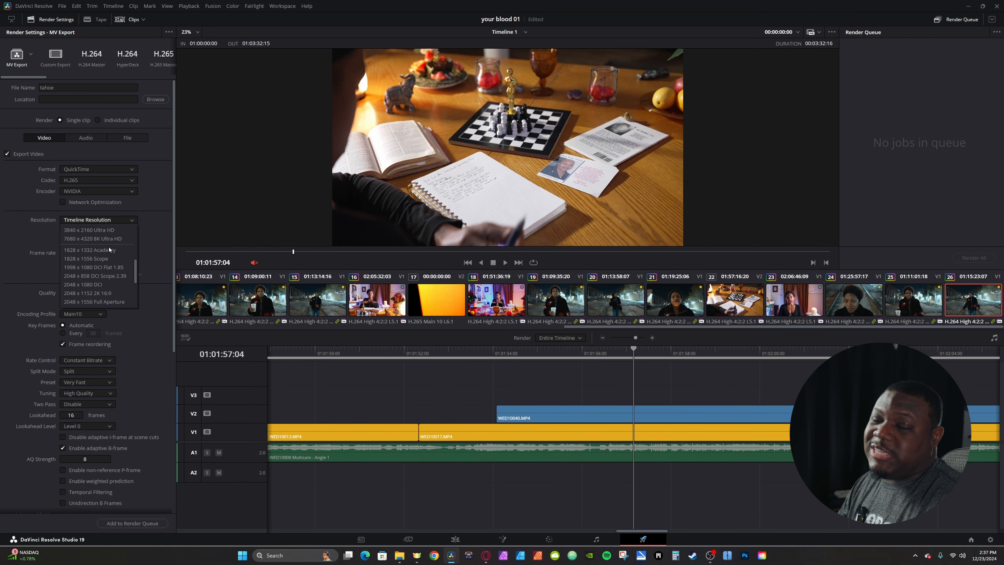
pyautogui.scroll(2, 110, 249)
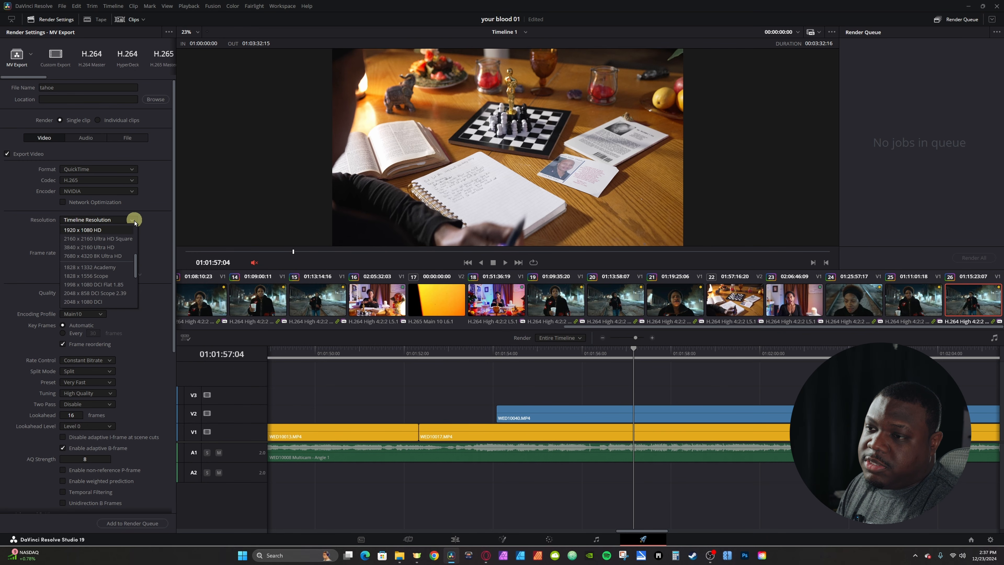
pyautogui.click(134, 222)
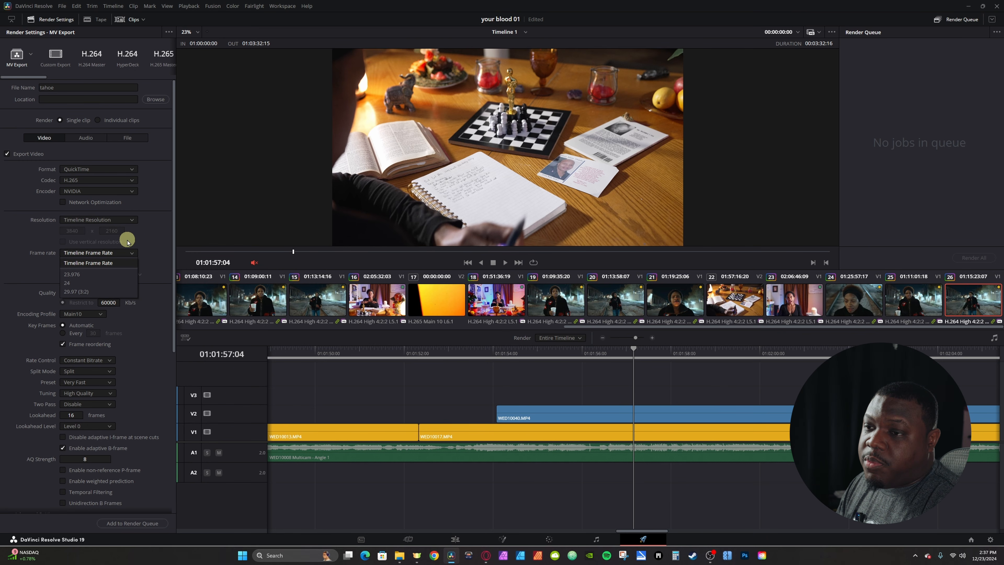
pyautogui.scroll(-3, 136, 249)
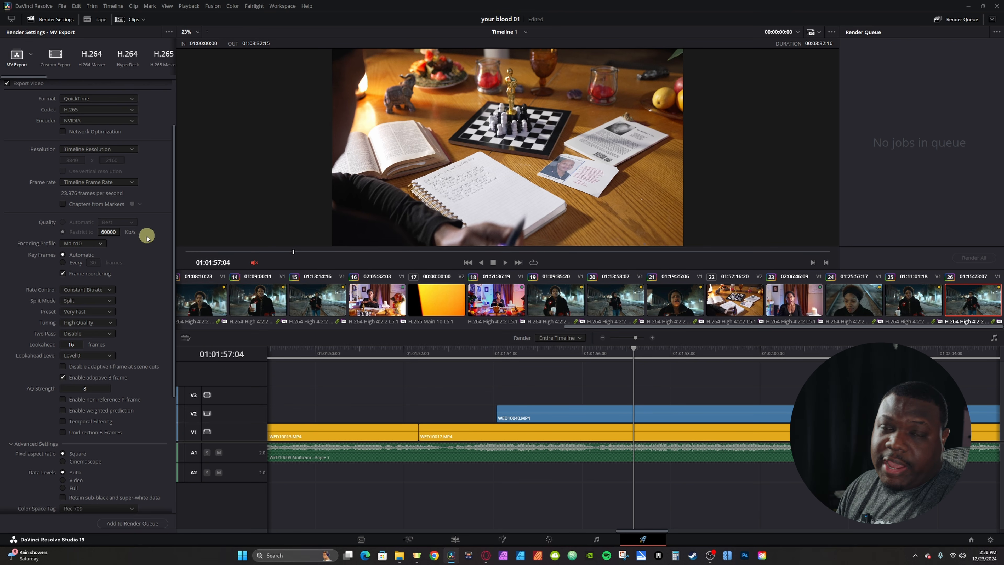
pyautogui.click(93, 244)
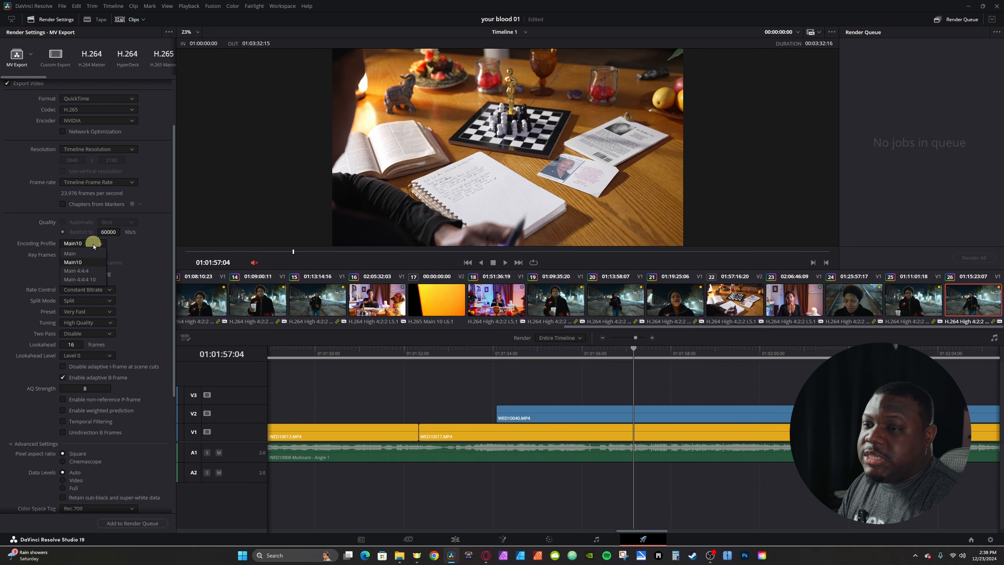
pyautogui.click(94, 243)
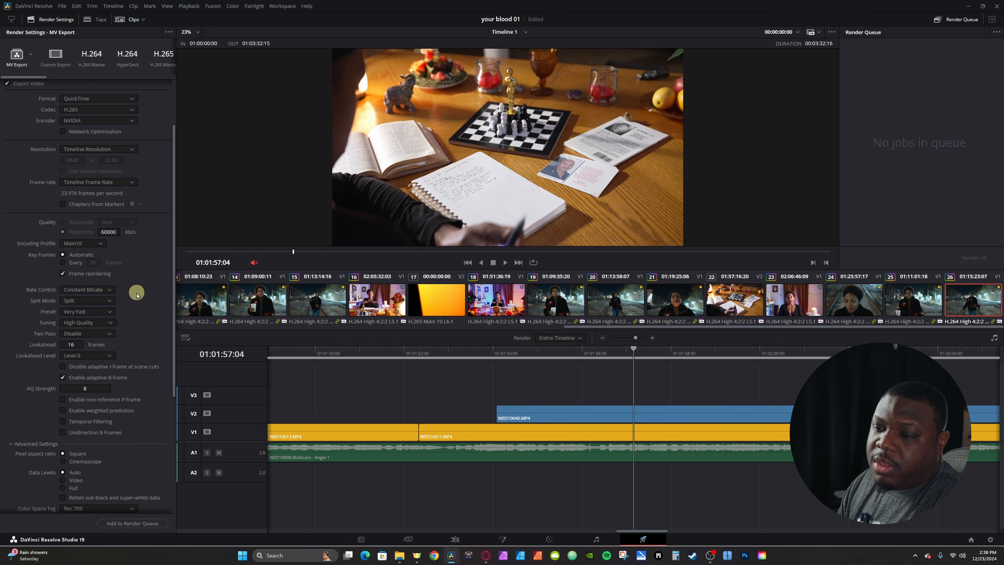
# Set the export's Gamma Tag to Rec.709-A, switch it to Rec.709, and look through the remaining render settings
pyautogui.scroll(-3, 137, 293)
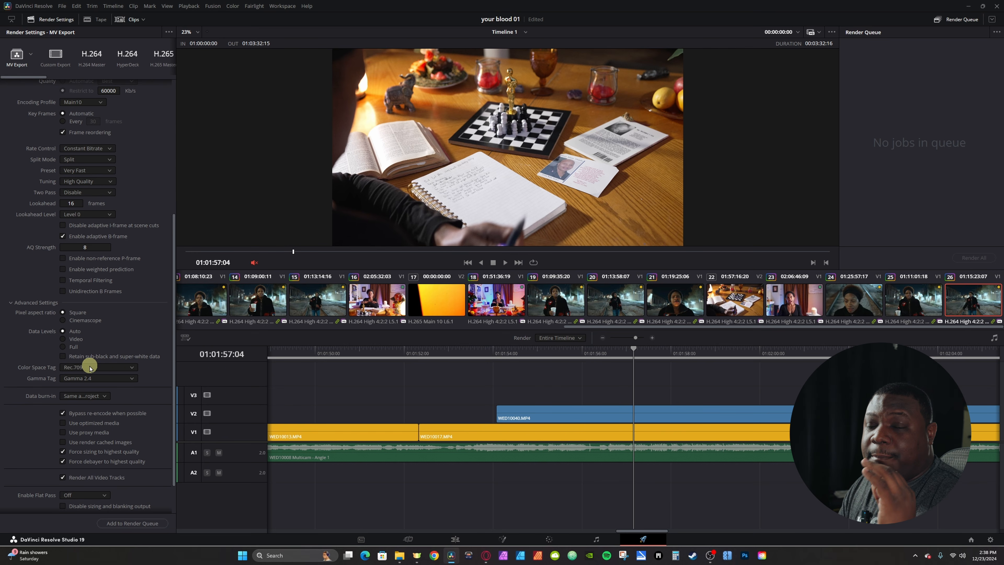
pyautogui.click(122, 379)
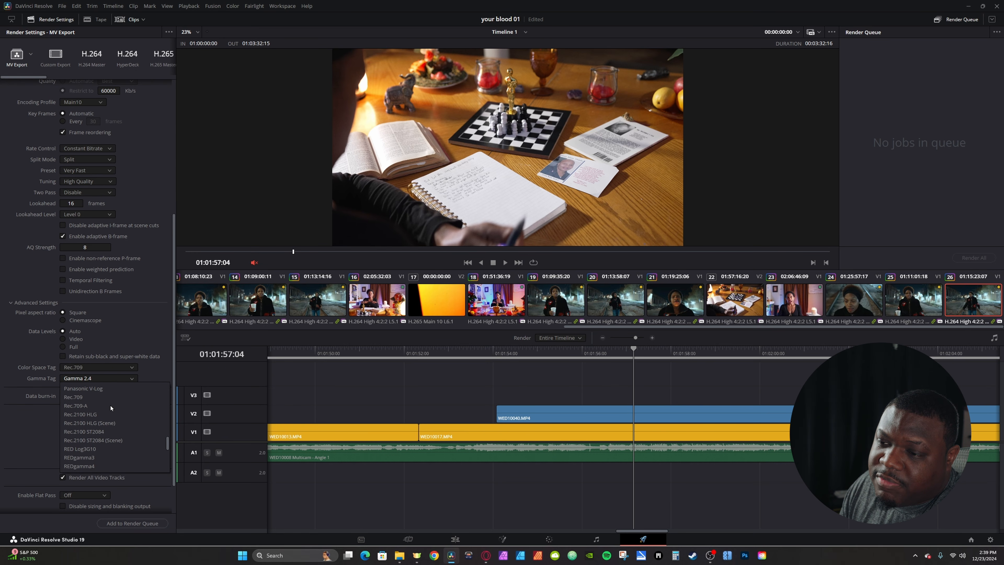
pyautogui.click(110, 404)
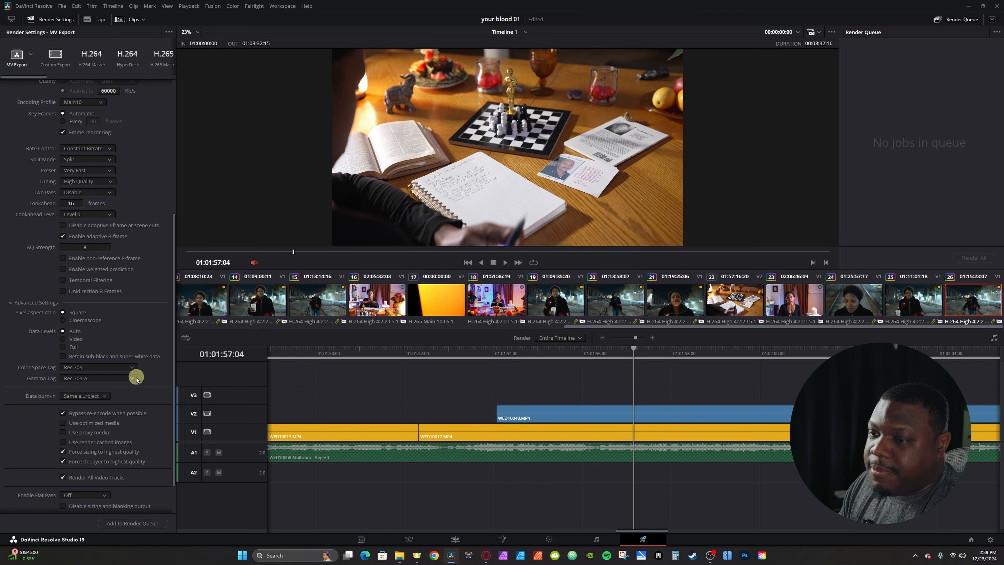
pyautogui.scroll(-2, 136, 379)
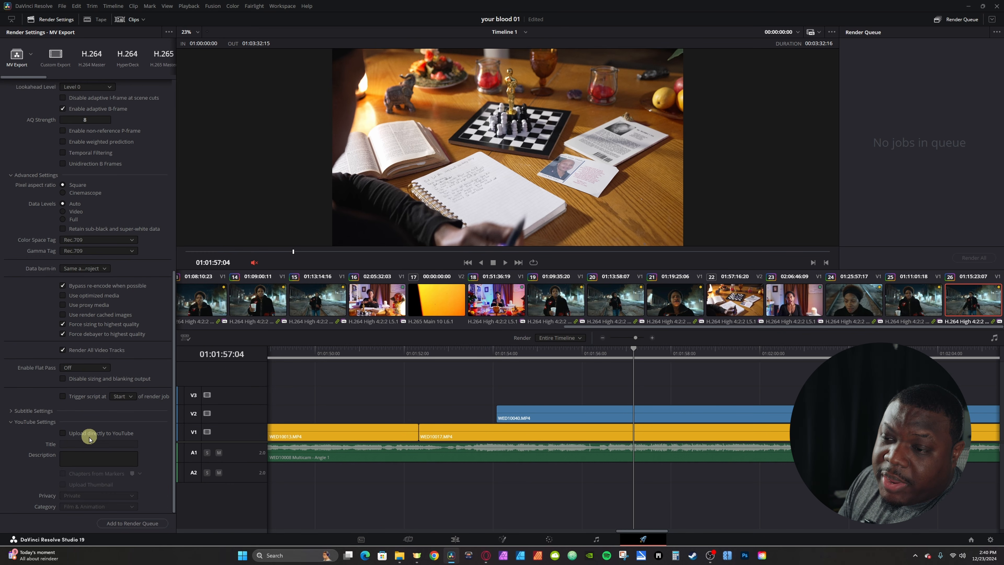
pyautogui.scroll(2, 36, 411)
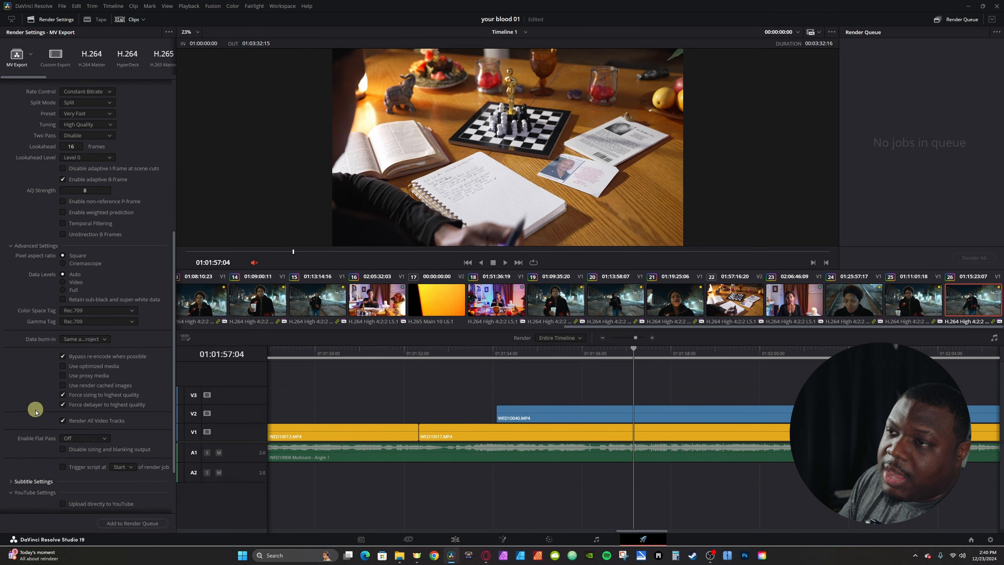
# Enable audio normalization in the export's audio settings and set the normalization standard to YouTube
pyautogui.scroll(8, 47, 375)
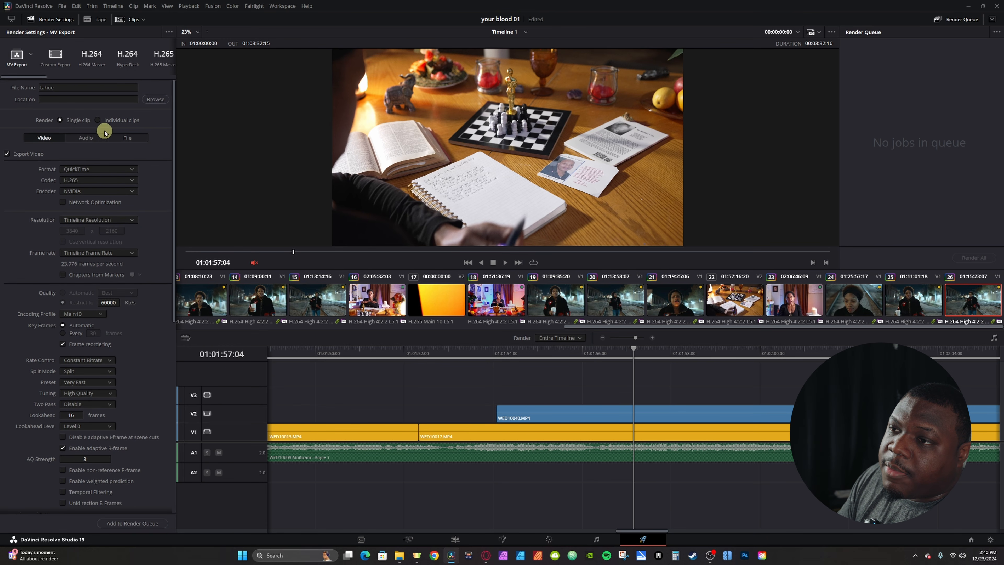
pyautogui.click(93, 137)
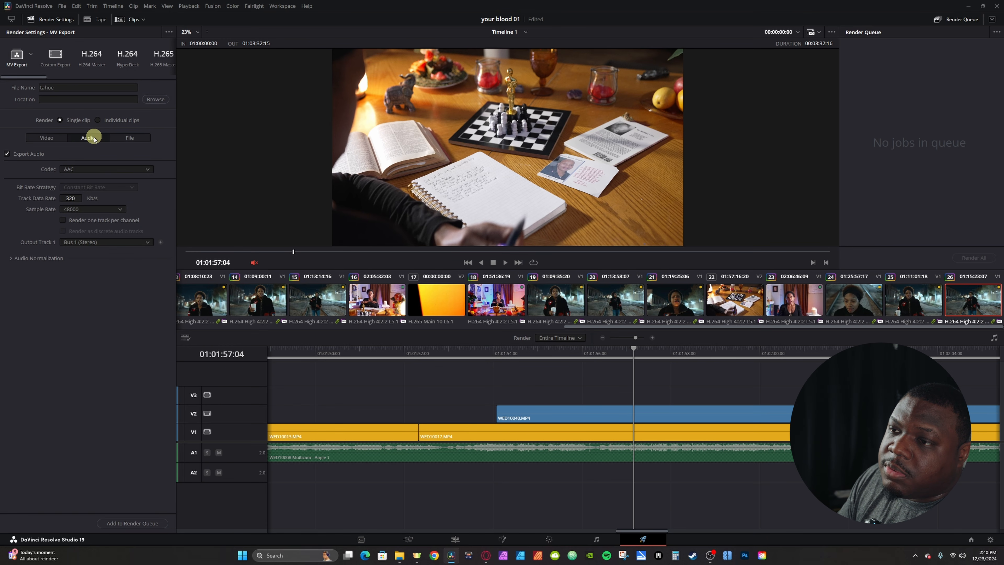
pyautogui.click(29, 261)
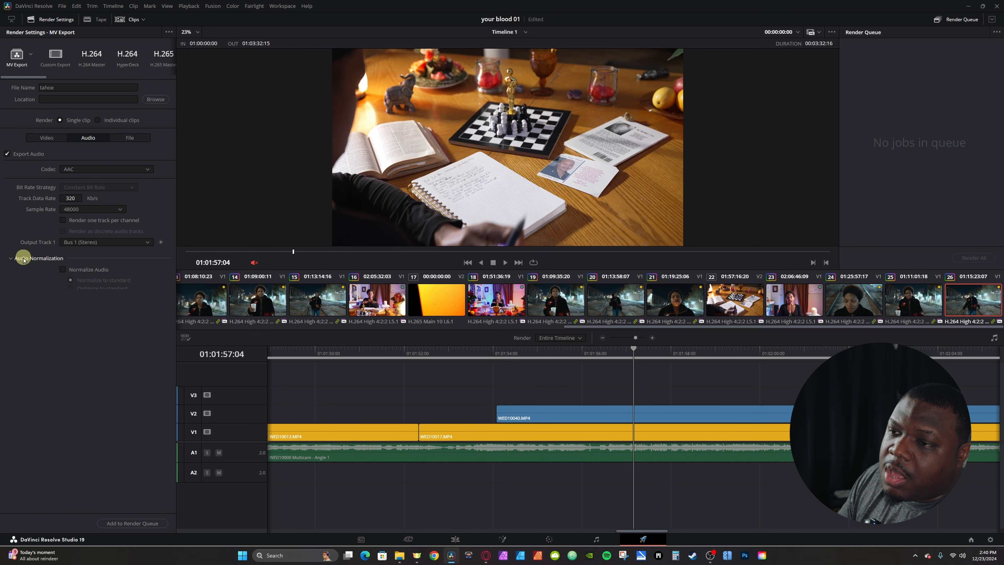
pyautogui.click(64, 271)
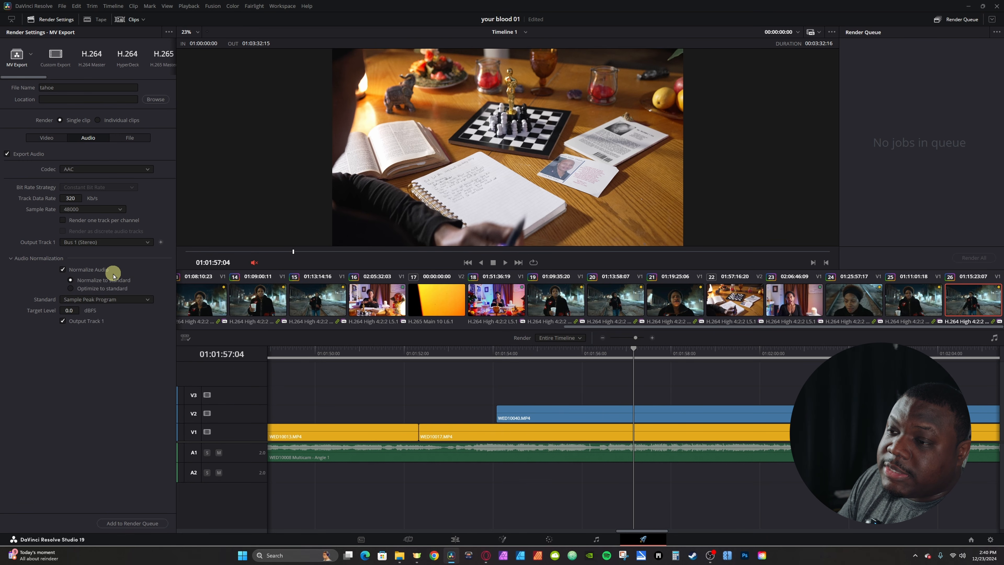
pyautogui.click(128, 299)
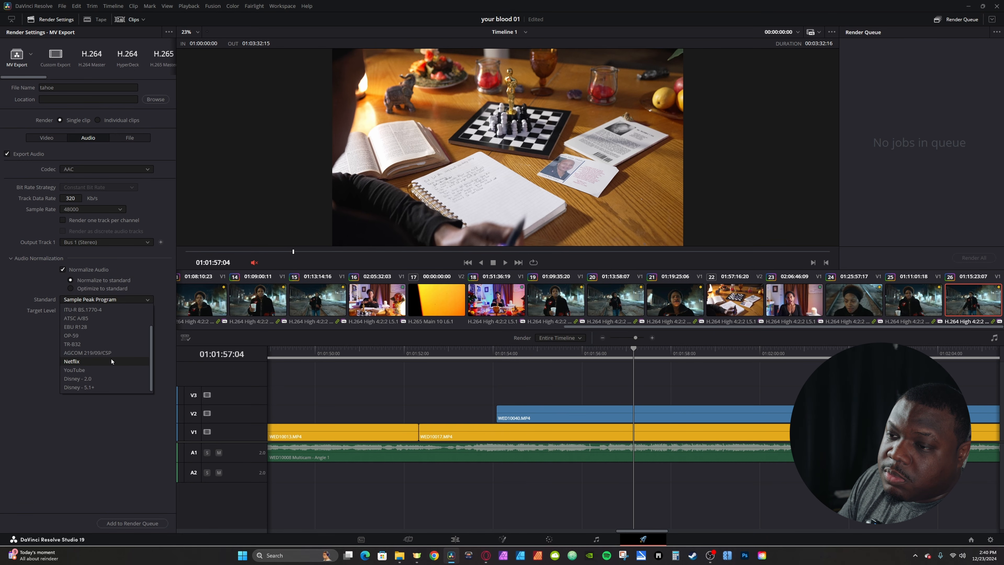
pyautogui.click(102, 370)
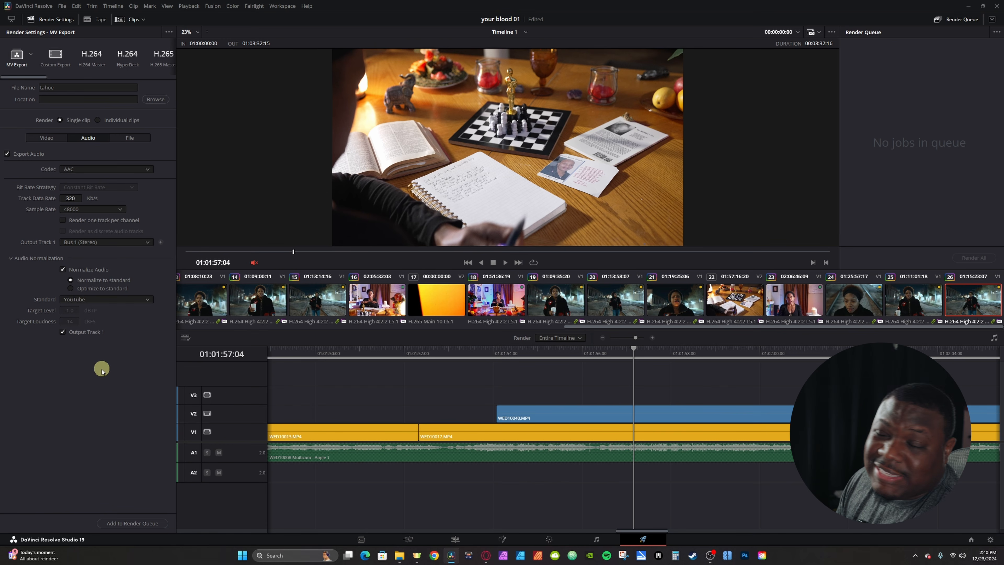